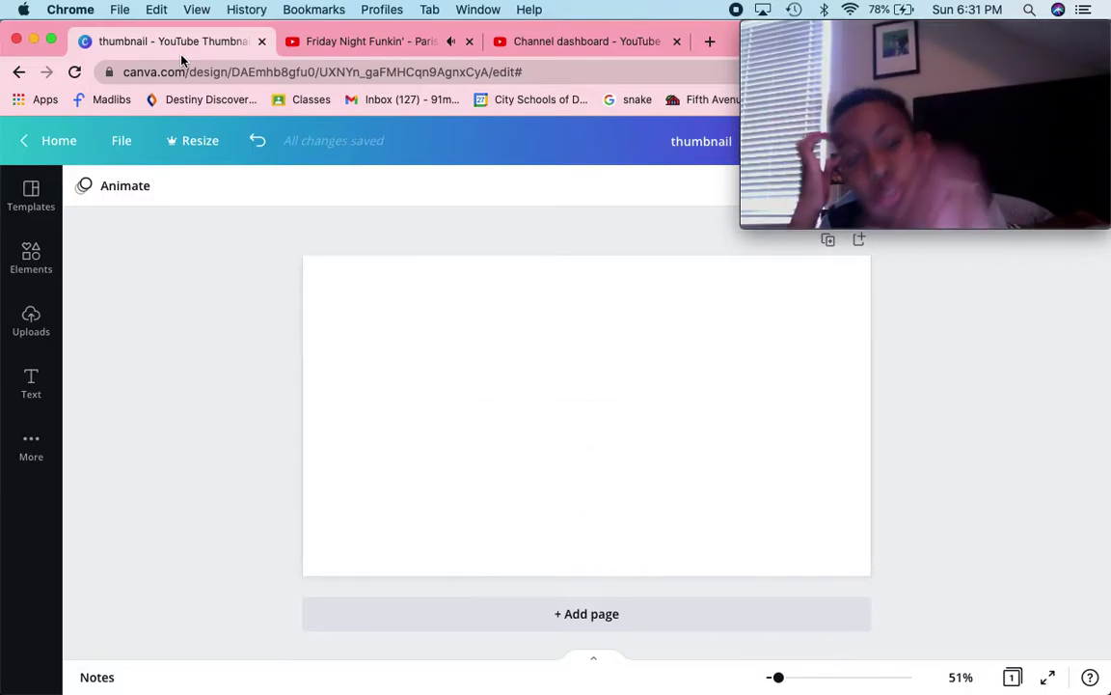
key("XF86AudioRaiseVolume")
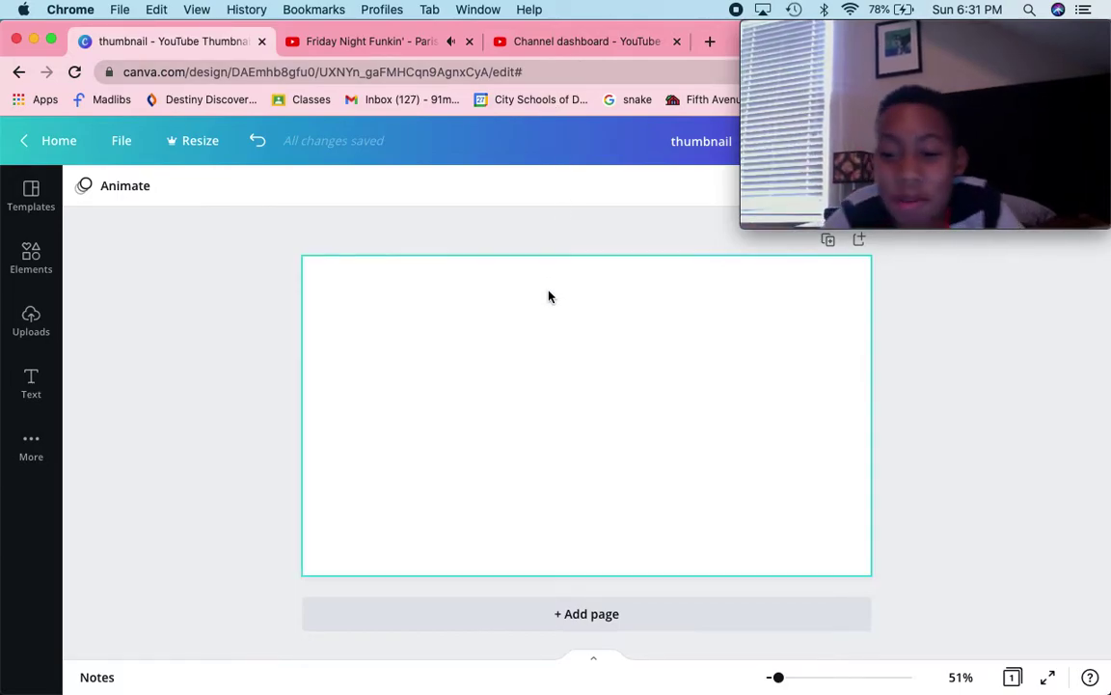
key("XF86AudioLowerVolume")
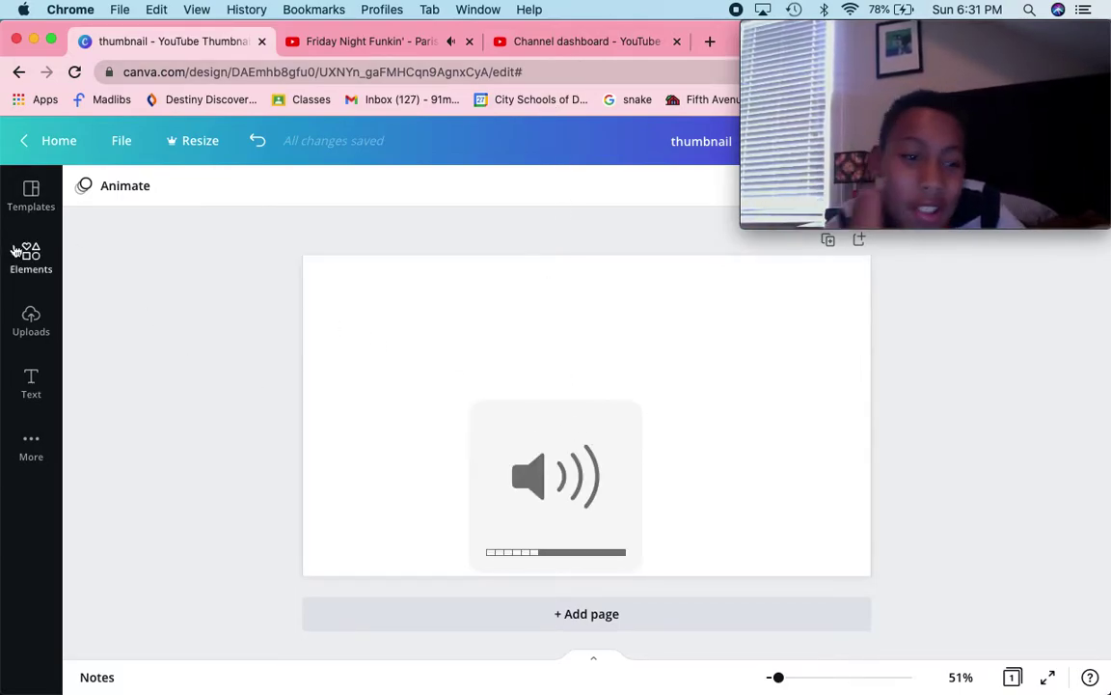
Step: Paste the copied photo of the boy pointing up and enlarge it to fill the whole canvas
left_click(452, 372)
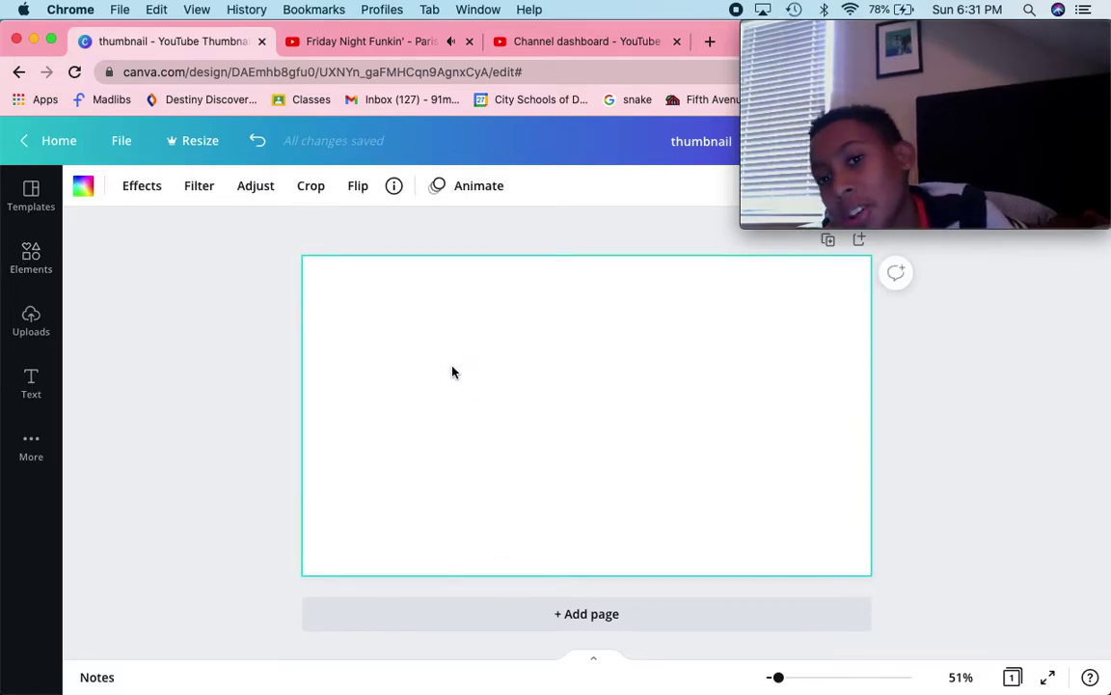
key("super+v")
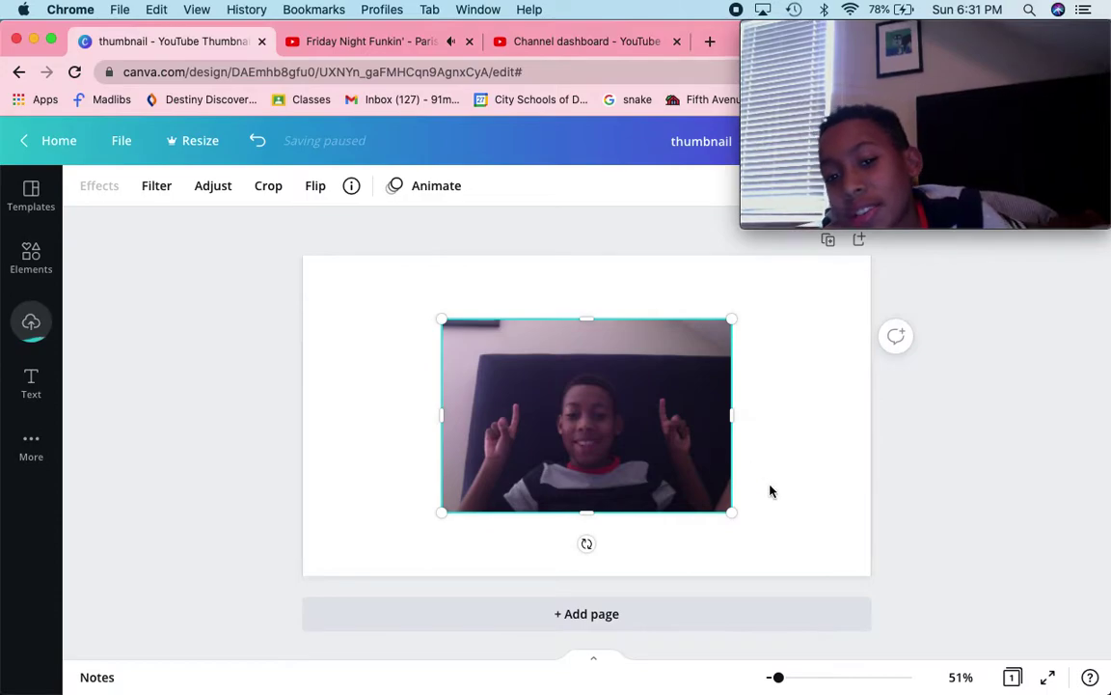
left_click_drag(730, 518, 837, 539)
left_click_drag(664, 481, 625, 412)
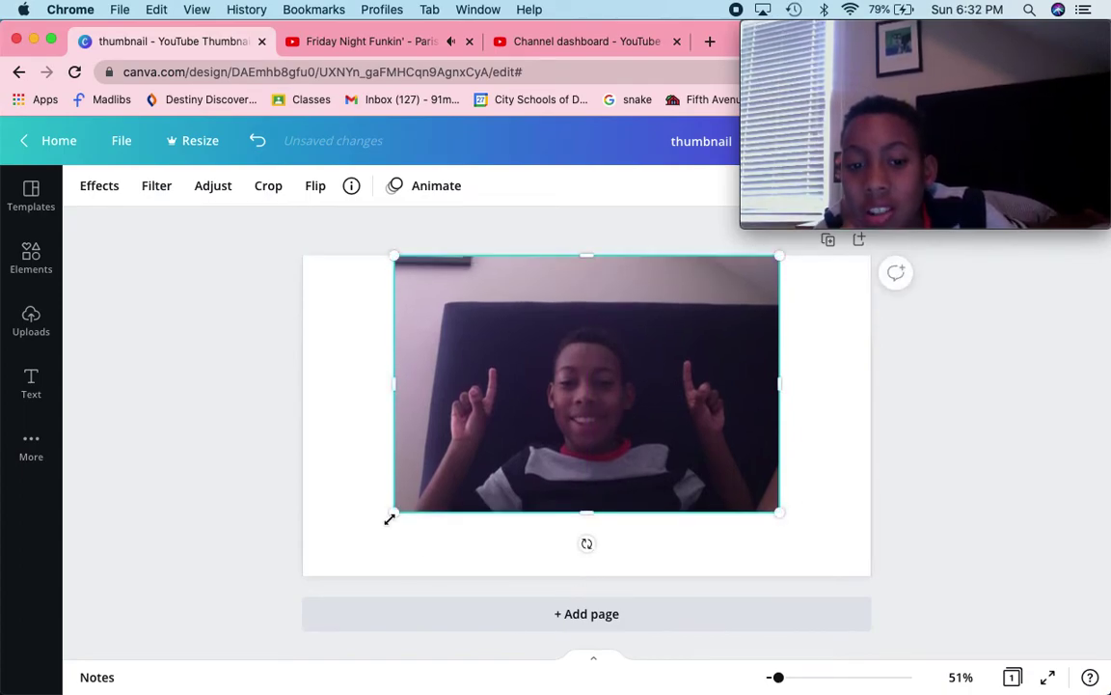
left_click_drag(390, 519, 311, 600)
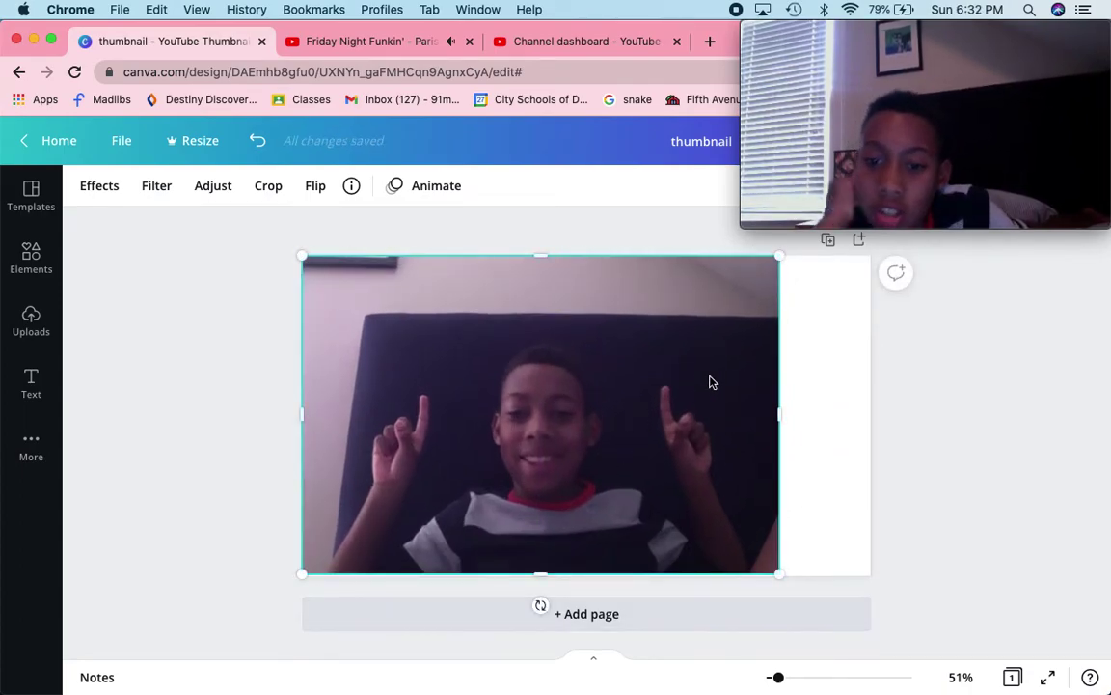
left_click_drag(777, 417, 871, 414)
Step: Search the elements library for "like" in place of the previous search term
left_click(204, 487)
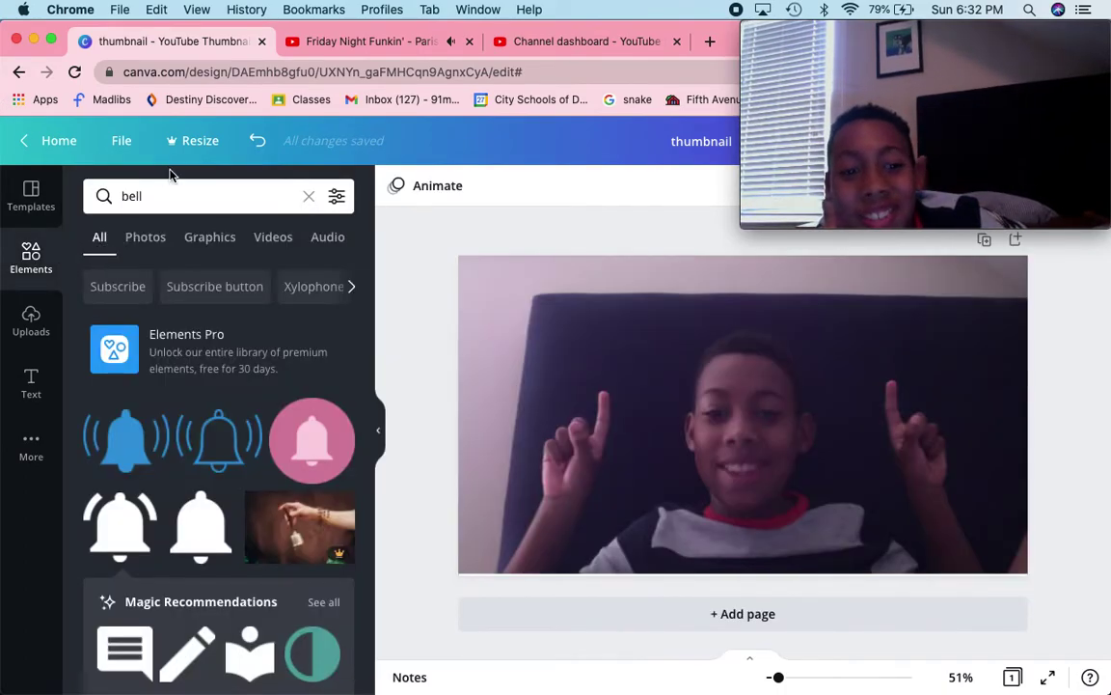
scroll(152, 526, "down", 5)
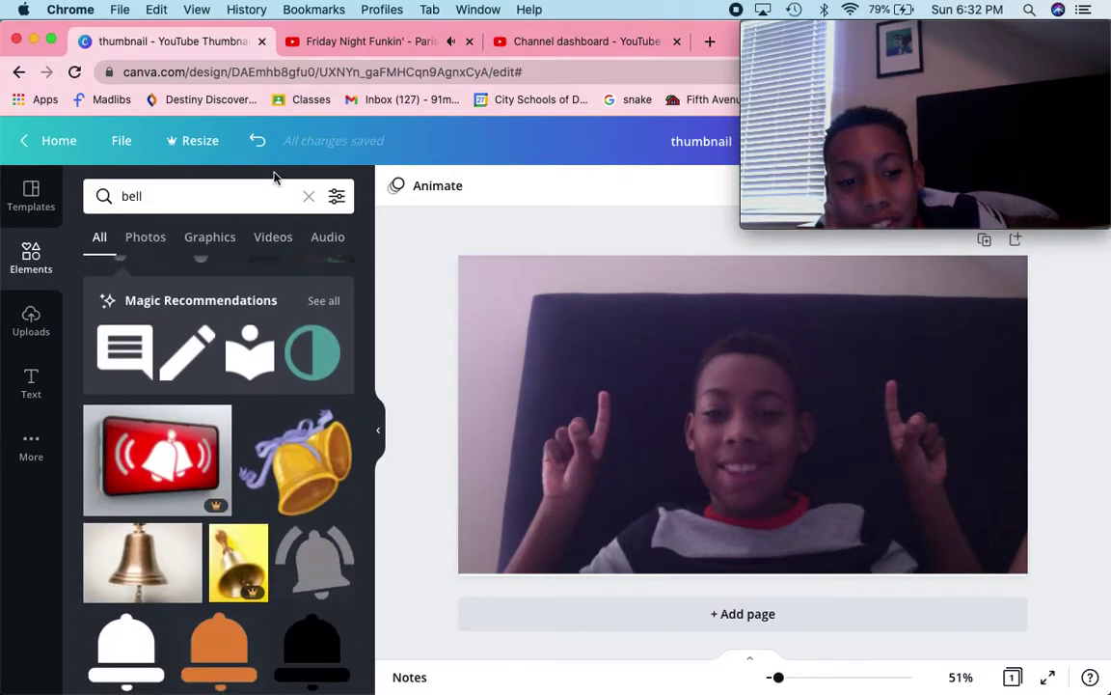
left_click(307, 198)
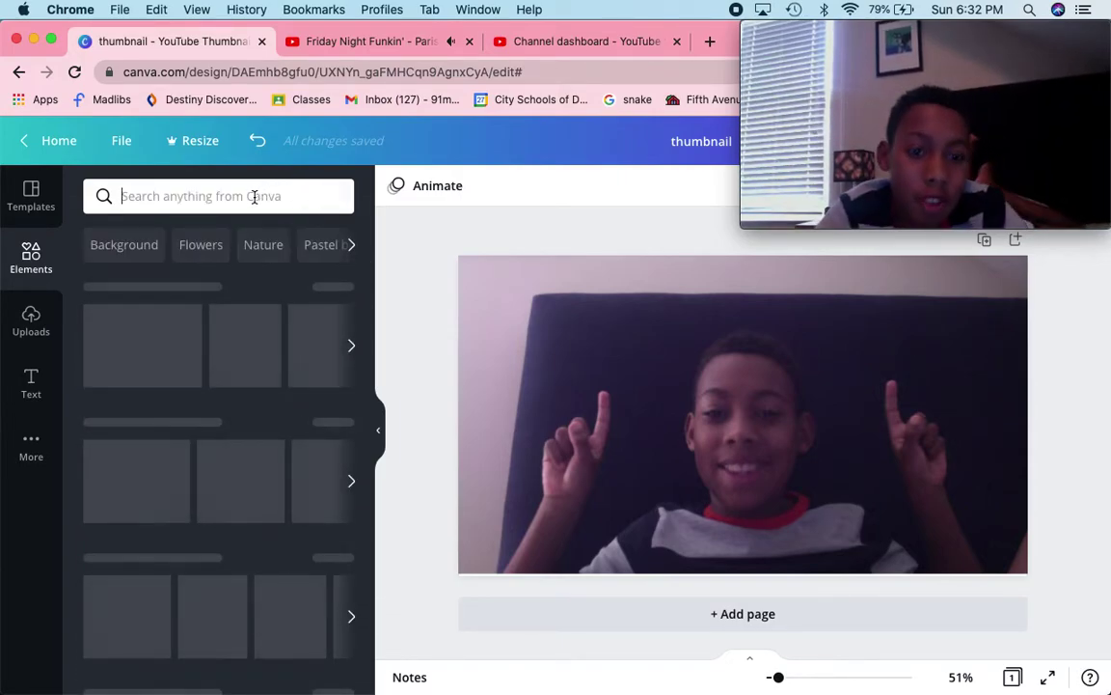
type("like")
key("Return")
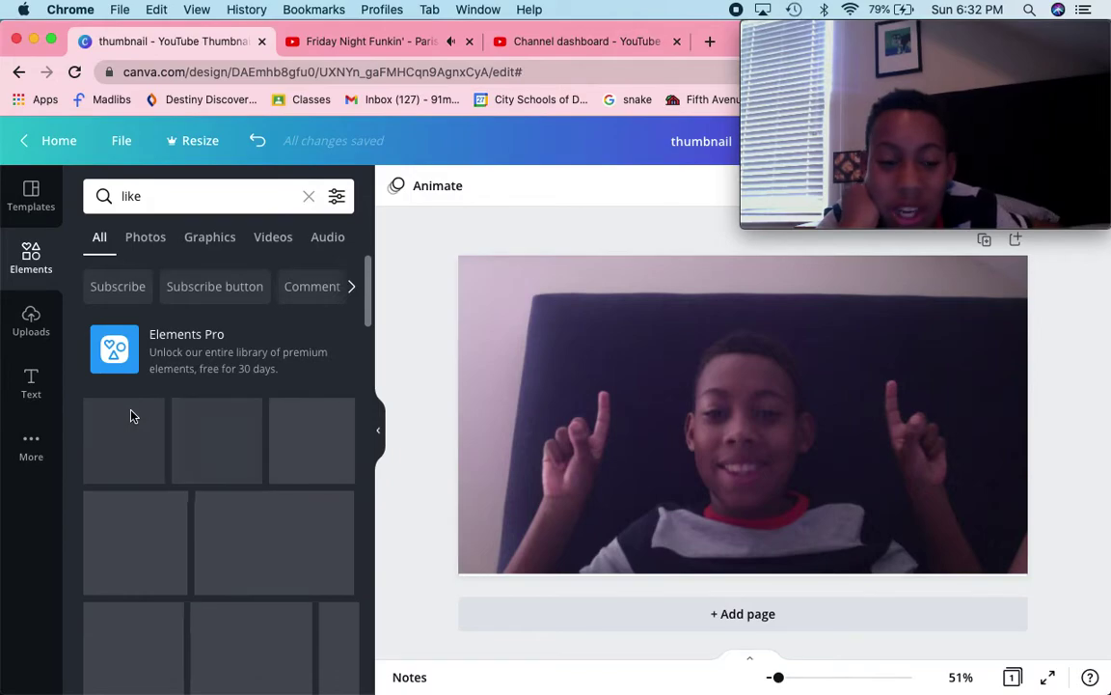
Step: Add the blue-cuffed thumbs-up graphic, shrink it and place it just above the pointing finger on the photo's left side
scroll(214, 472, "down", 3)
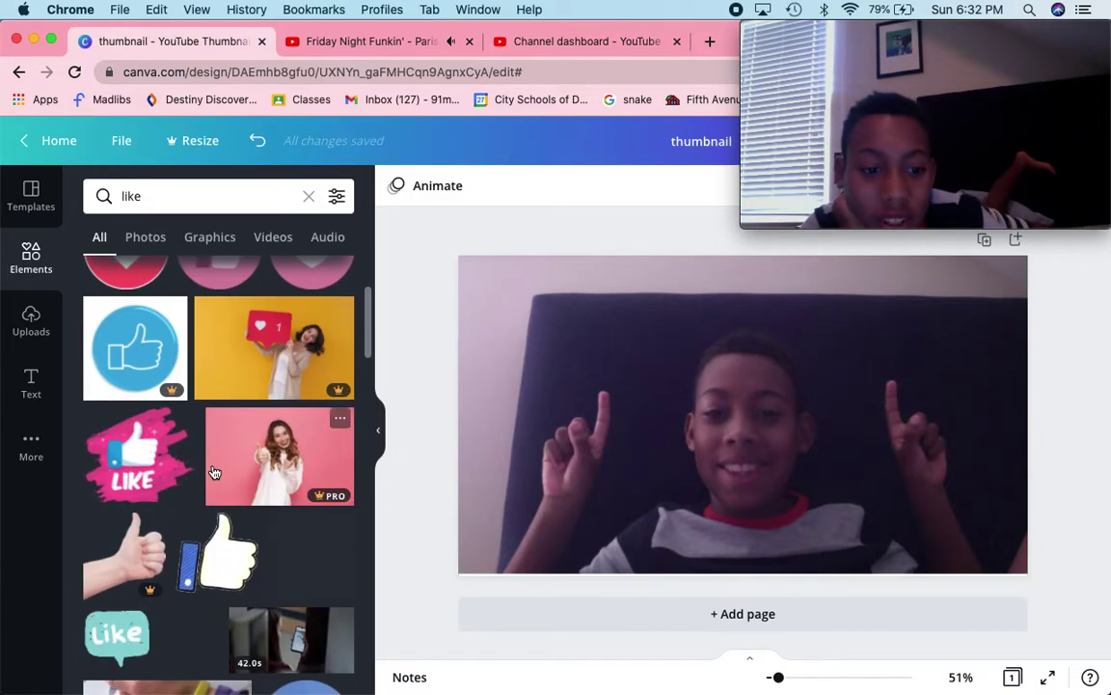
scroll(205, 609, "down", 5)
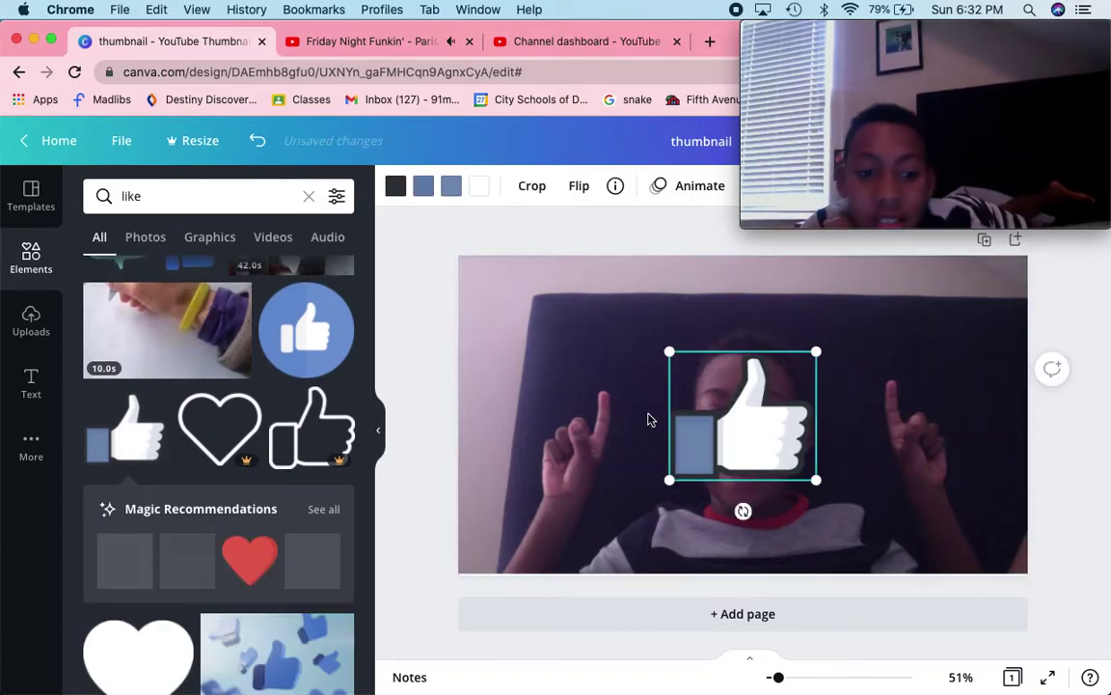
left_click_drag(656, 415, 590, 350)
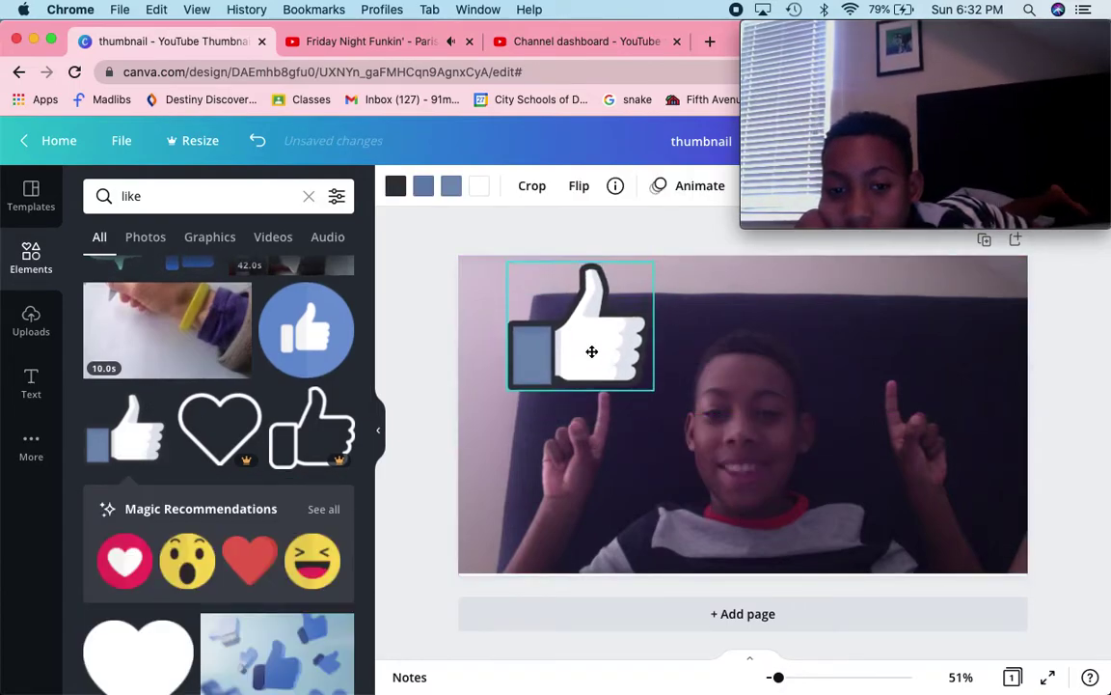
left_click_drag(507, 261, 596, 351)
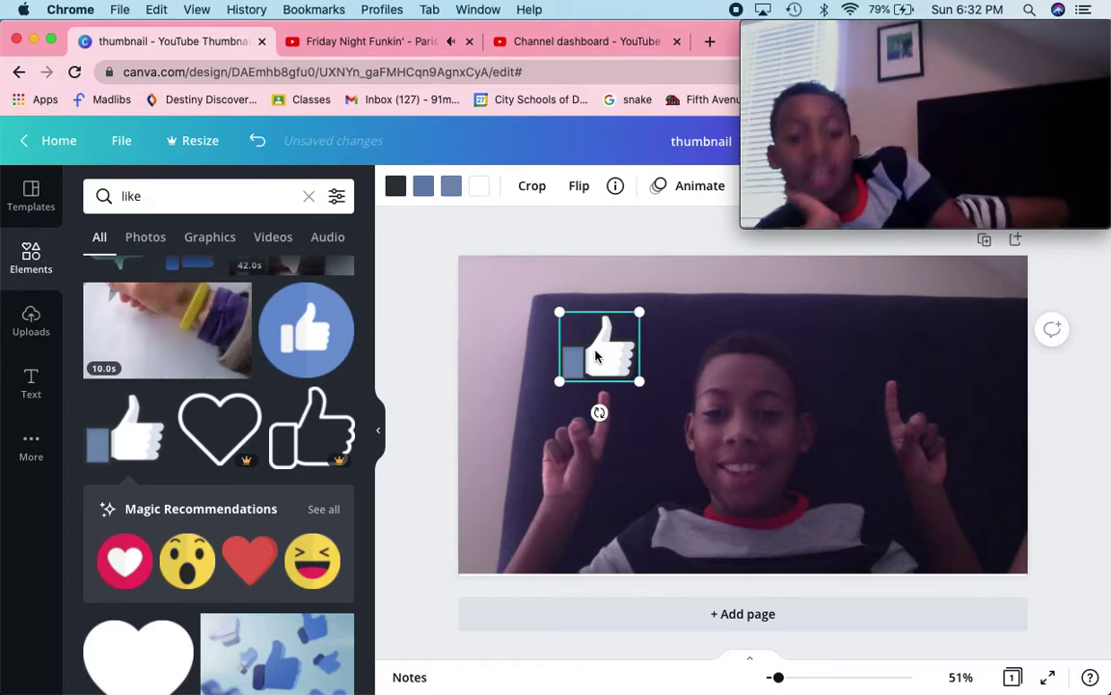
Step: Search the elements library for "subscribe"
left_click(180, 205)
type("su")
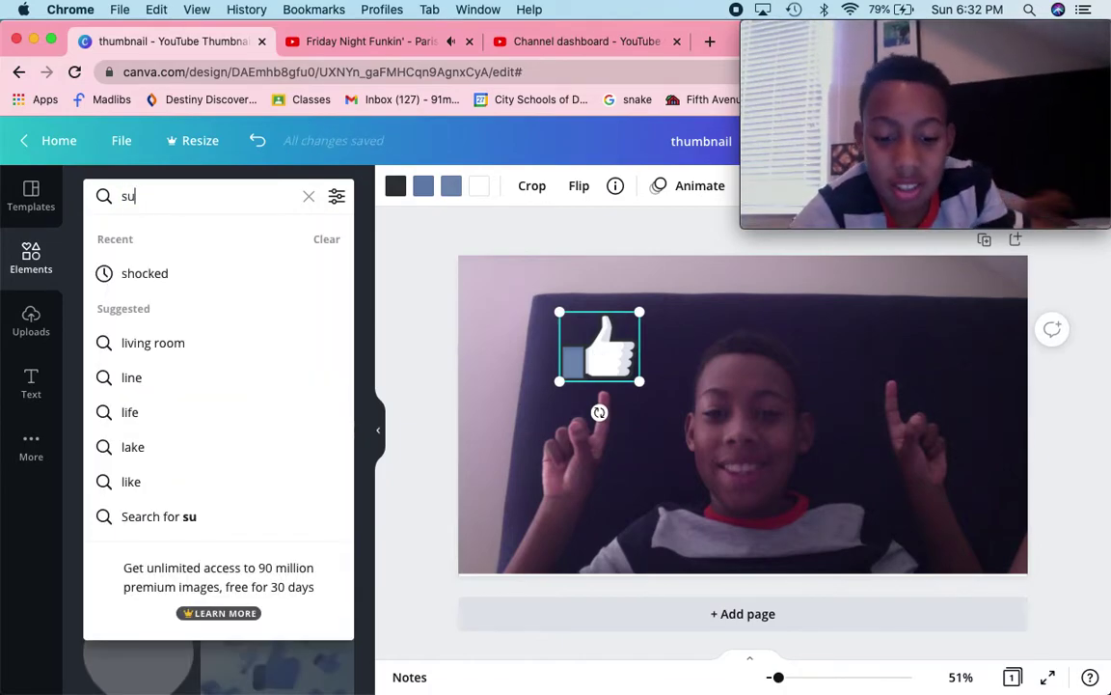
type("bscribe")
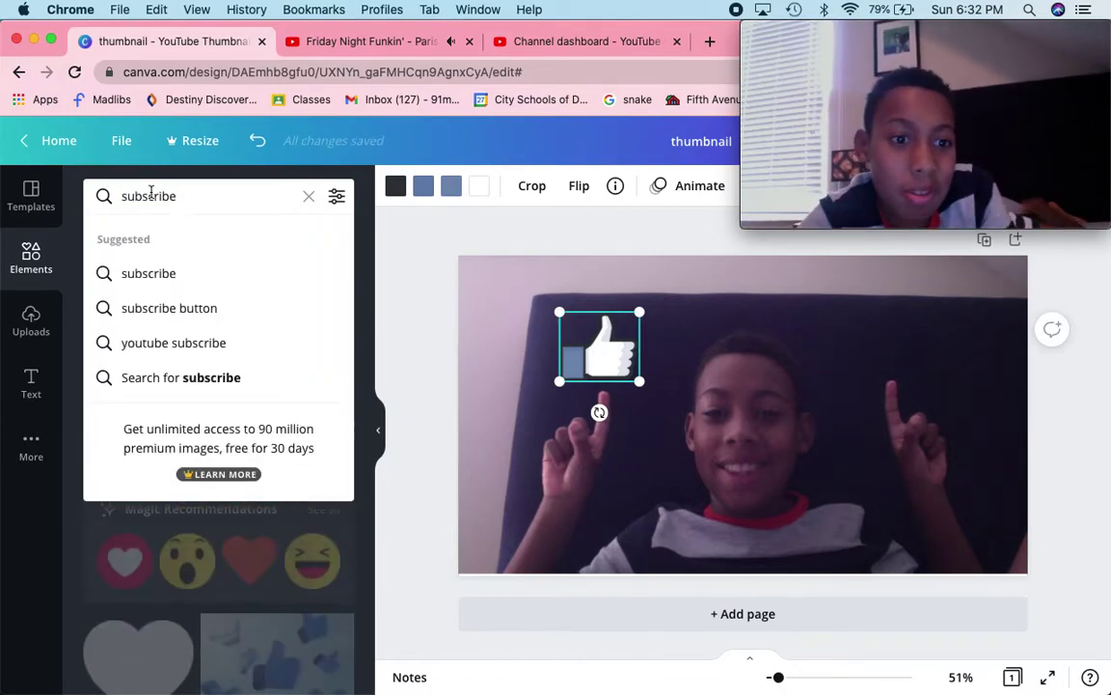
key("Return")
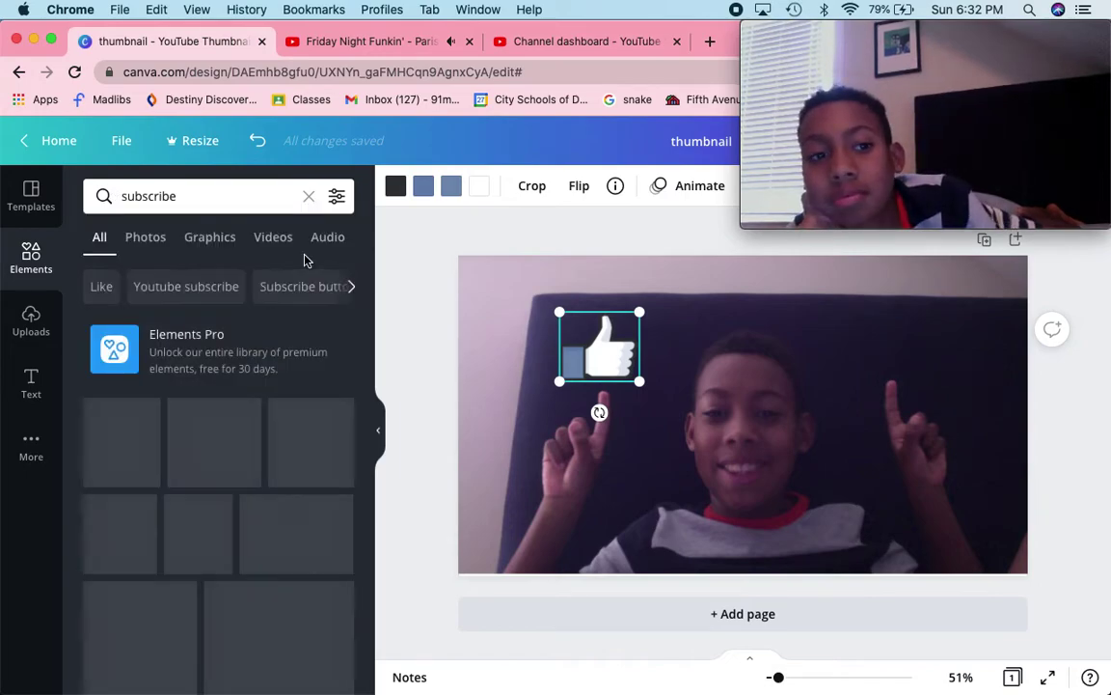
left_click(187, 439)
left_click_drag(797, 416, 797, 415)
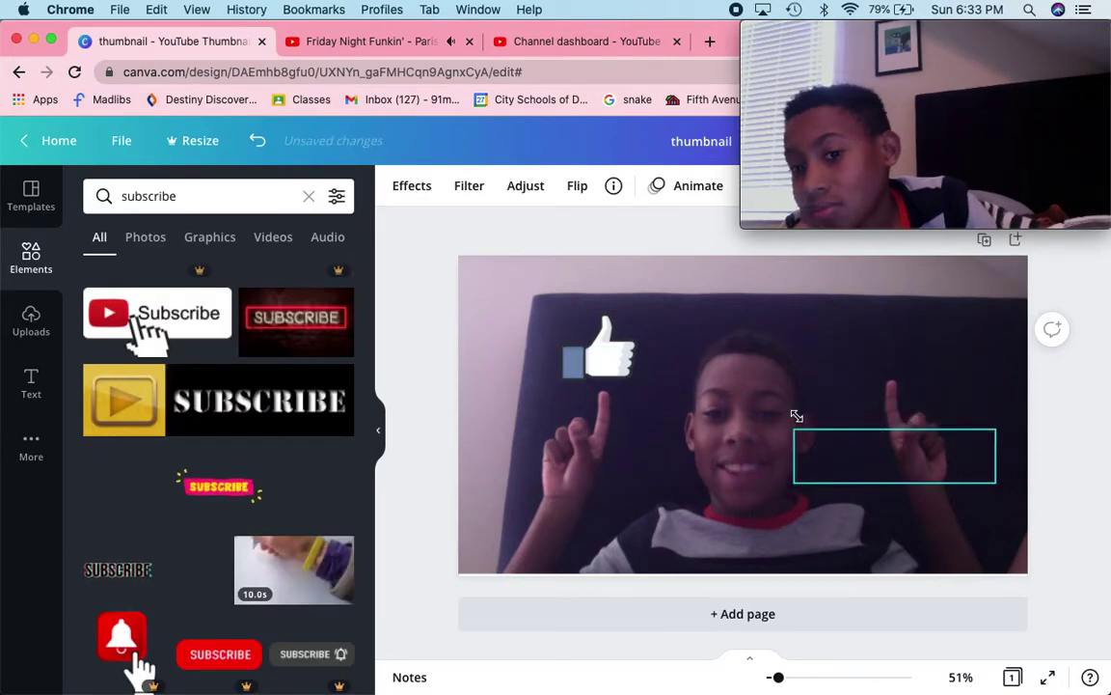
left_click(865, 480)
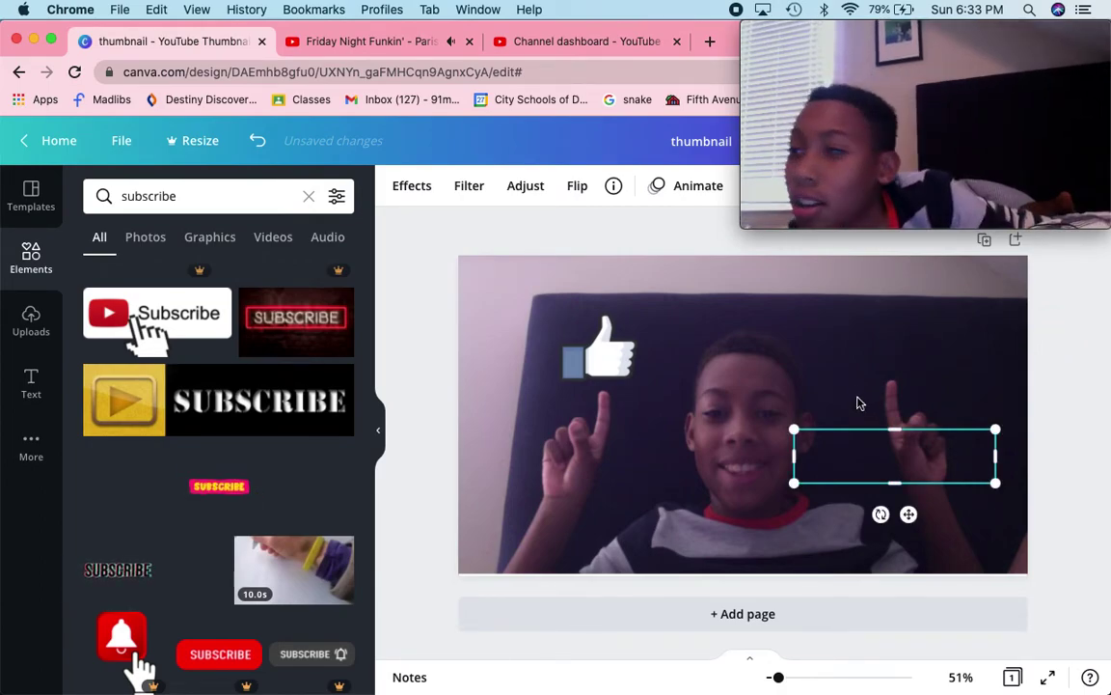
left_click_drag(895, 483, 869, 436)
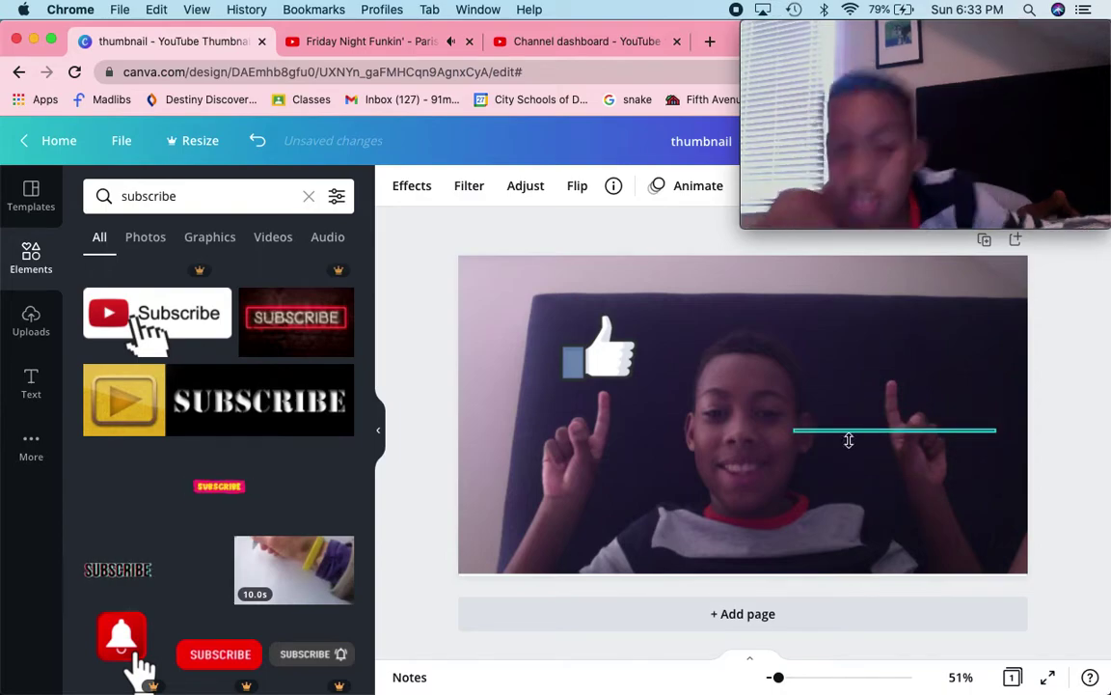
Step: Add the pink and yellow SUBSCRIBE sticker and shrink it to sit above the pointing finger on the photo's right side
left_click_drag(255, 485, 964, 396)
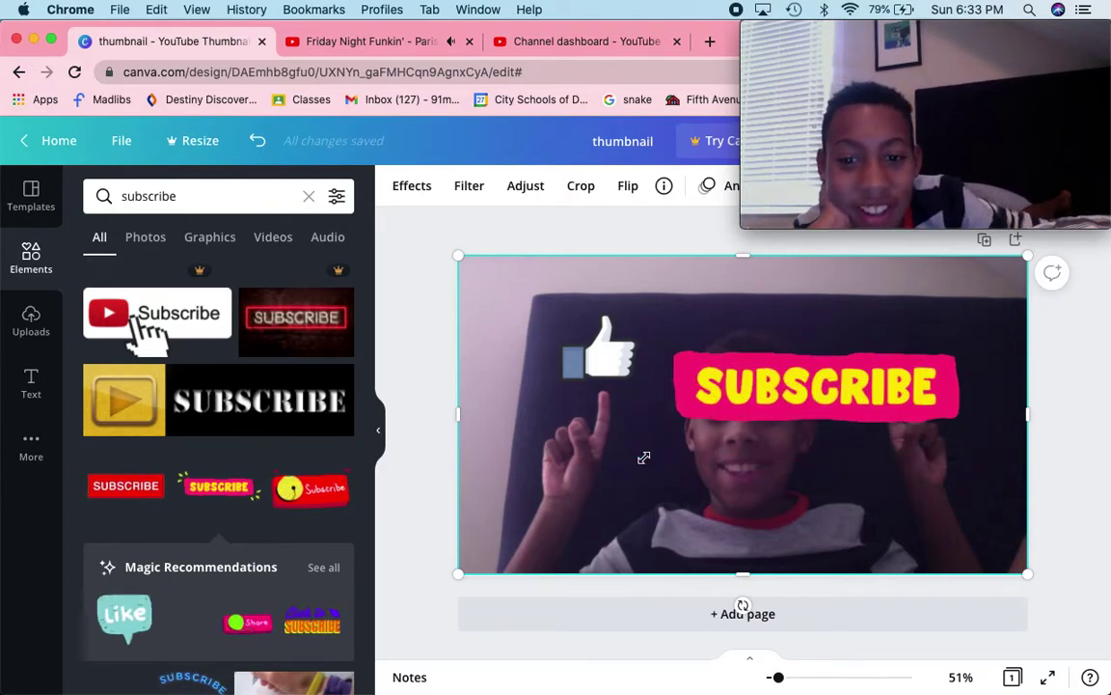
left_click(645, 456)
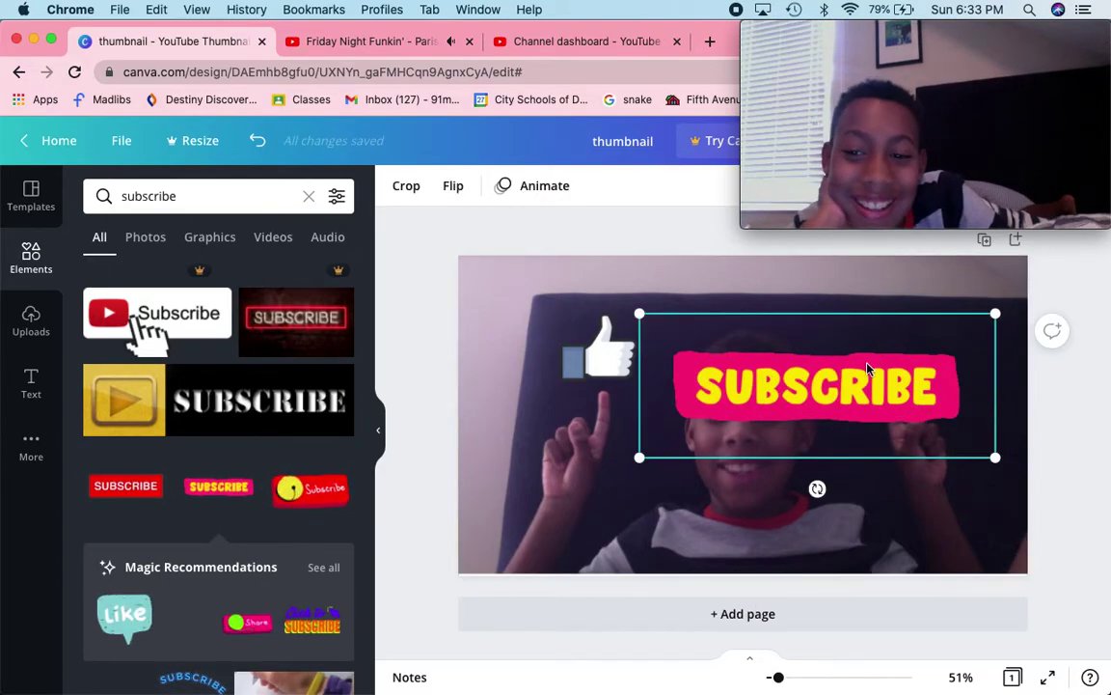
left_click_drag(639, 457, 813, 419)
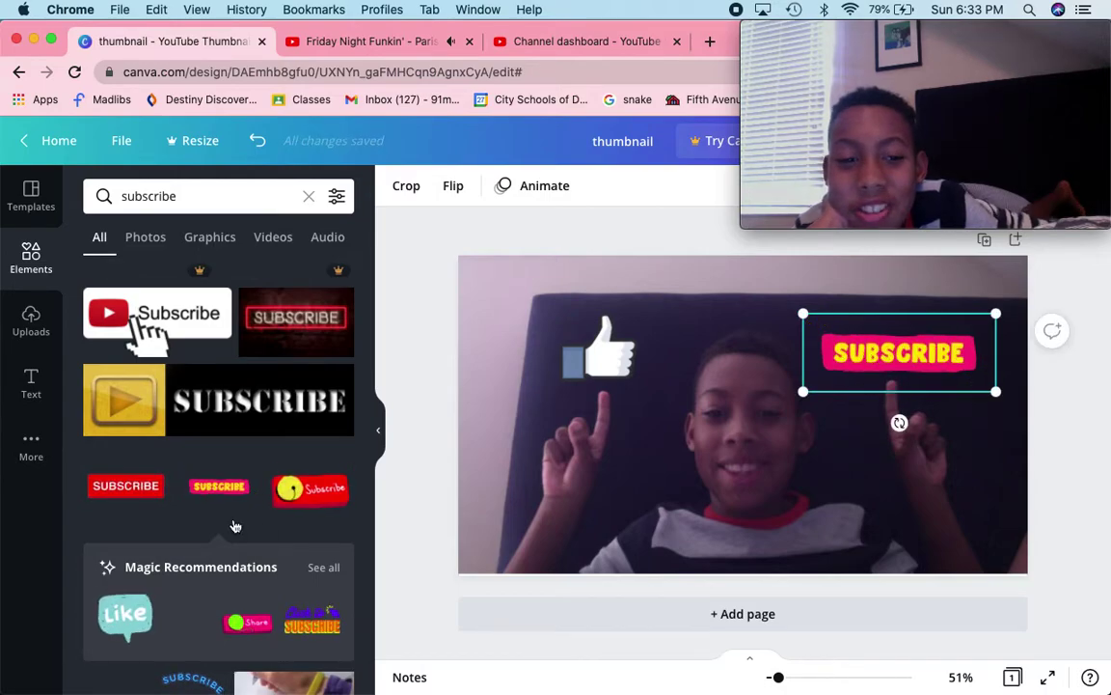
Step: Search the elements library for "bell"
left_click(196, 192)
type("bell")
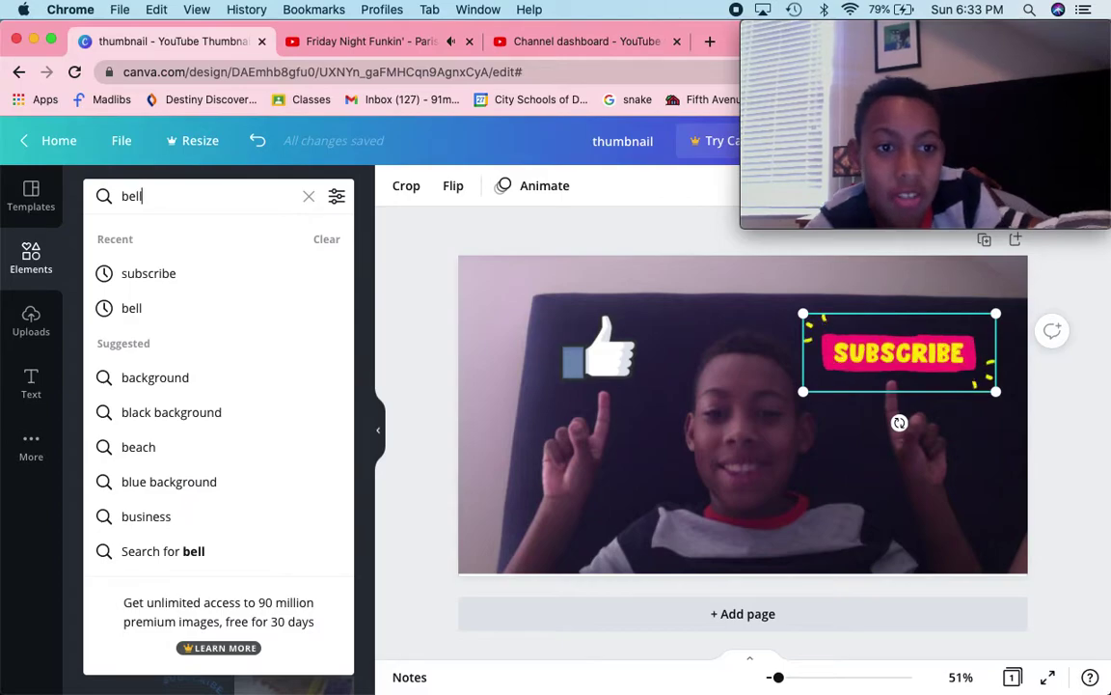
key("Return")
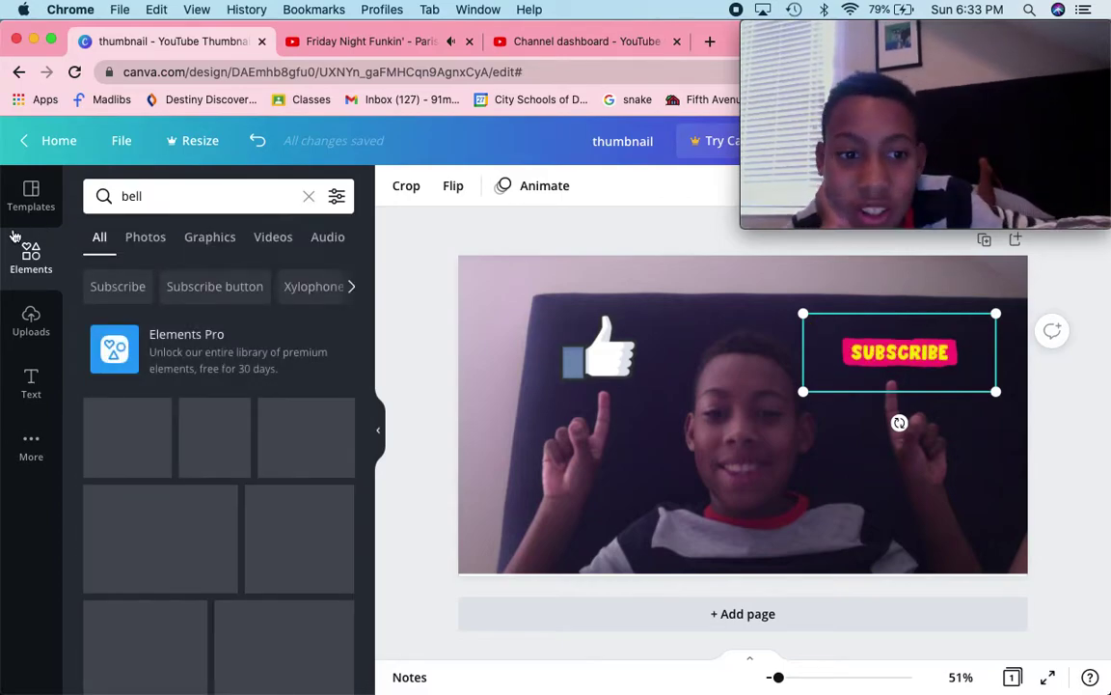
Step: Add the solid blue ringing bell graphic, shrink it and place it above the head at the photo's top edge
key("XF86AudioLowerVolume")
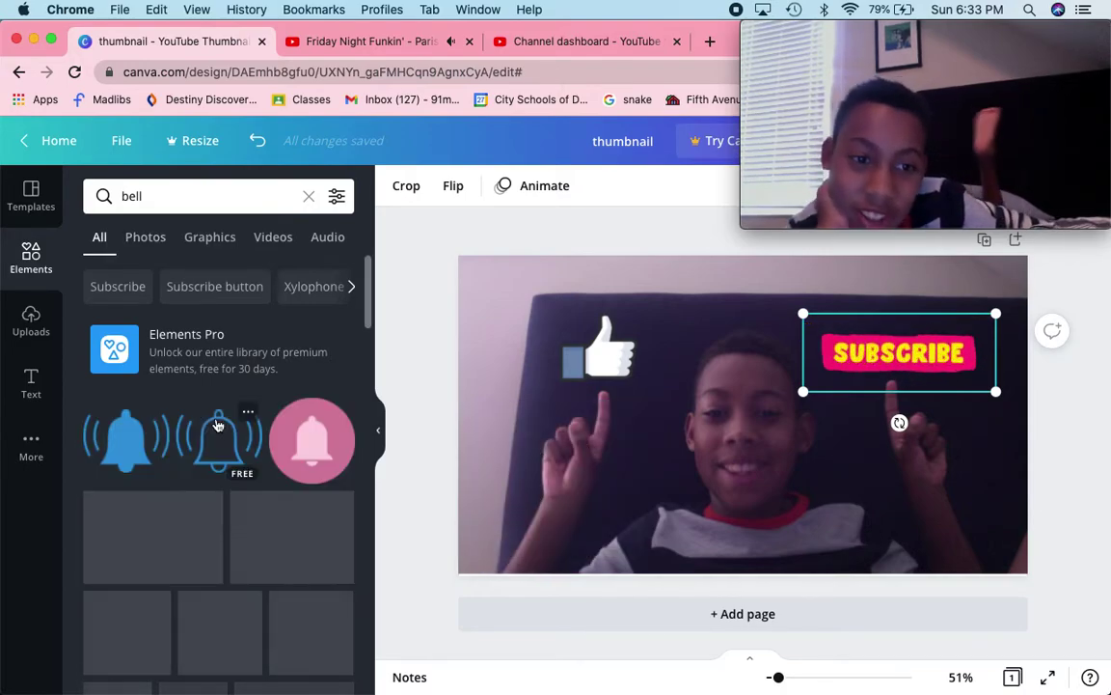
scroll(262, 451, "down", 2)
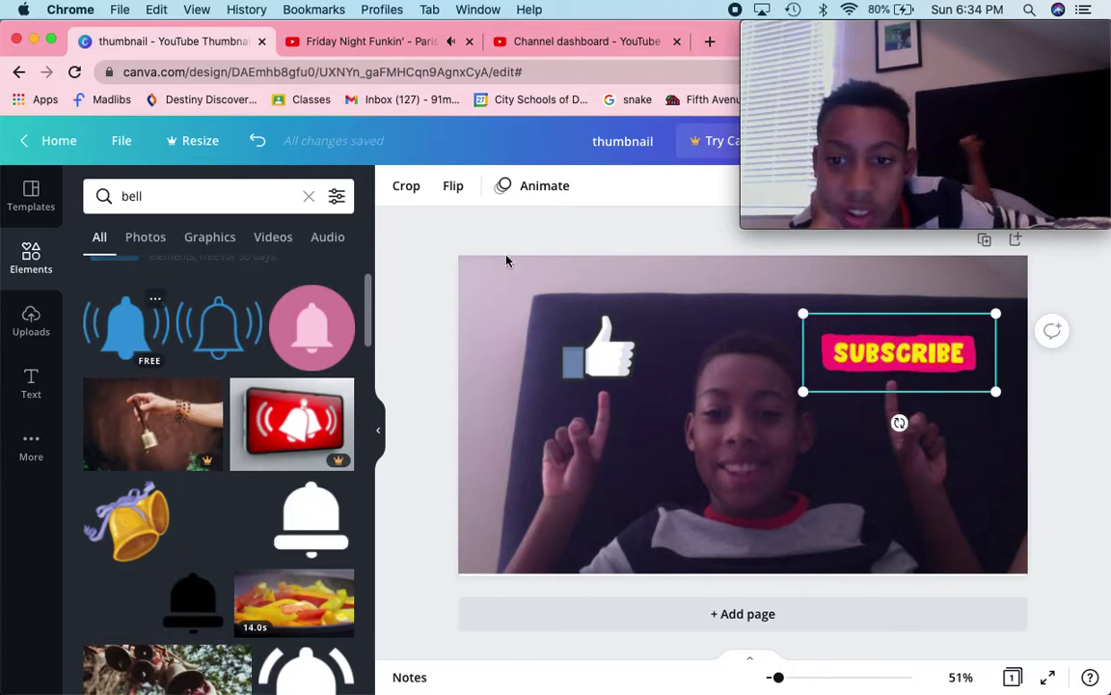
left_click(626, 289)
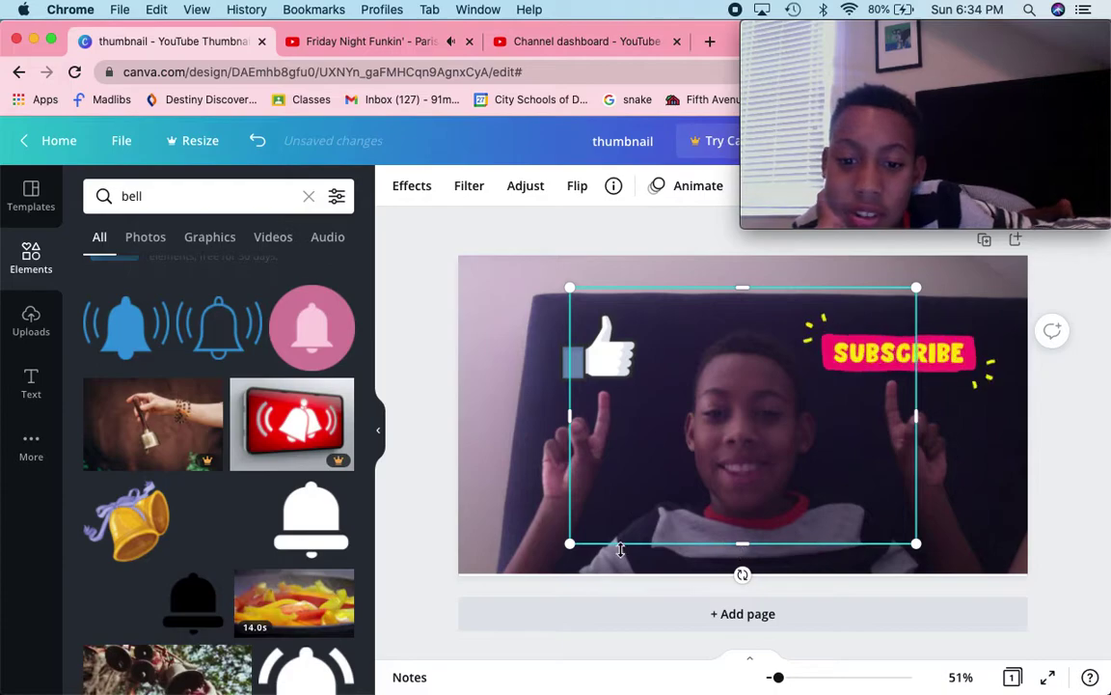
left_click_drag(567, 547, 756, 317)
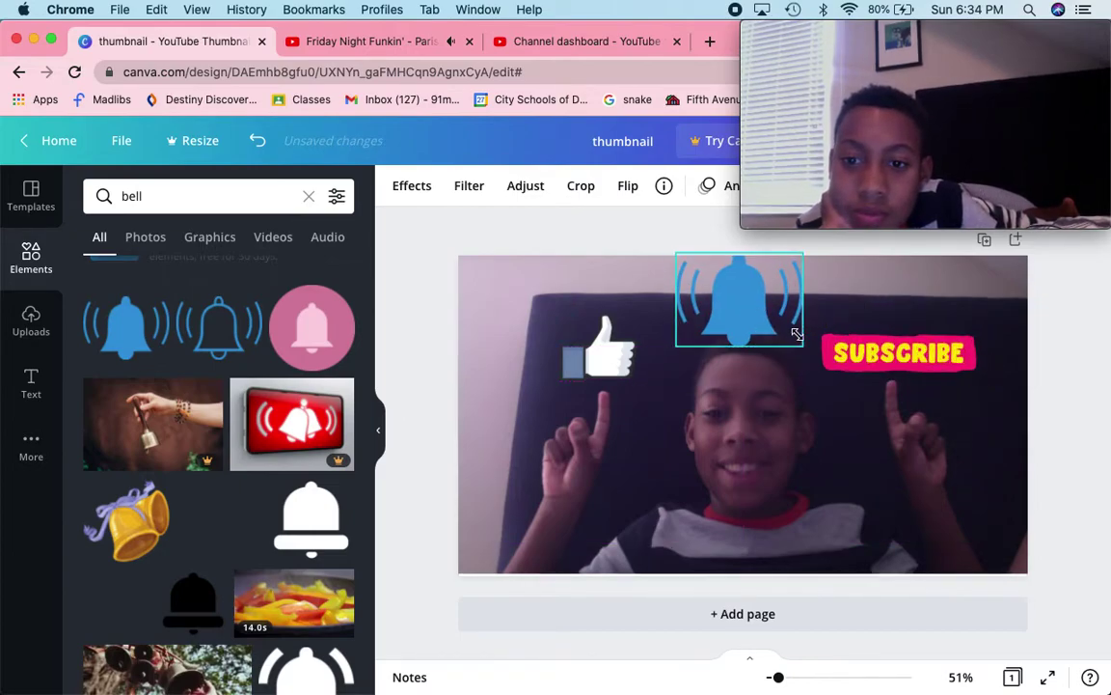
left_click(796, 334)
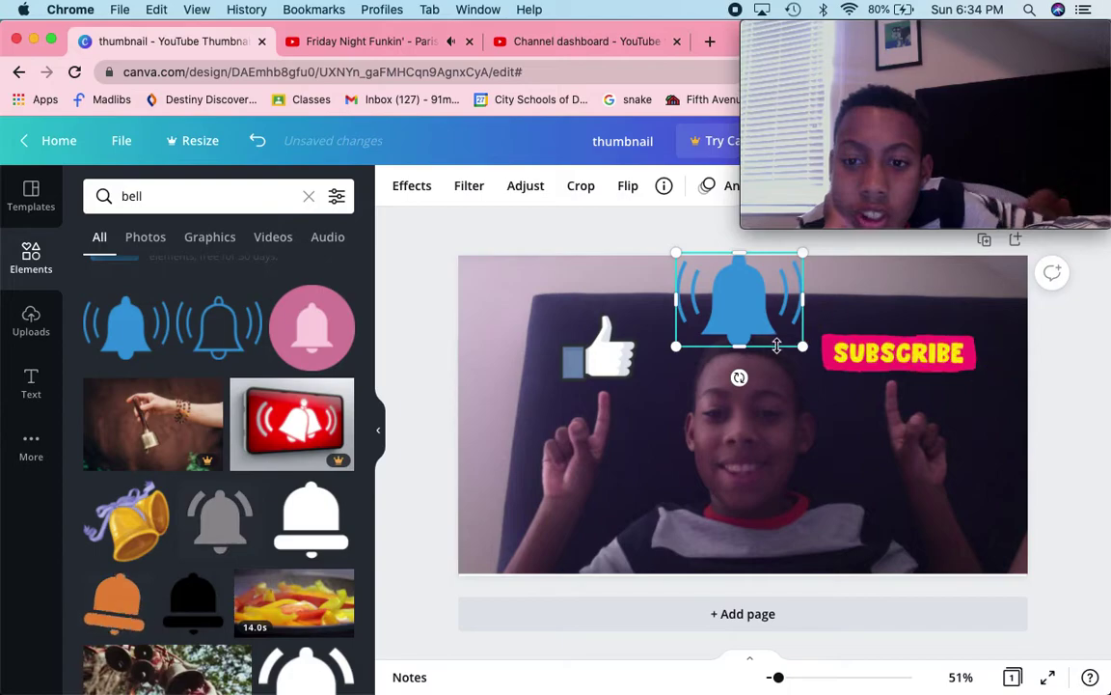
left_click_drag(776, 345, 740, 303)
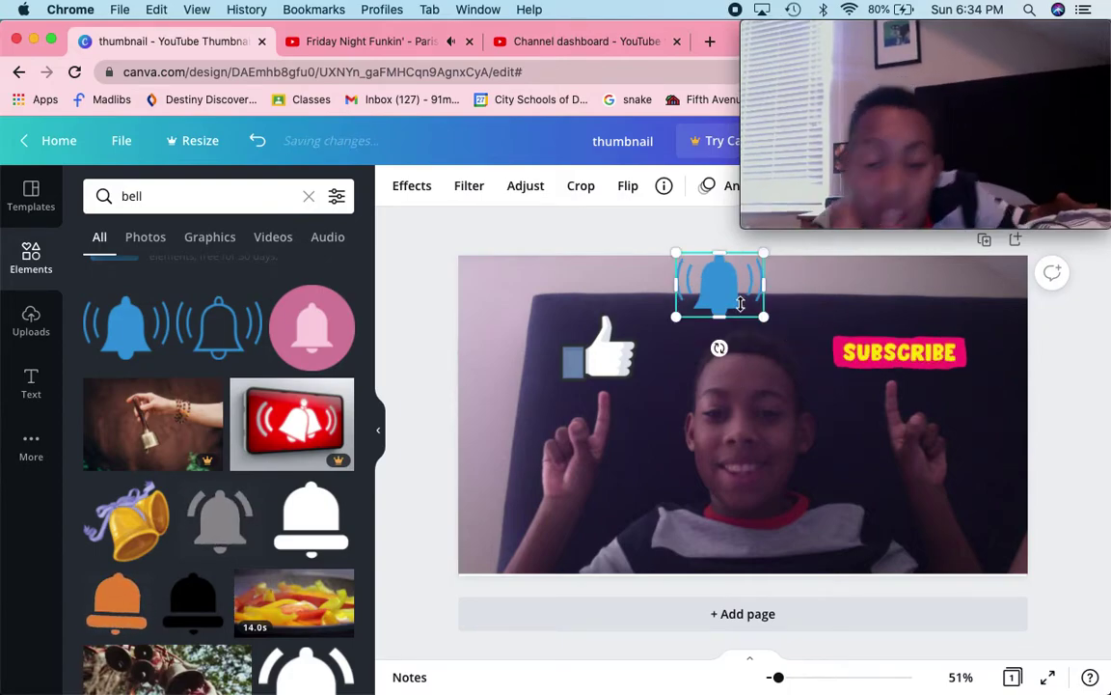
Step: Move the webcam window off the editing controls and align the blue bell to the horizontal center of the page
left_click_drag(911, 87, 548, 87)
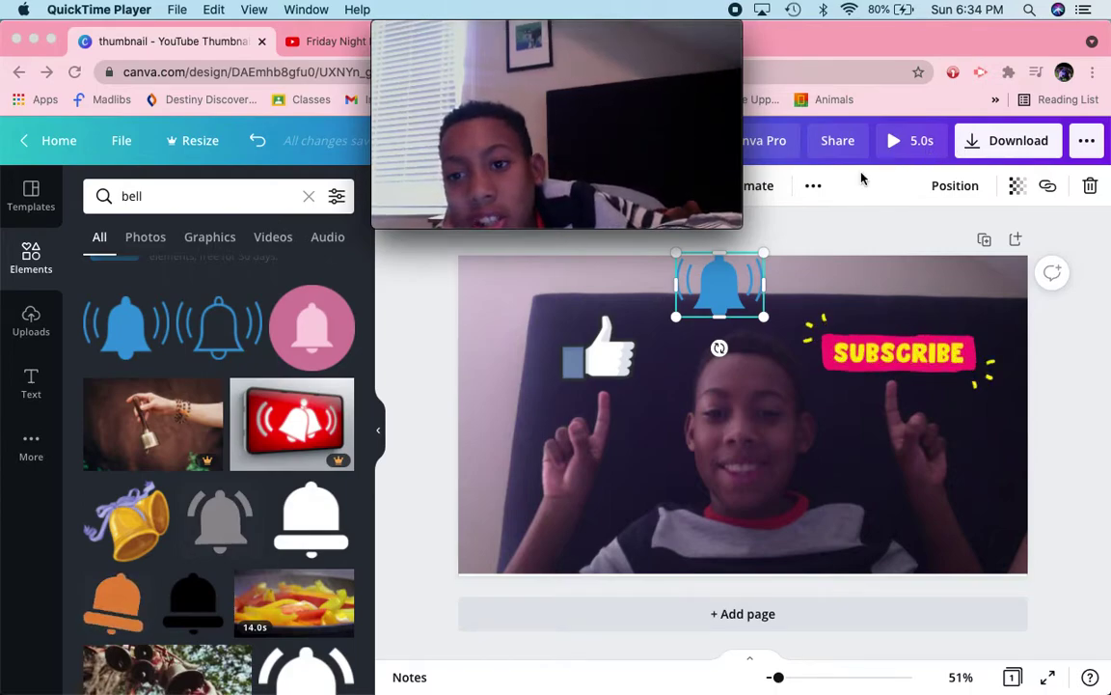
left_click(943, 187)
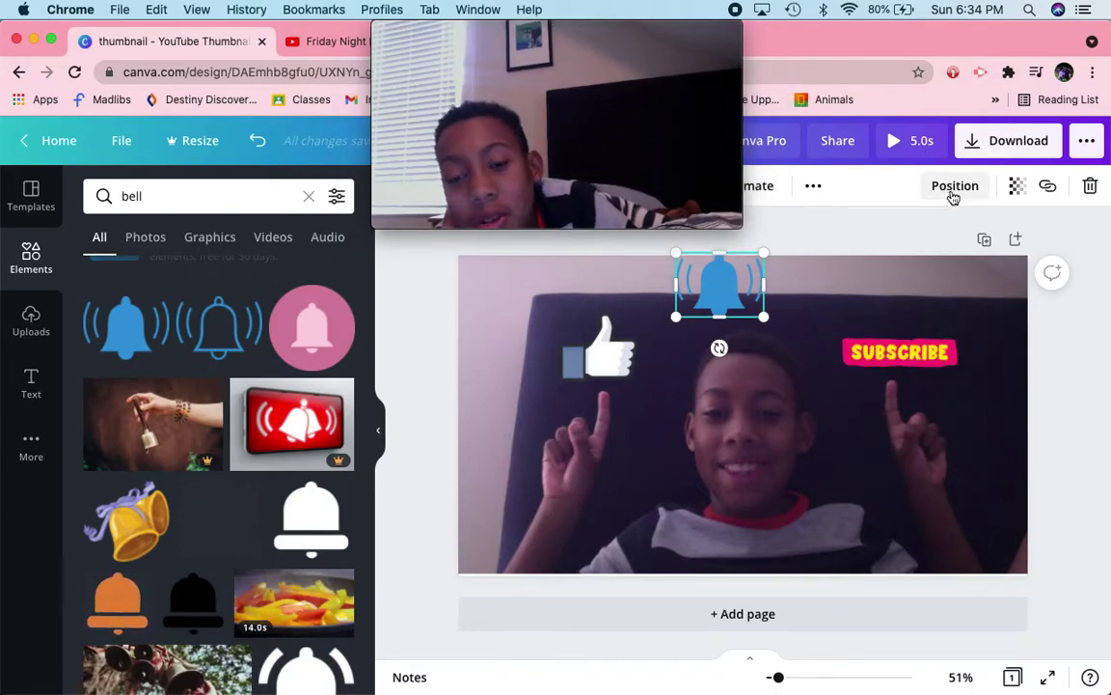
left_click(954, 186)
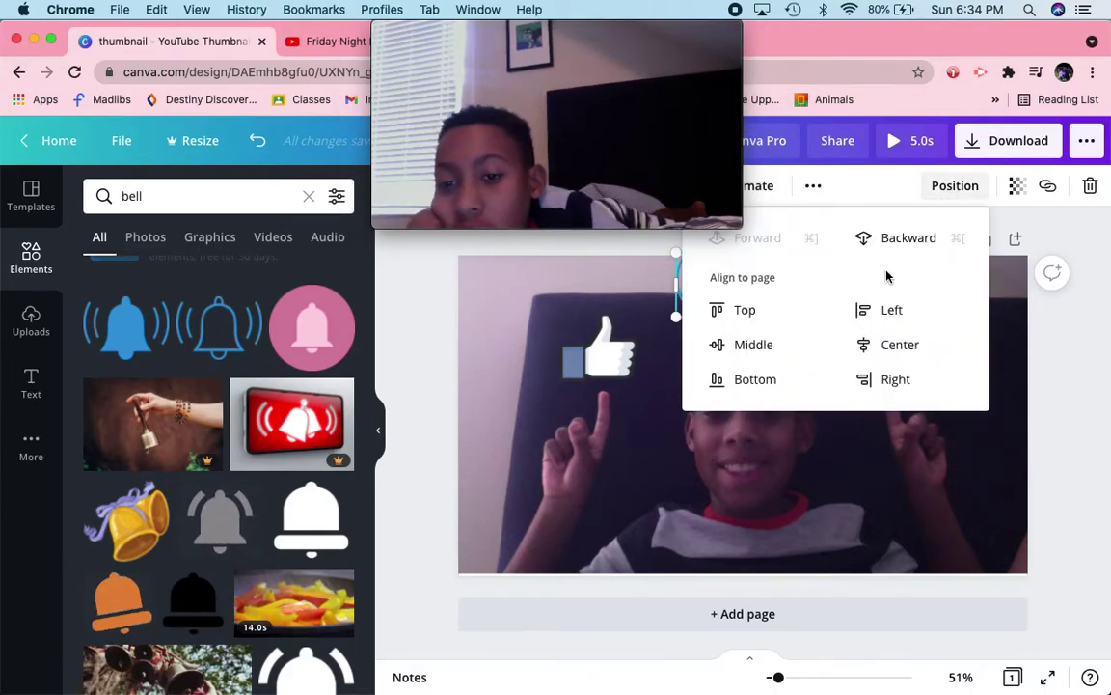
left_click(895, 349)
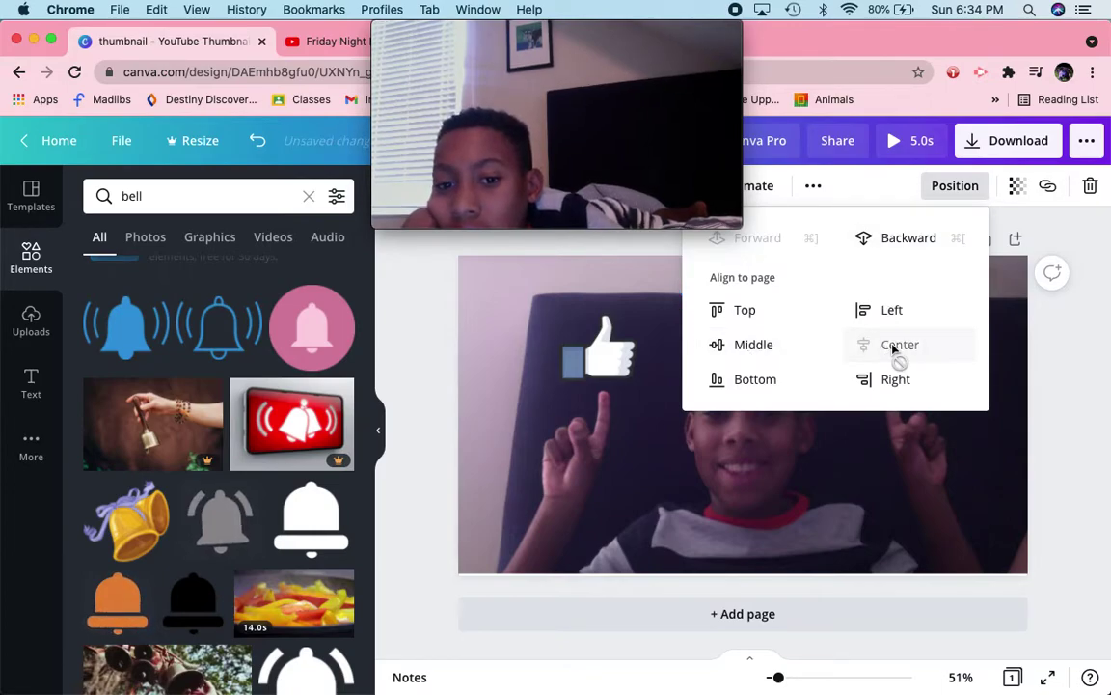
Step: Close the page alignment options and move the webcam window off the browser tabs and design title
left_click(1039, 223)
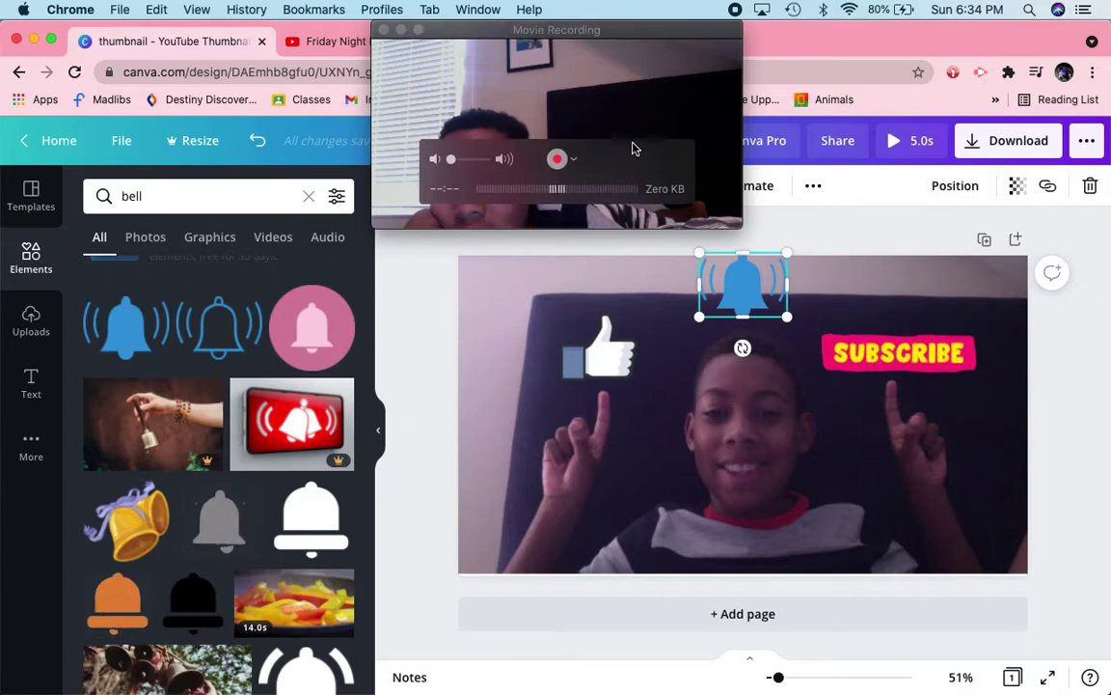
left_click(722, 211)
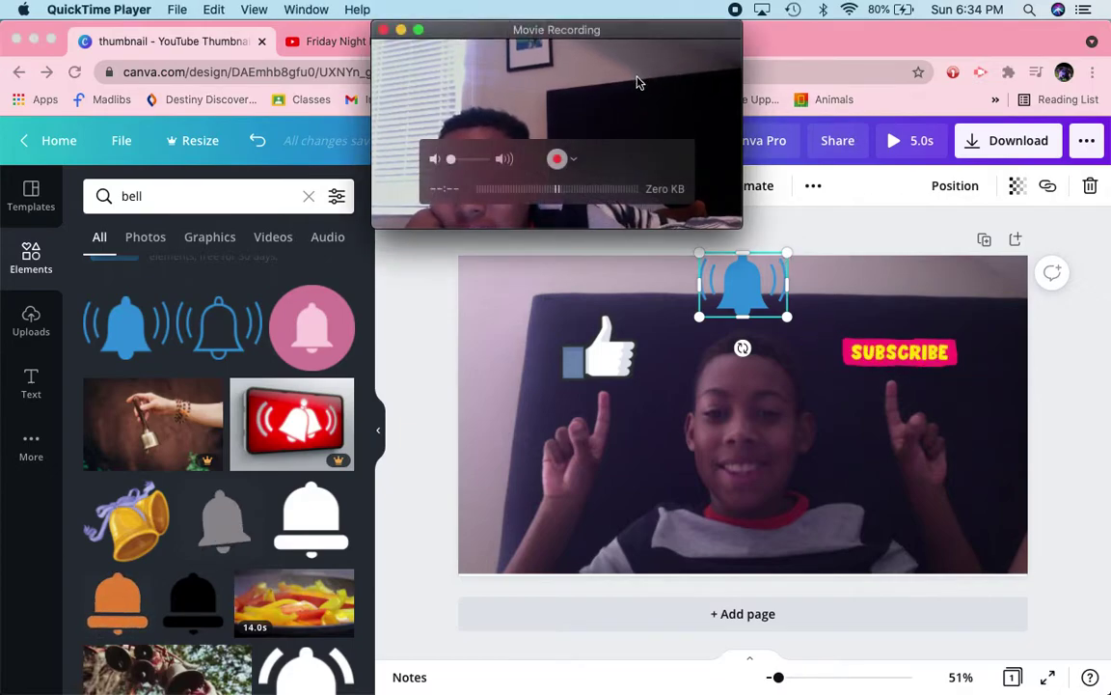
left_click_drag(638, 82, 1009, 53)
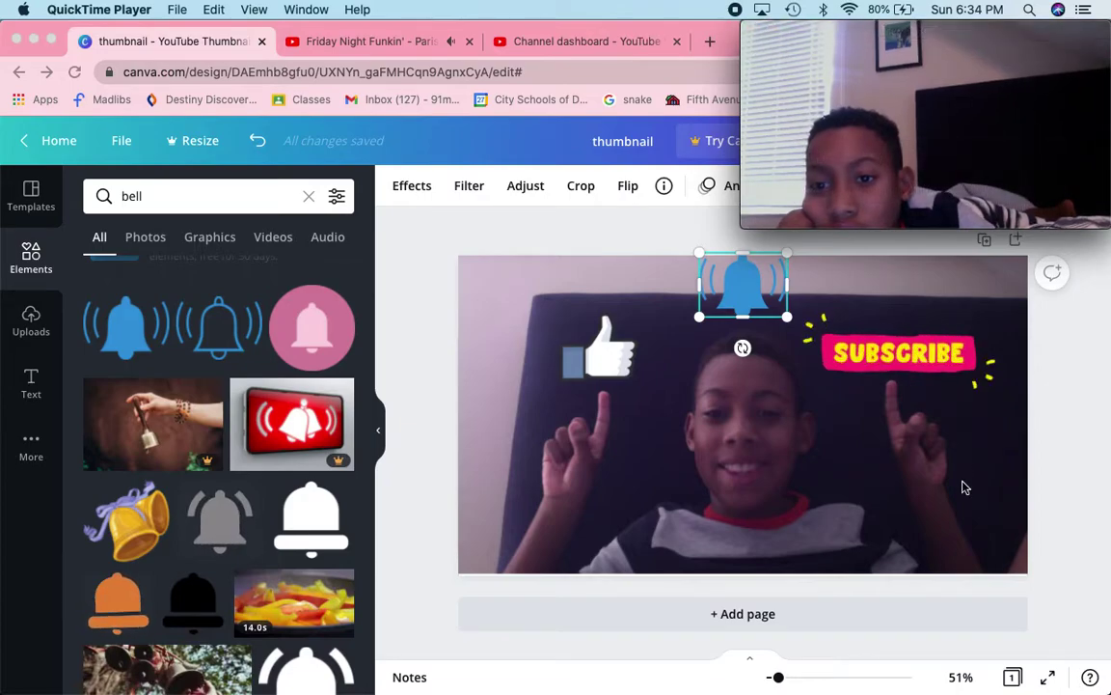
Step: Look through the ready-made text styles and add the recently used pink neon GLOW text to the thumbnail
left_click(302, 205)
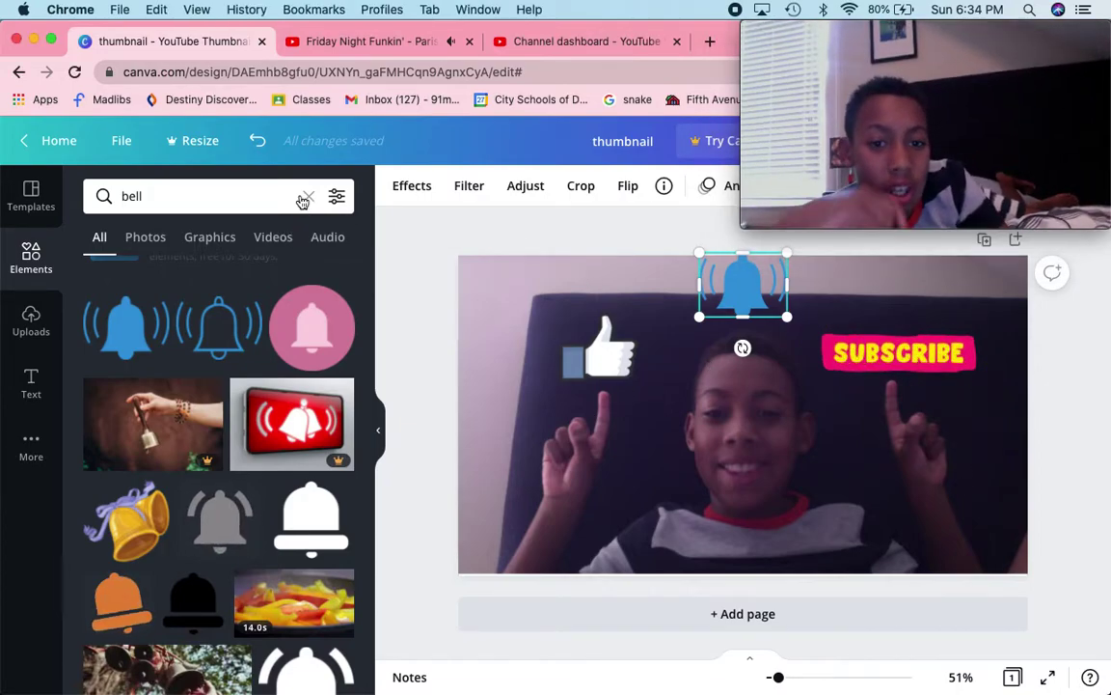
left_click(18, 394)
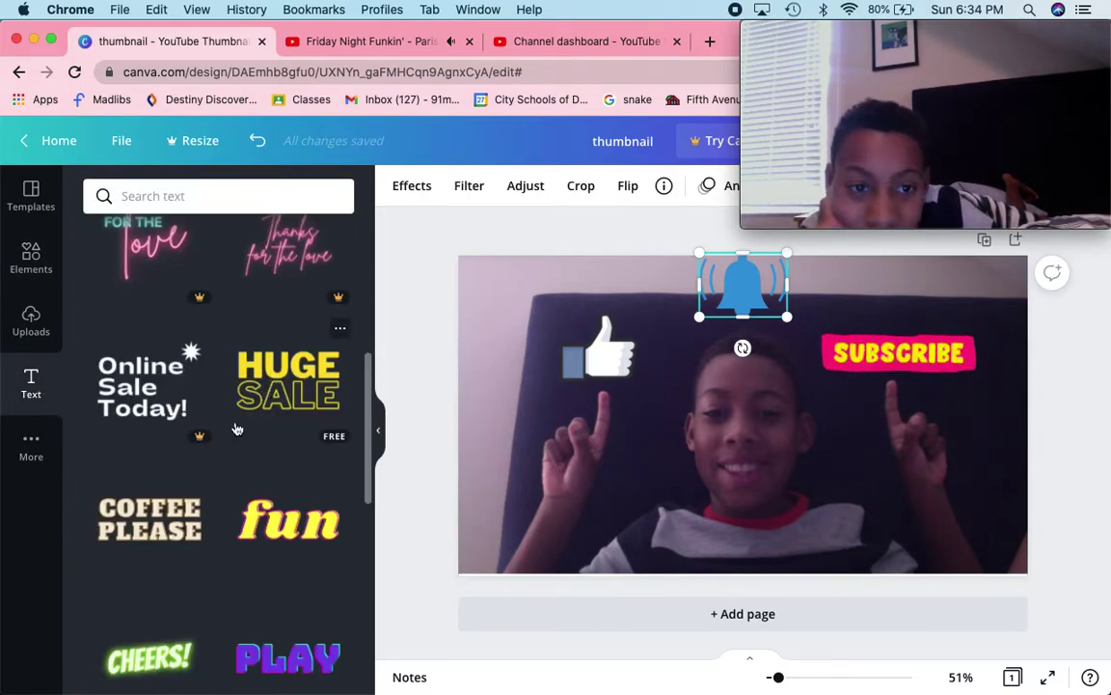
scroll(237, 429, "up", 5)
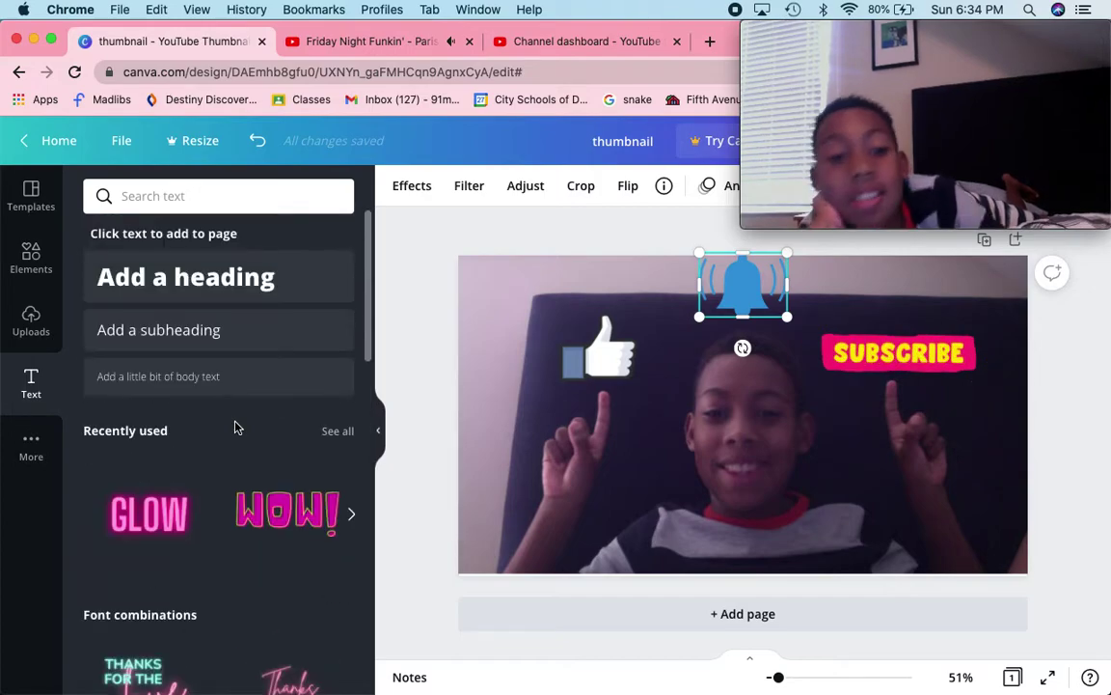
scroll(186, 531, "down", 7)
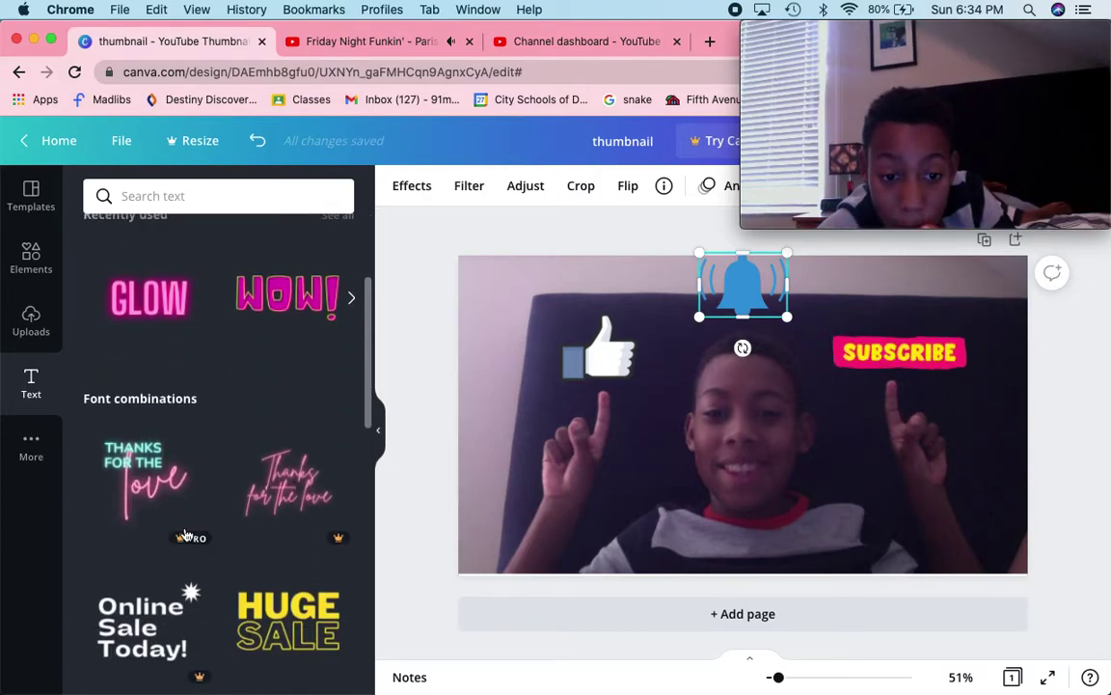
scroll(186, 534, "up", 1)
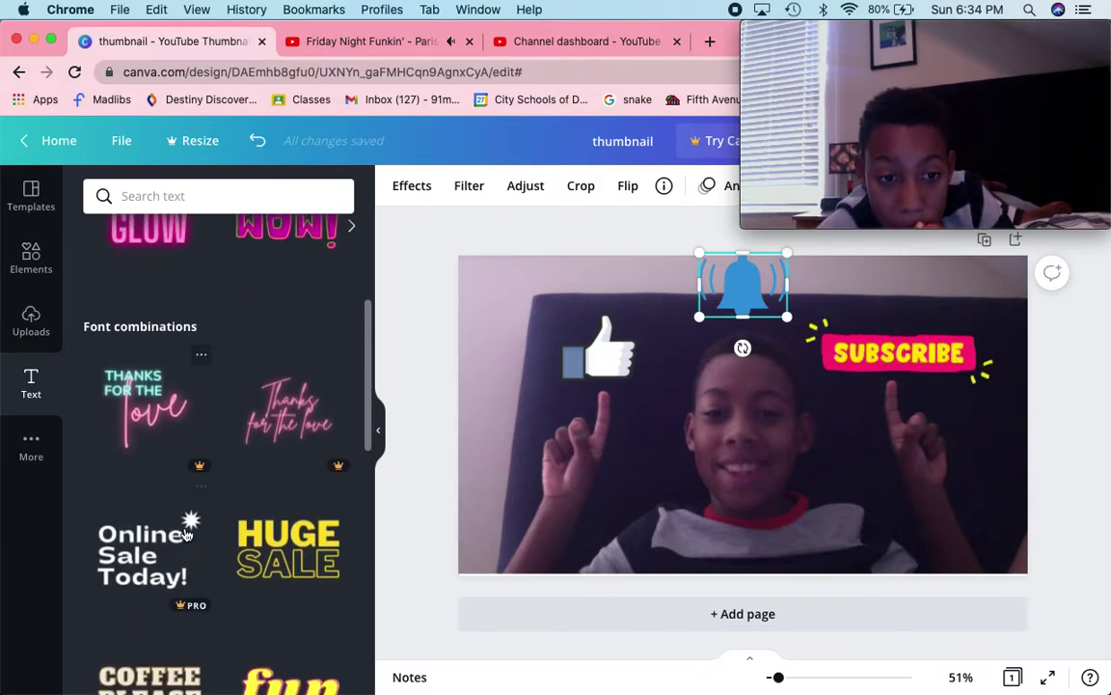
scroll(174, 434, "up", 1)
left_click(154, 329)
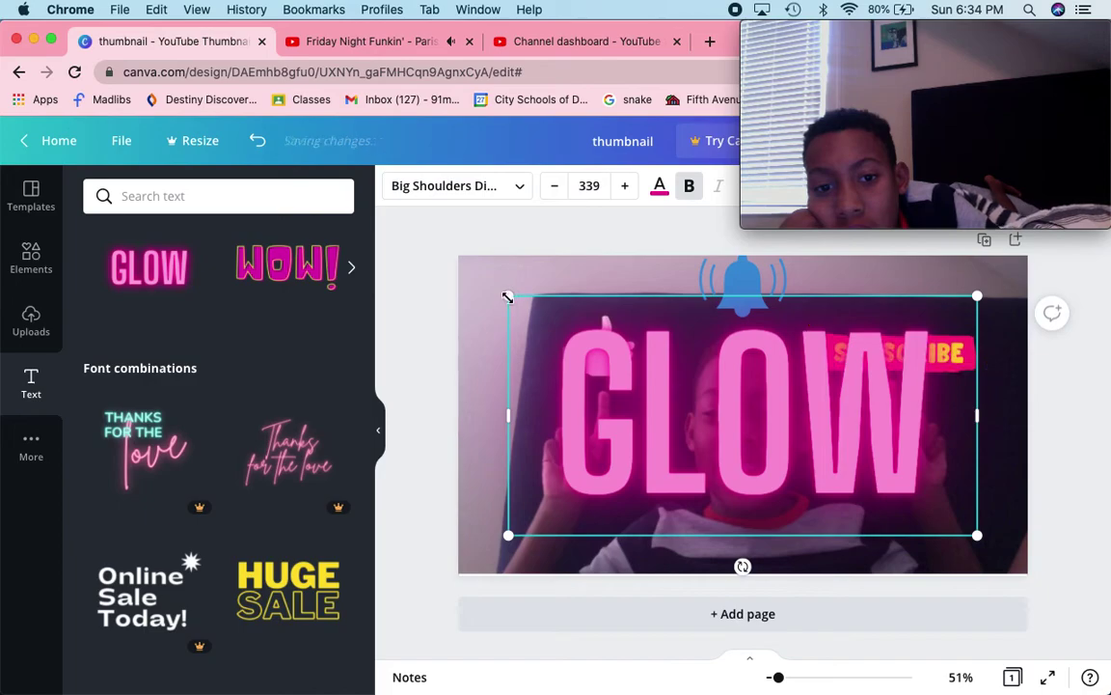
Step: Shrink the GLOW text to about size 92, move it to the photo's bottom center and widen its text box
left_click_drag(509, 297, 913, 522)
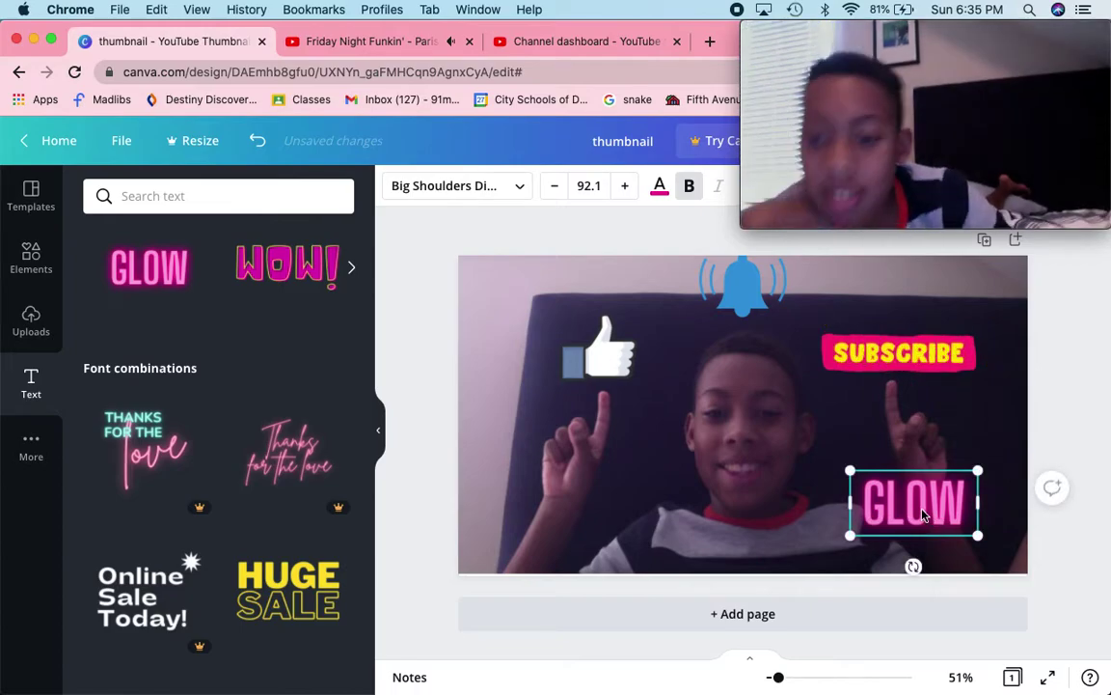
left_click_drag(917, 505, 688, 554)
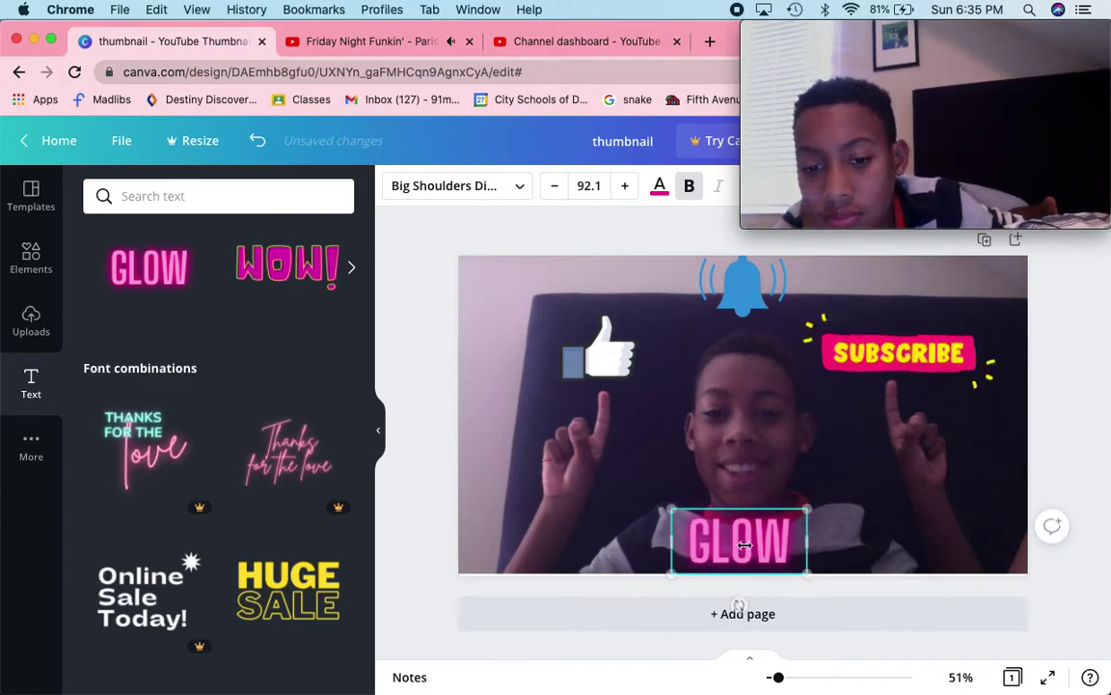
left_click_drag(800, 544, 871, 545)
Step: Replace the word GLOW with the title "HOW I MAKE THUMBNAILS"
double_click(696, 530)
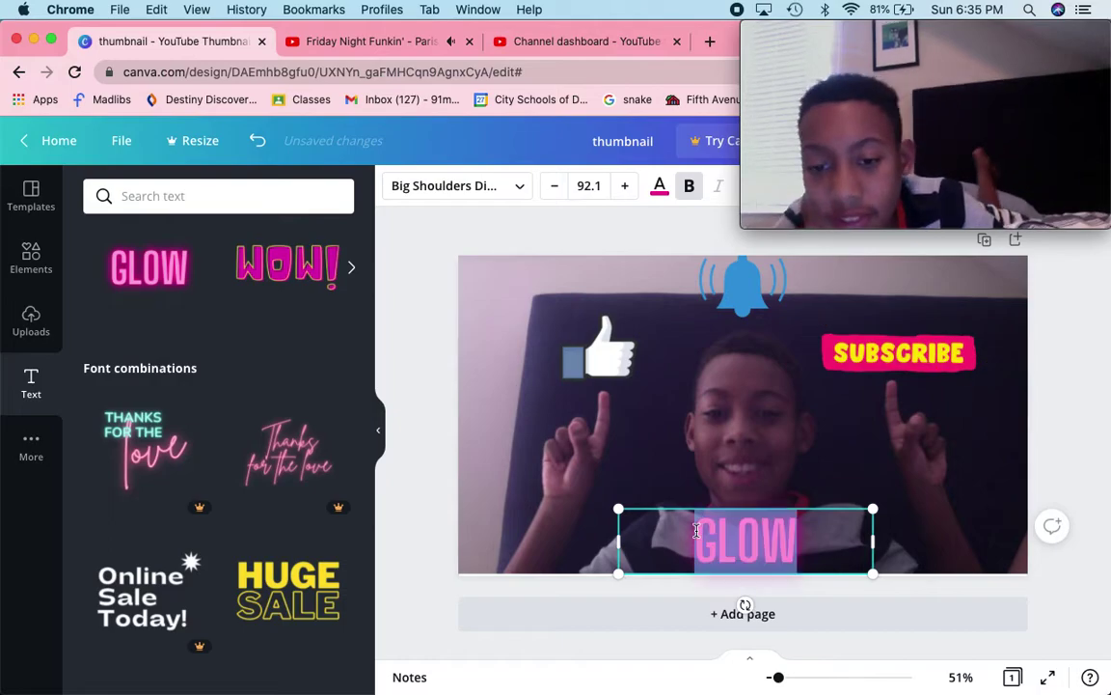
type("HI")
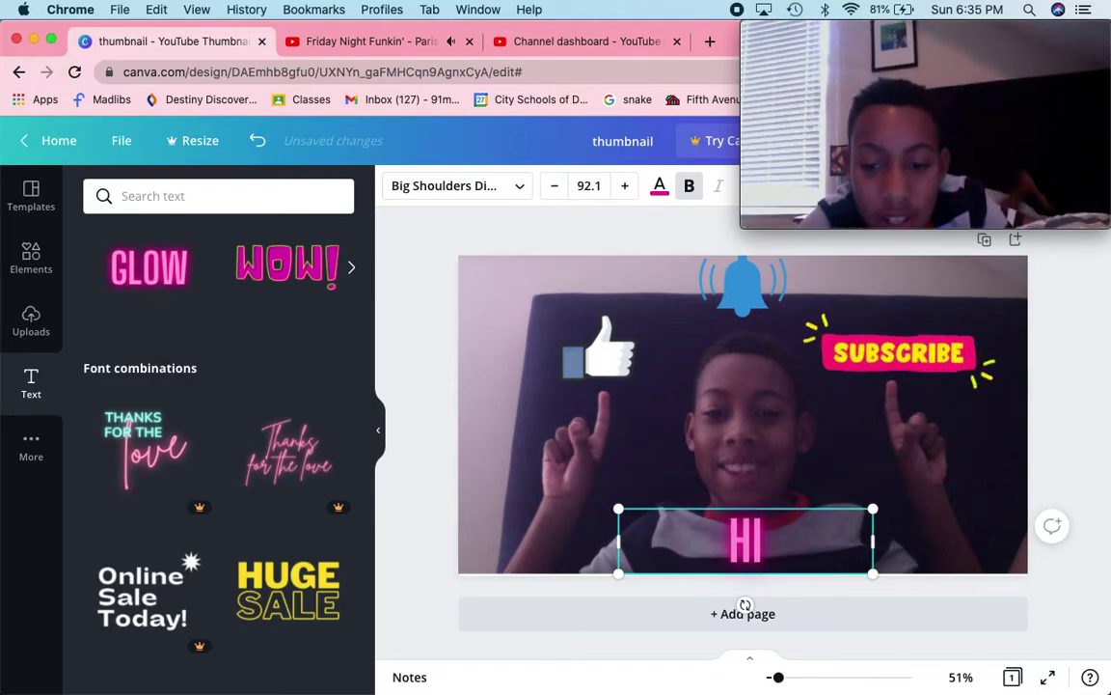
type("OW")
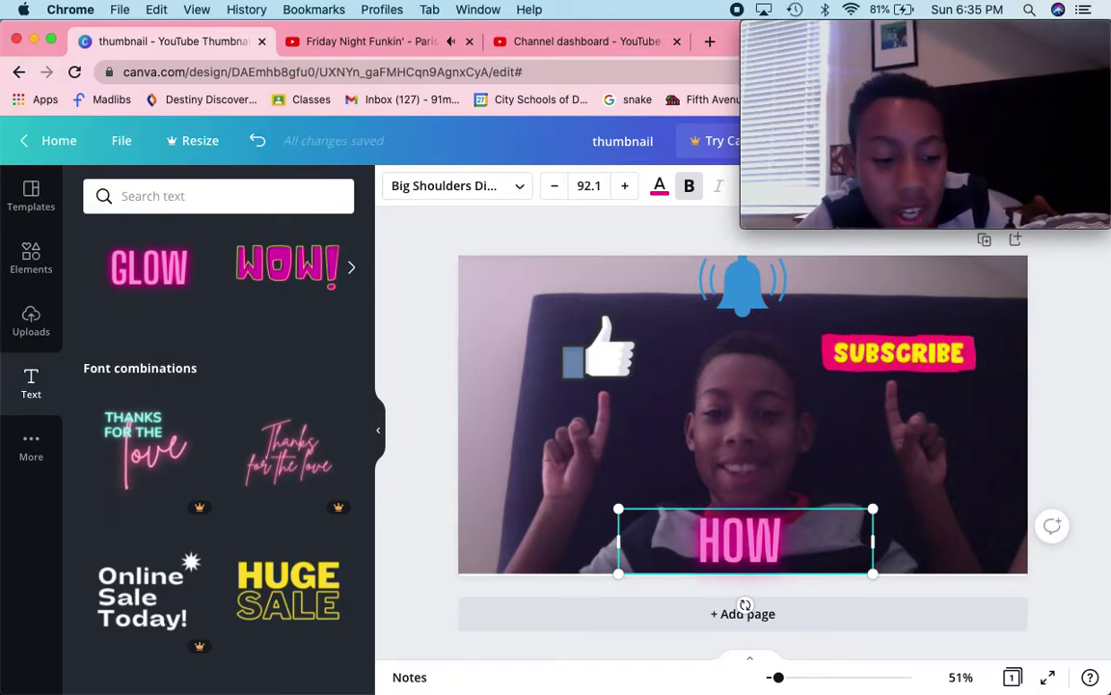
type(" I M")
type("AKE")
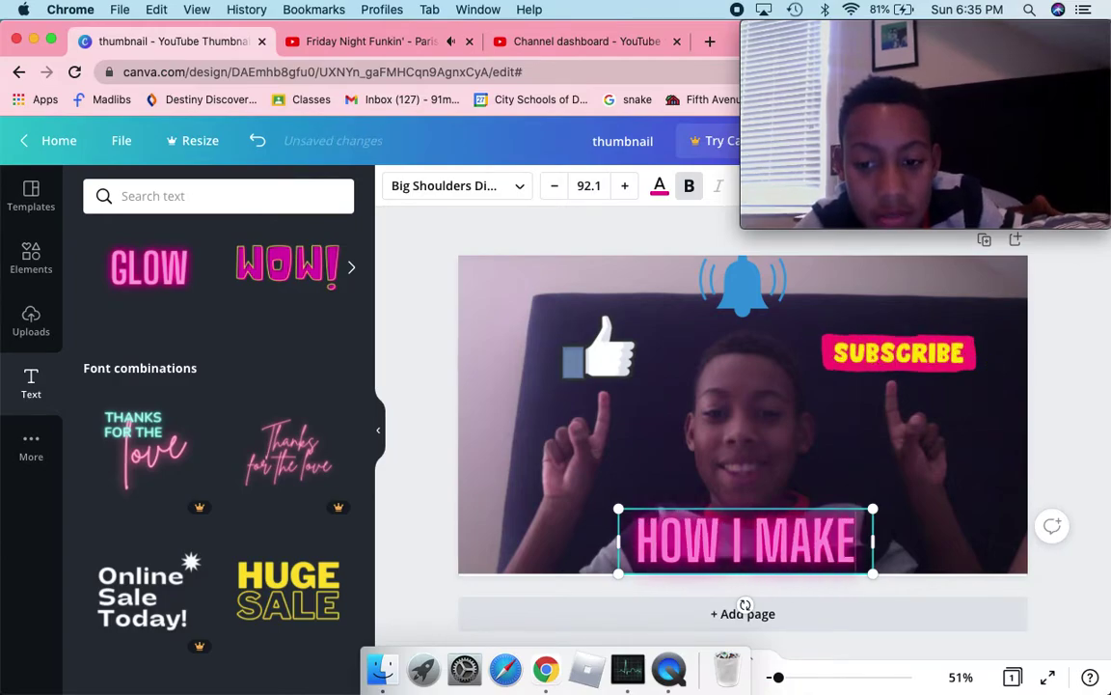
type(" THUMBNAILS")
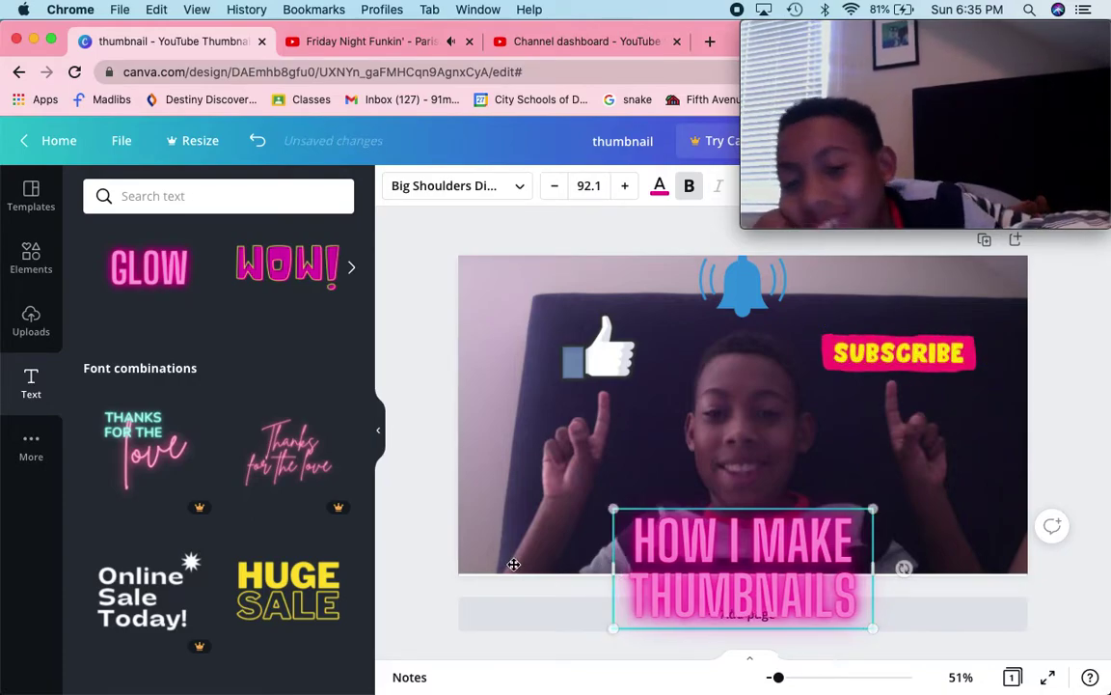
Step: Widen the title's text box on both sides to span the full 1,280 page width
left_click_drag(615, 563, 516, 565)
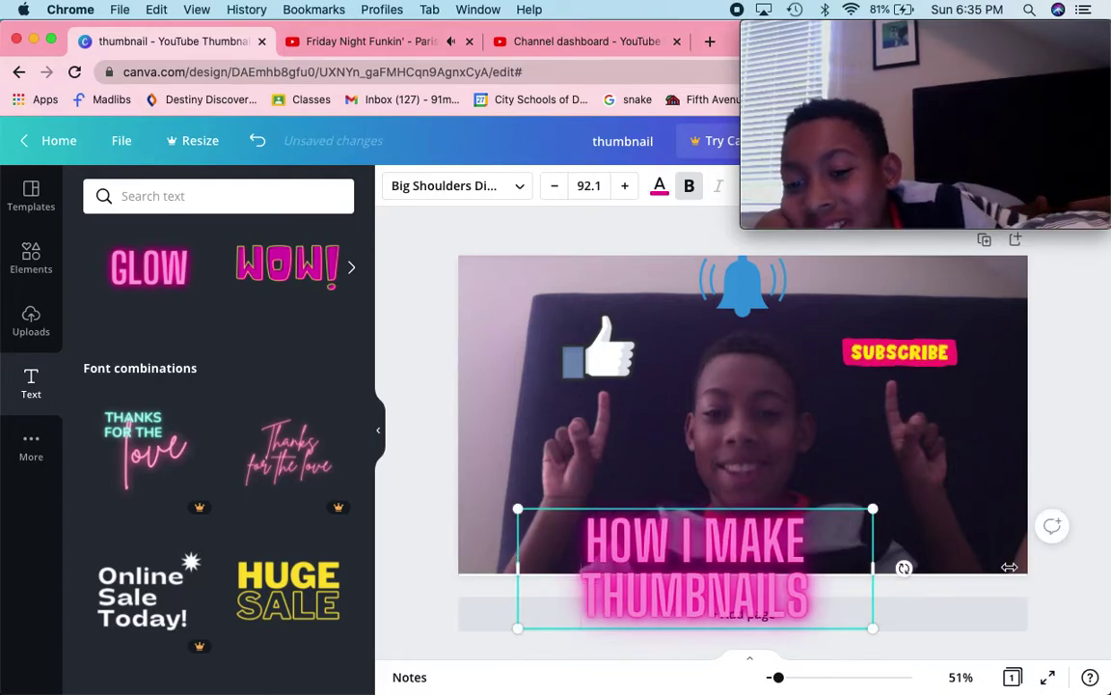
mouse_move(1009, 567)
left_mouse_down()
mouse_move(1039, 560)
mouse_move(1015, 560)
mouse_move(1025, 550)
left_mouse_up()
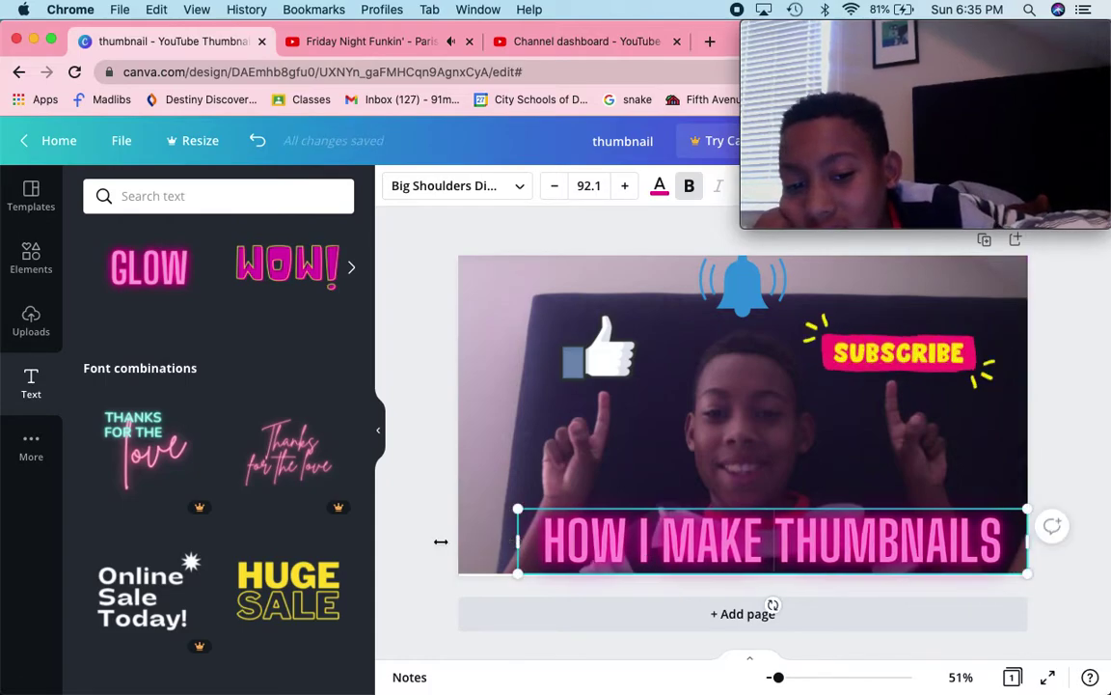
left_click_drag(466, 532, 452, 534)
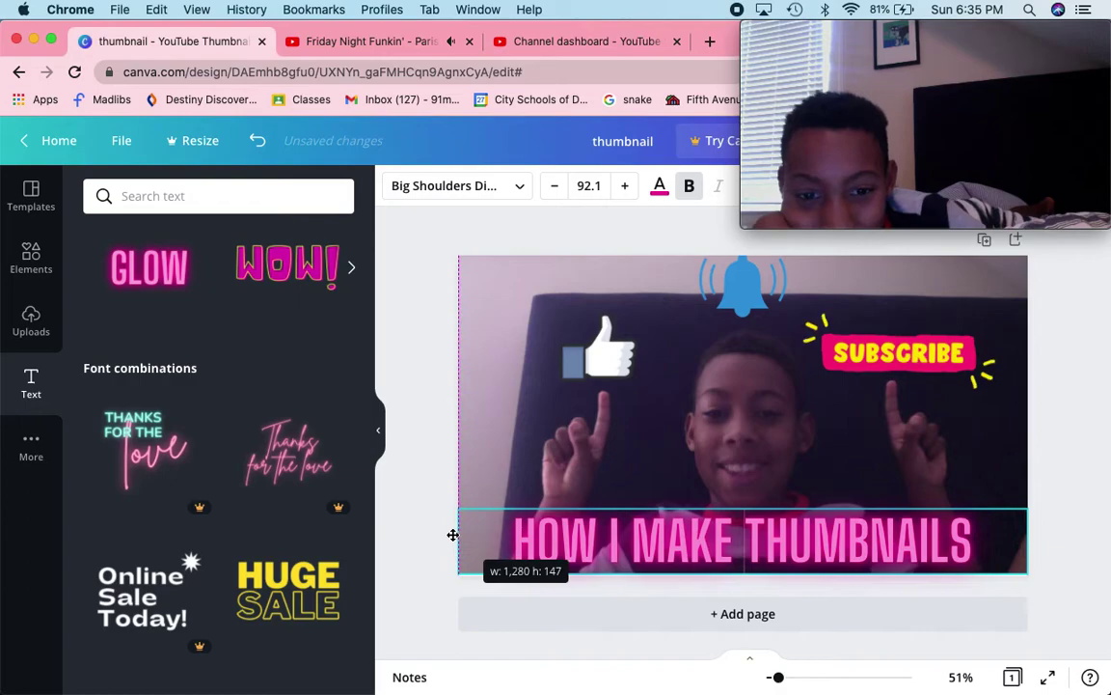
Step: Set the title's font size to 50
left_click(581, 190)
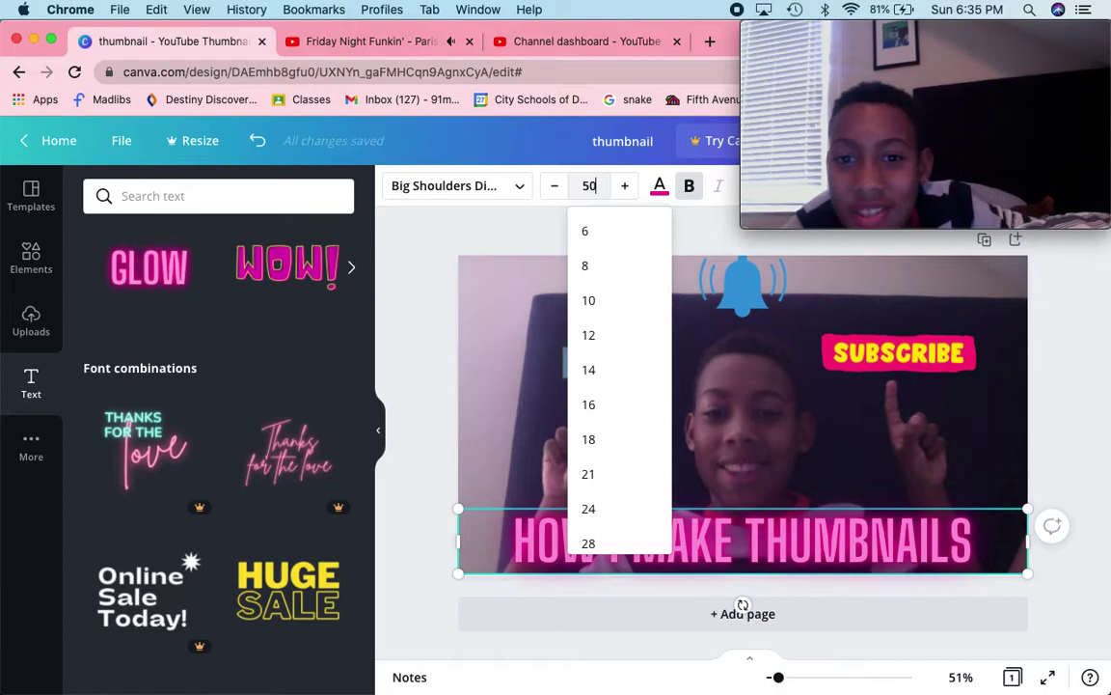
type("50")
key("Return")
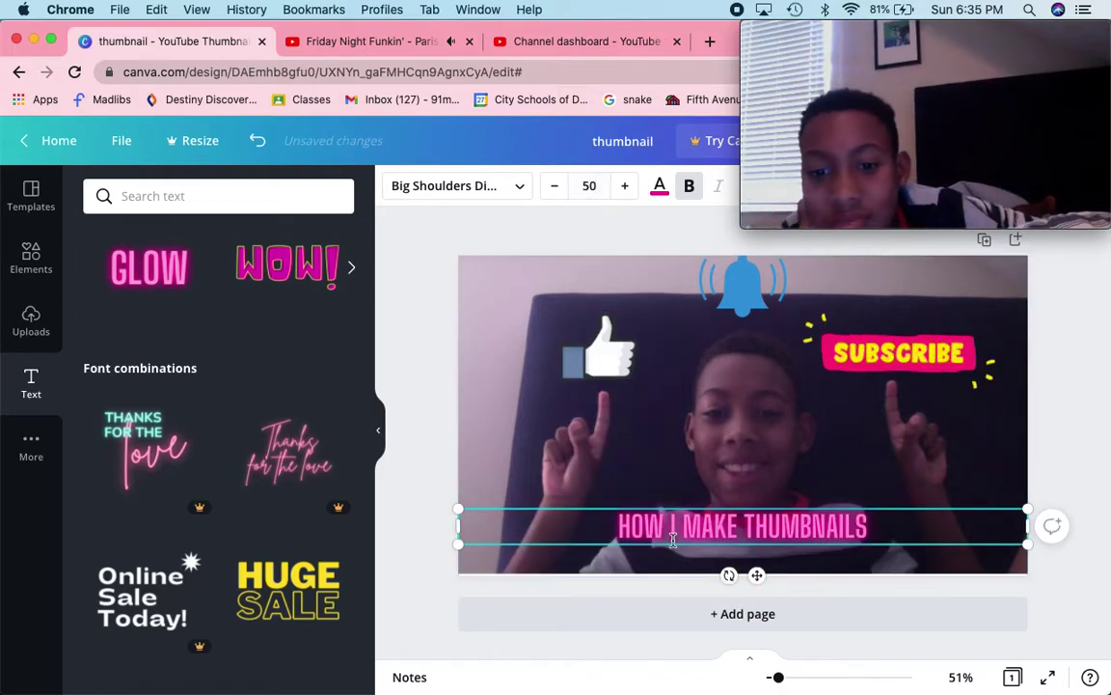
left_click(860, 136)
left_click_drag(860, 136, 475, 90)
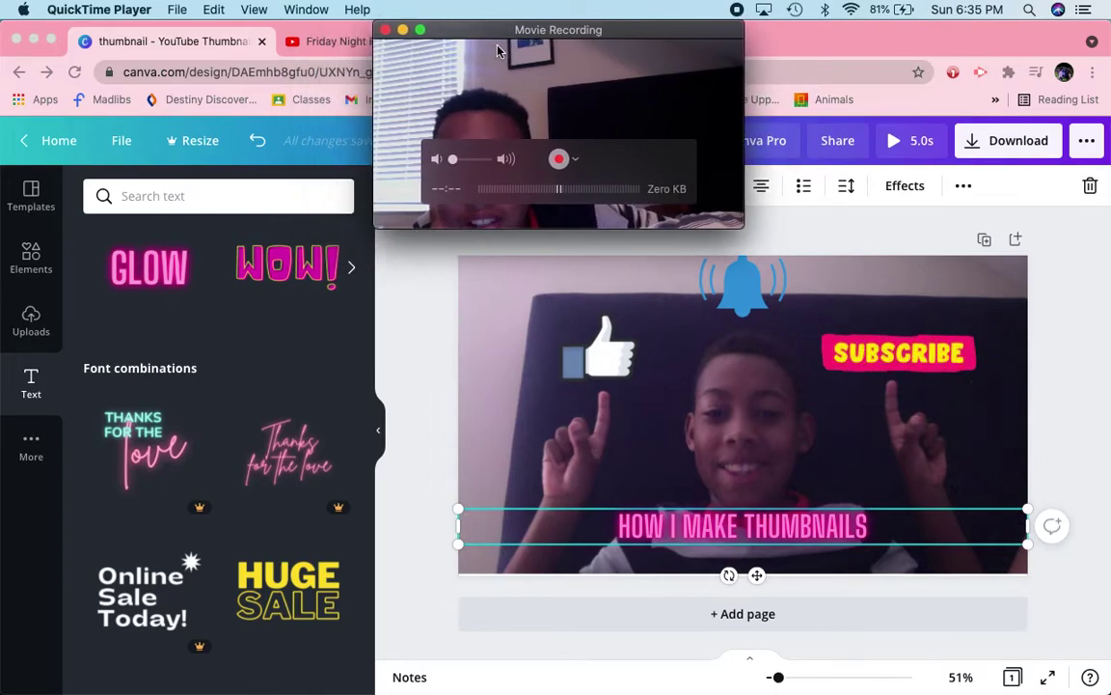
left_click_drag(567, 89, 962, 78)
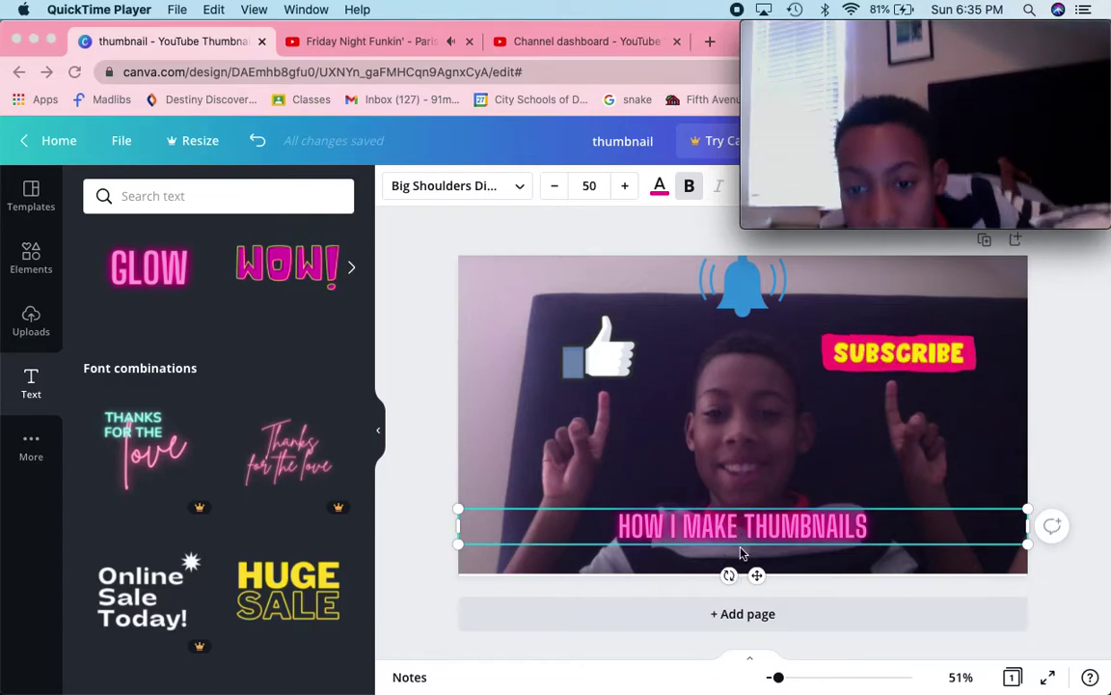
Step: Move the title slightly down toward the photo's bottom edge
left_click(756, 576)
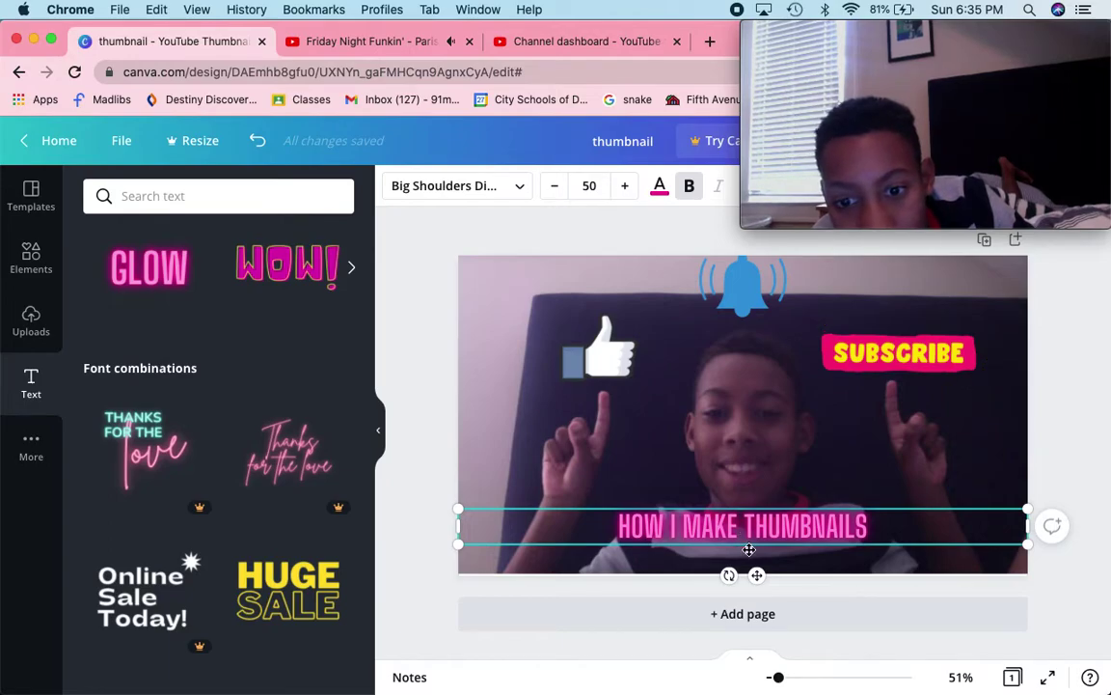
left_click_drag(758, 579, 760, 583)
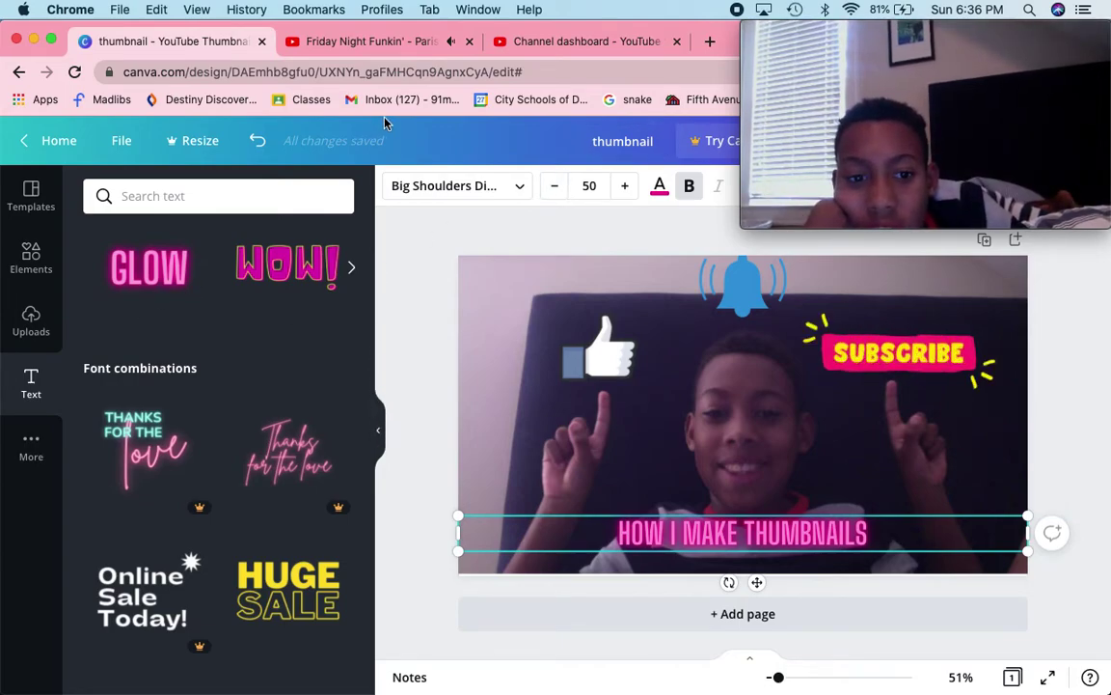
Step: Collapse the text styles list and move the webcam window off the title's animation and position controls
left_click(378, 430)
left_click(730, 193)
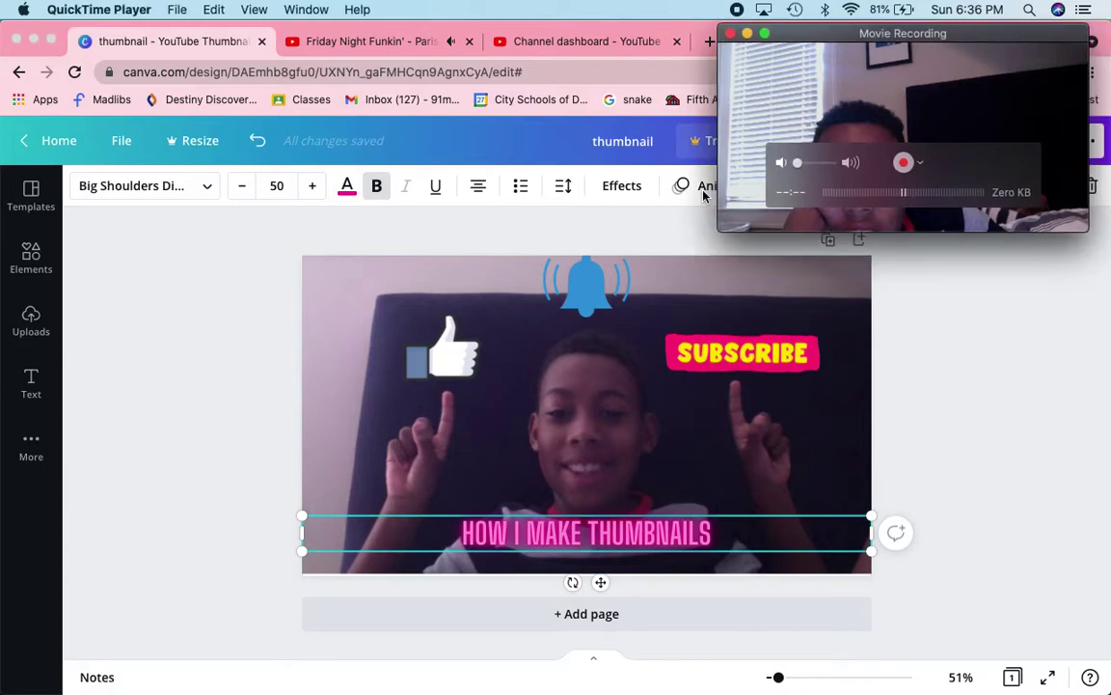
left_click_drag(898, 64, 181, 65)
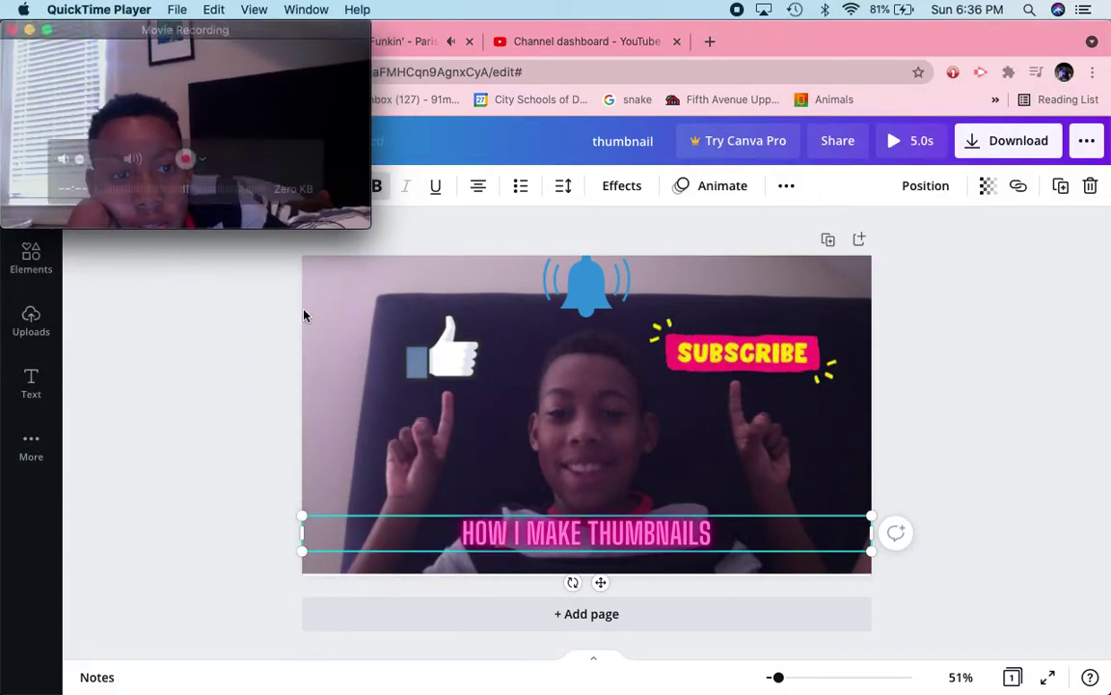
Step: Preview text animations such as Skate, Shift, Breathe and Drift on the title, leaving its animation set to None
left_click(705, 200)
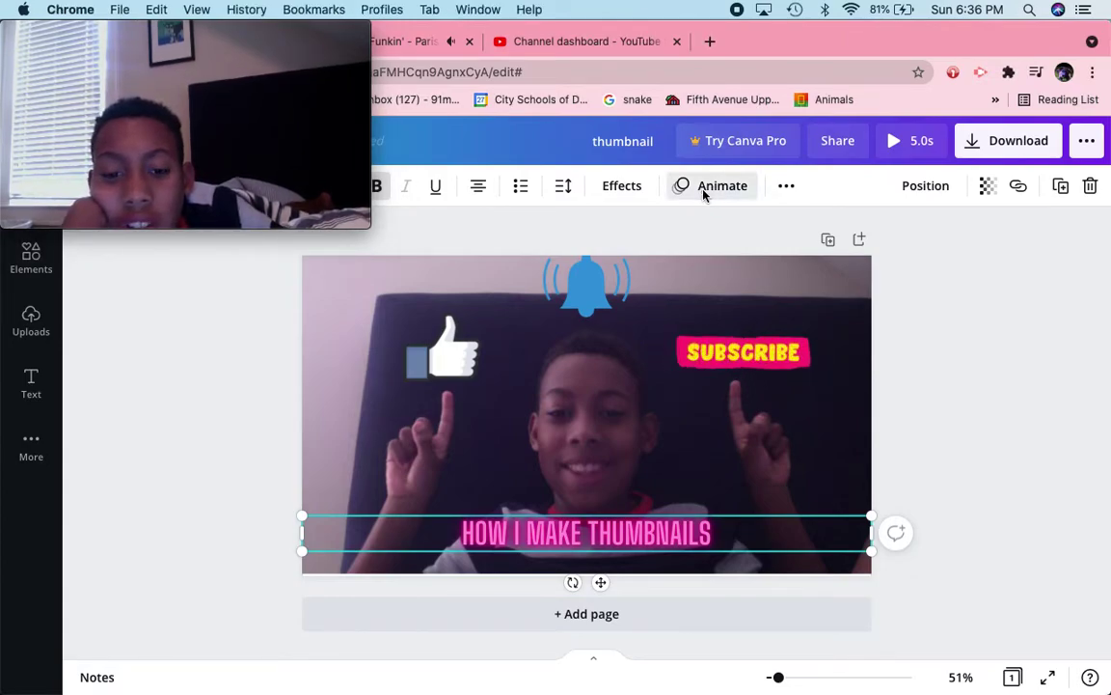
left_click(703, 189)
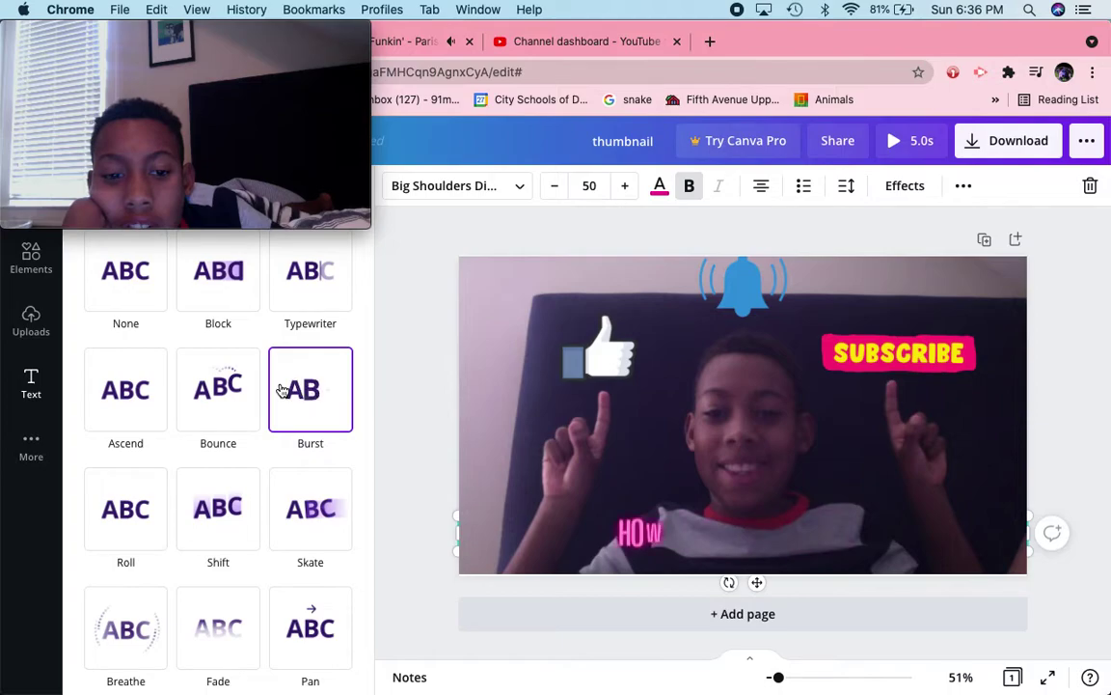
left_click(327, 527)
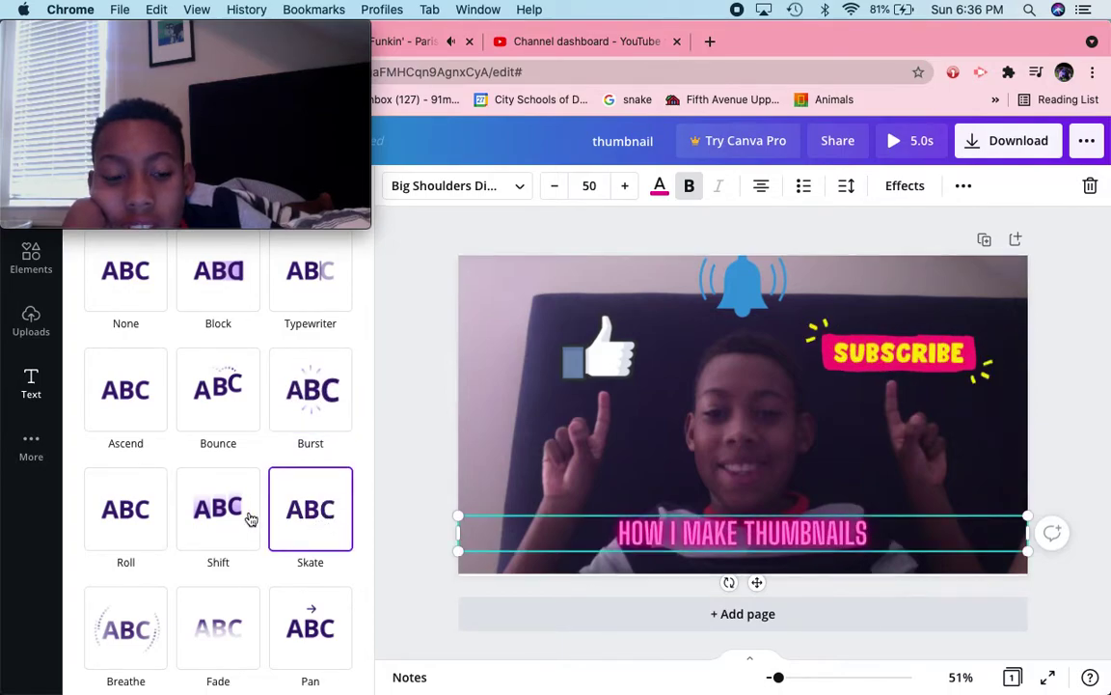
left_click(208, 516)
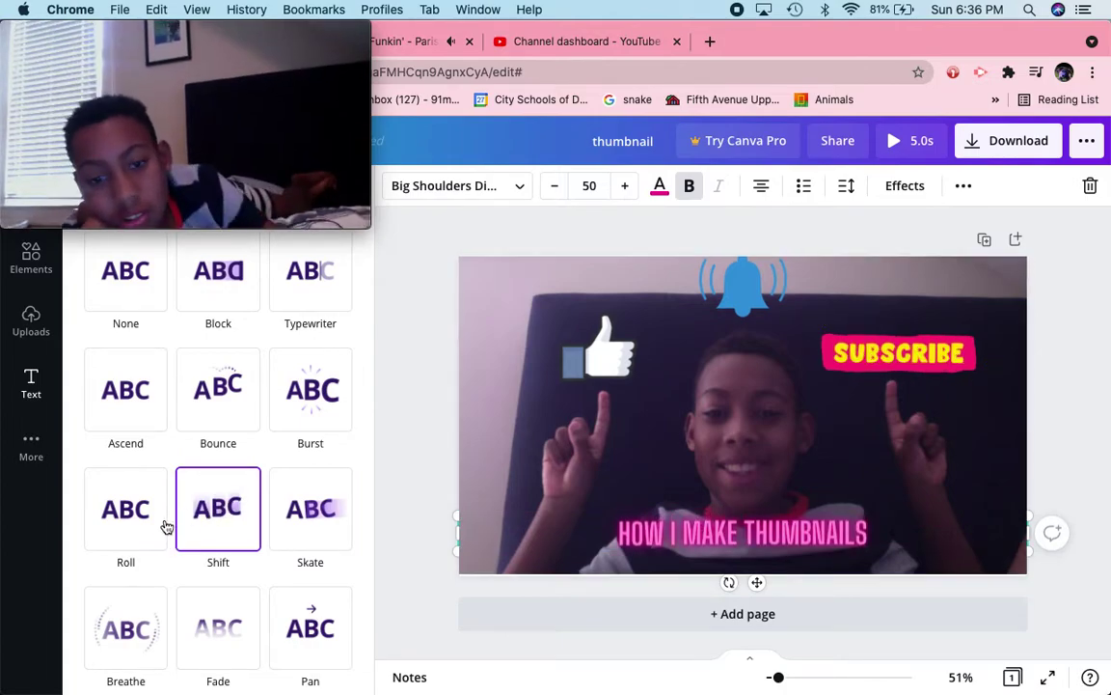
left_click(166, 625)
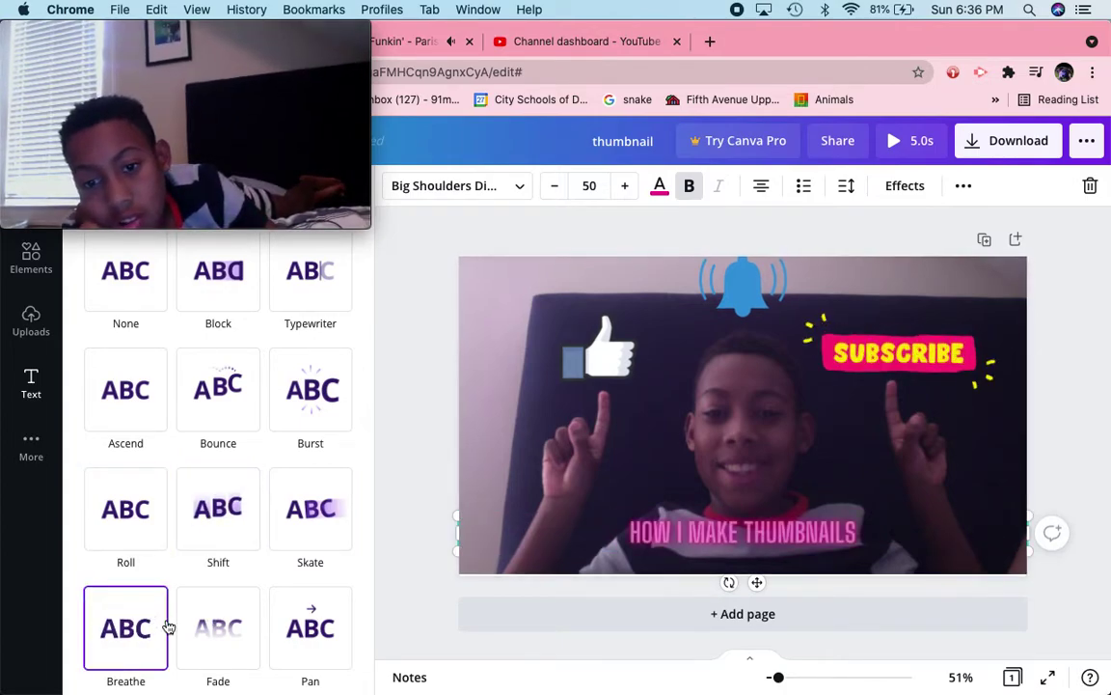
left_click(140, 535)
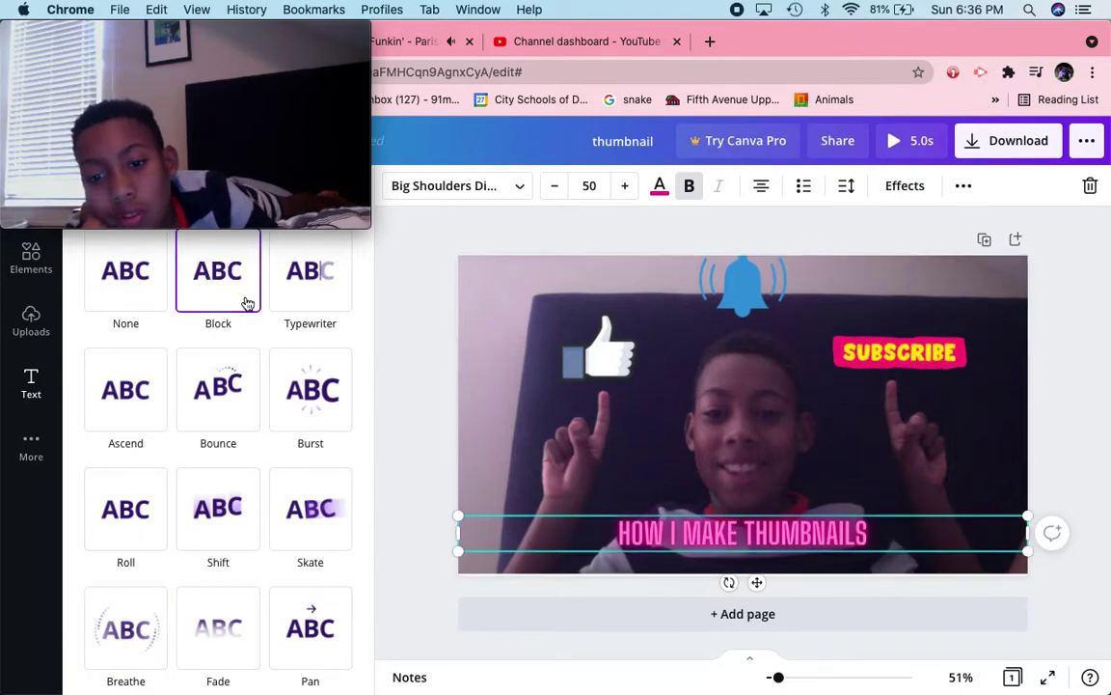
scroll(245, 690, "down", 4)
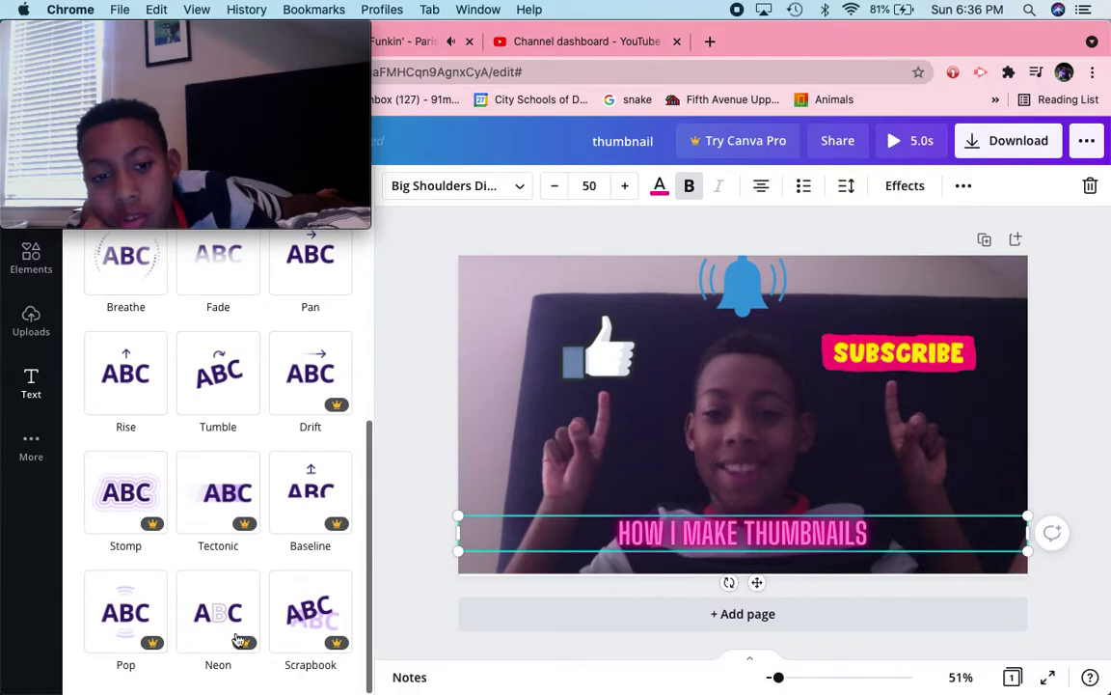
left_click(194, 392)
scroll(195, 391, "up", 4)
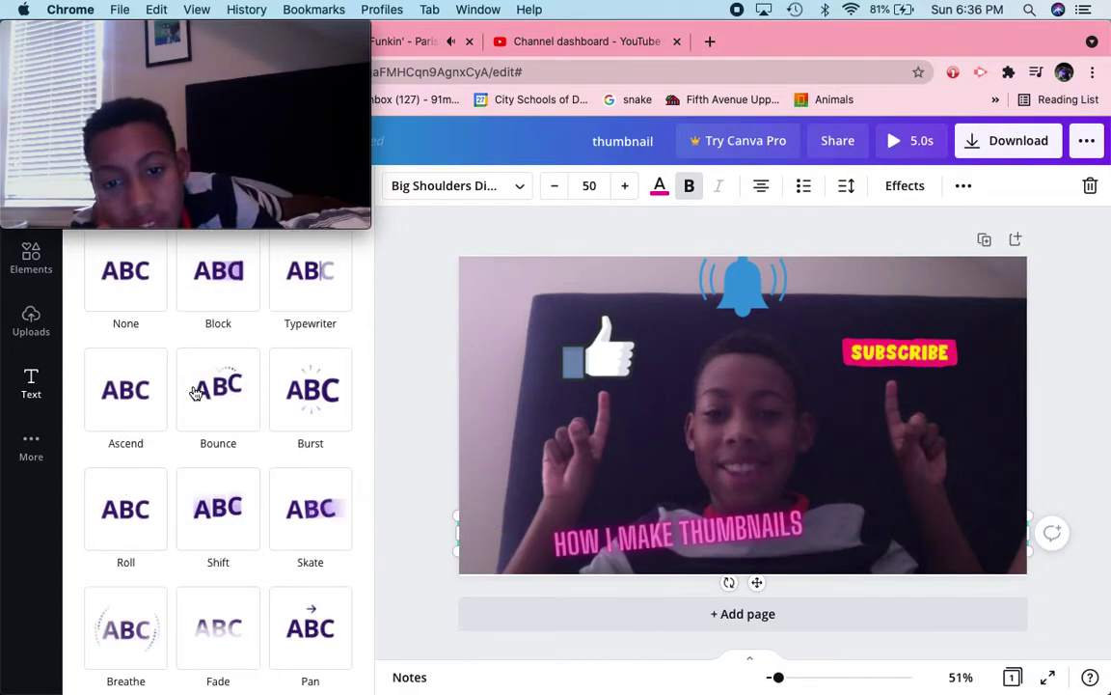
left_click(105, 261)
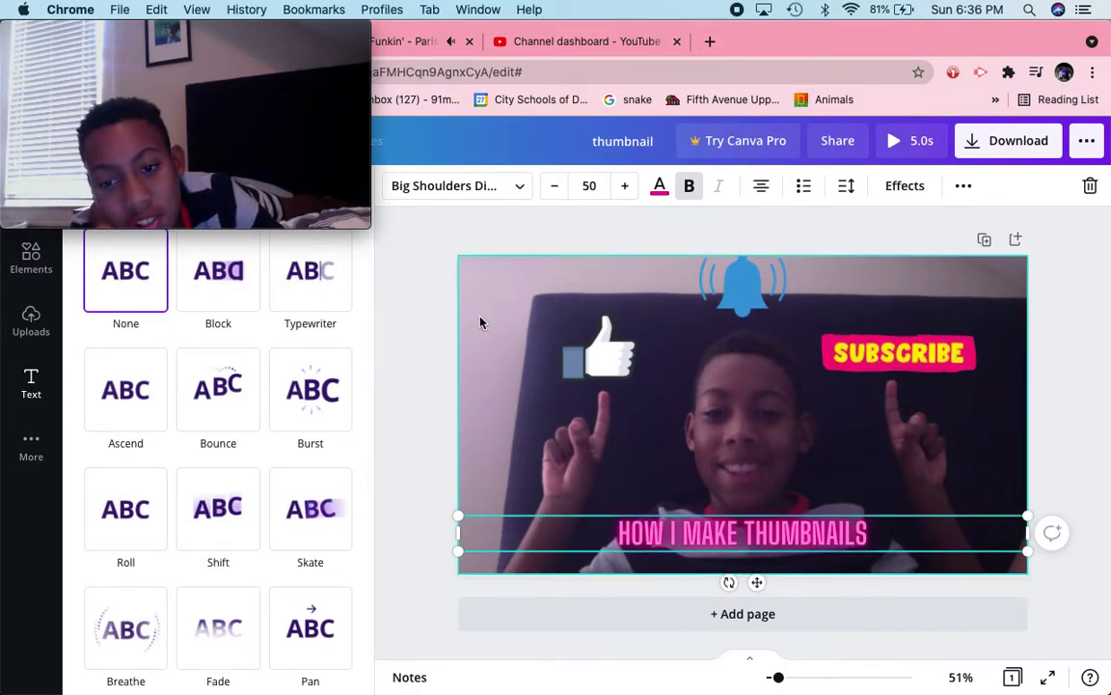
scroll(290, 446, "down", 5)
left_click(288, 434)
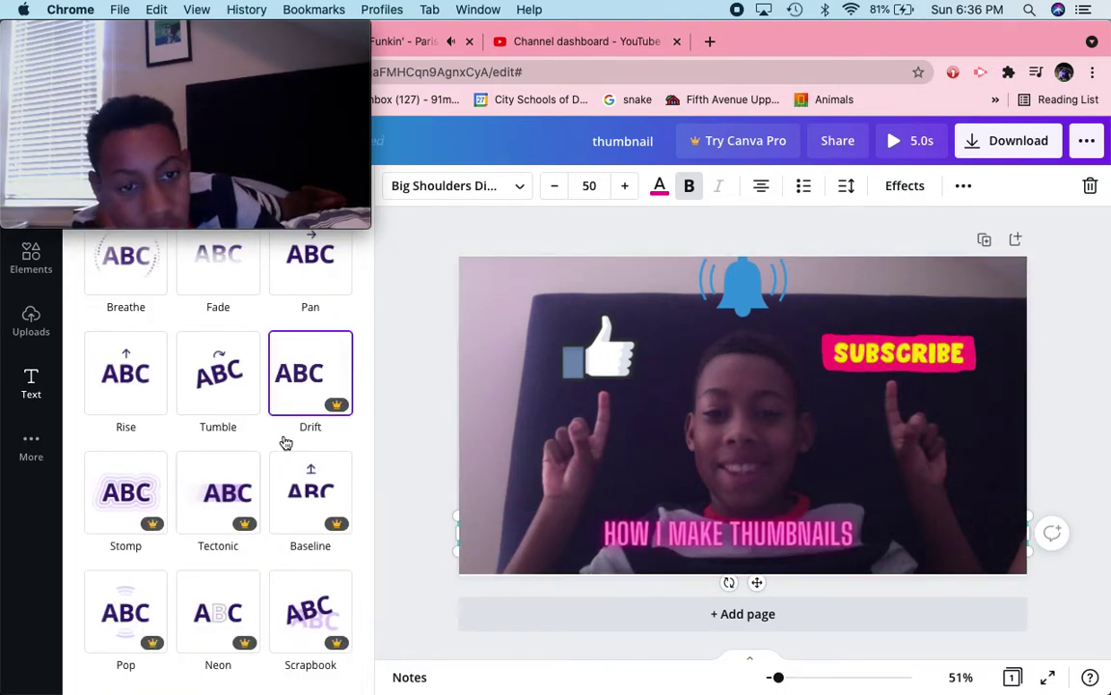
scroll(286, 442, "up", 5)
Step: Move the webcam window off the animation categories, preview the Breathe and Tumble page animations, and reset the page animation to None
left_click_drag(217, 82, 281, 299)
left_click(145, 198)
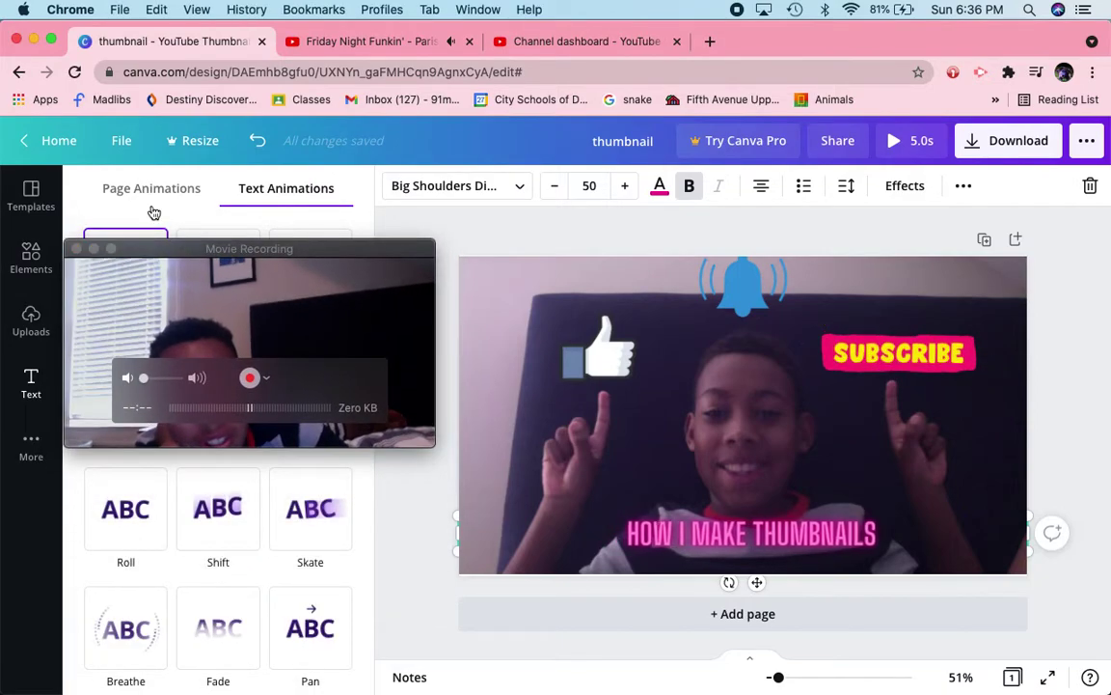
left_click(154, 192)
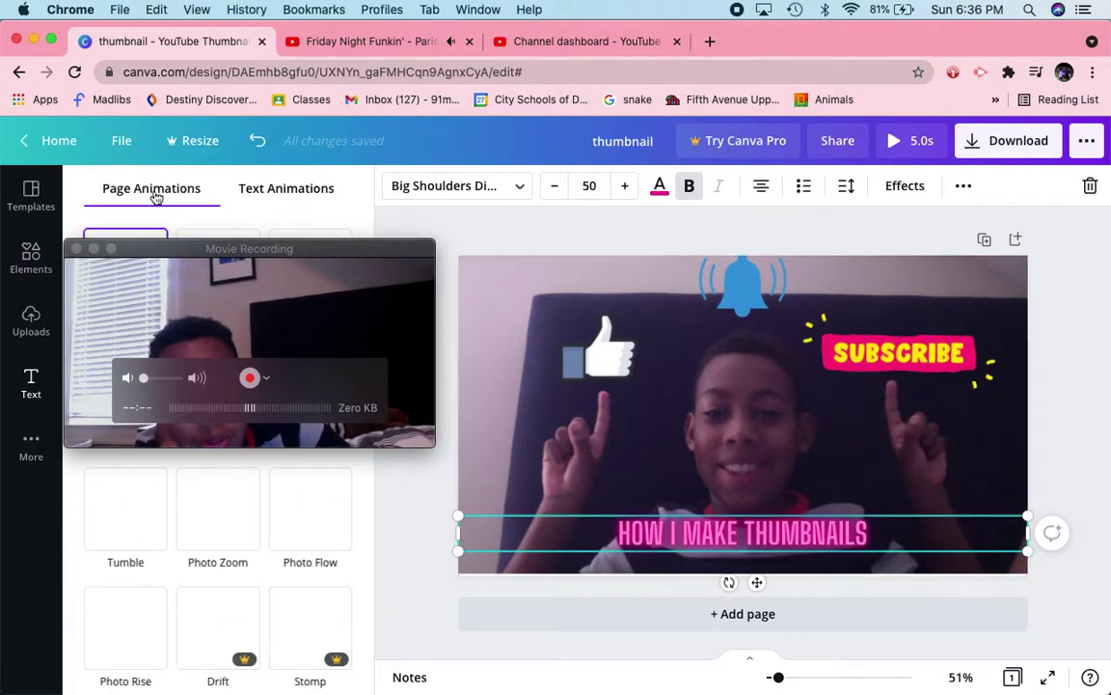
left_click_drag(254, 300, 186, 70)
left_click(280, 246)
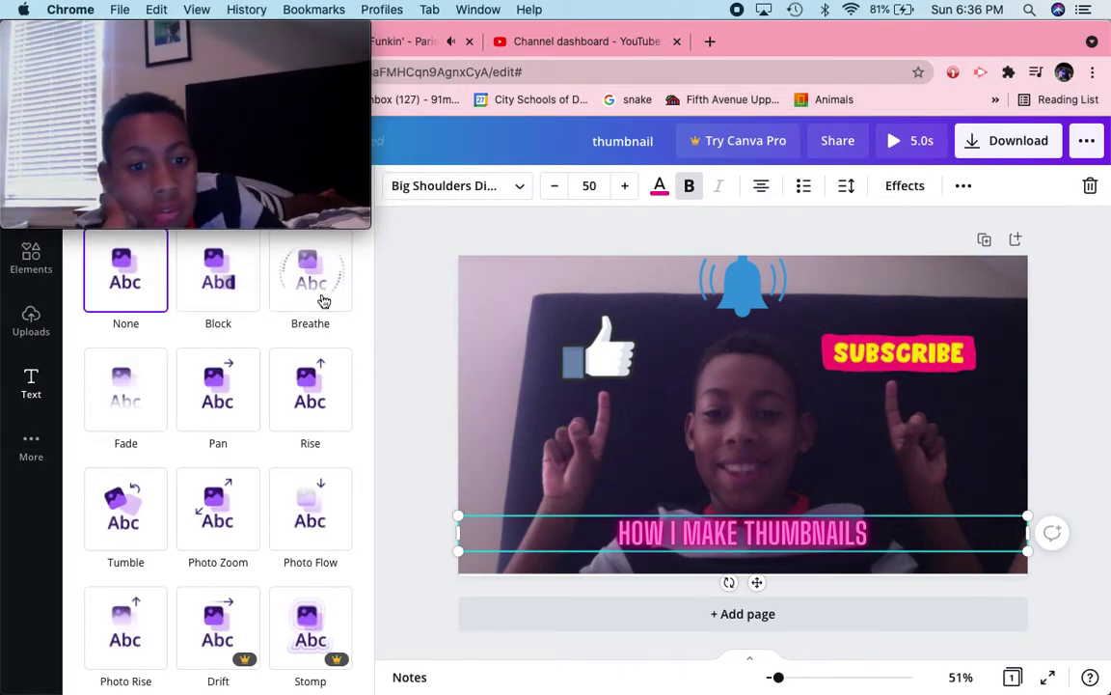
left_click(321, 290)
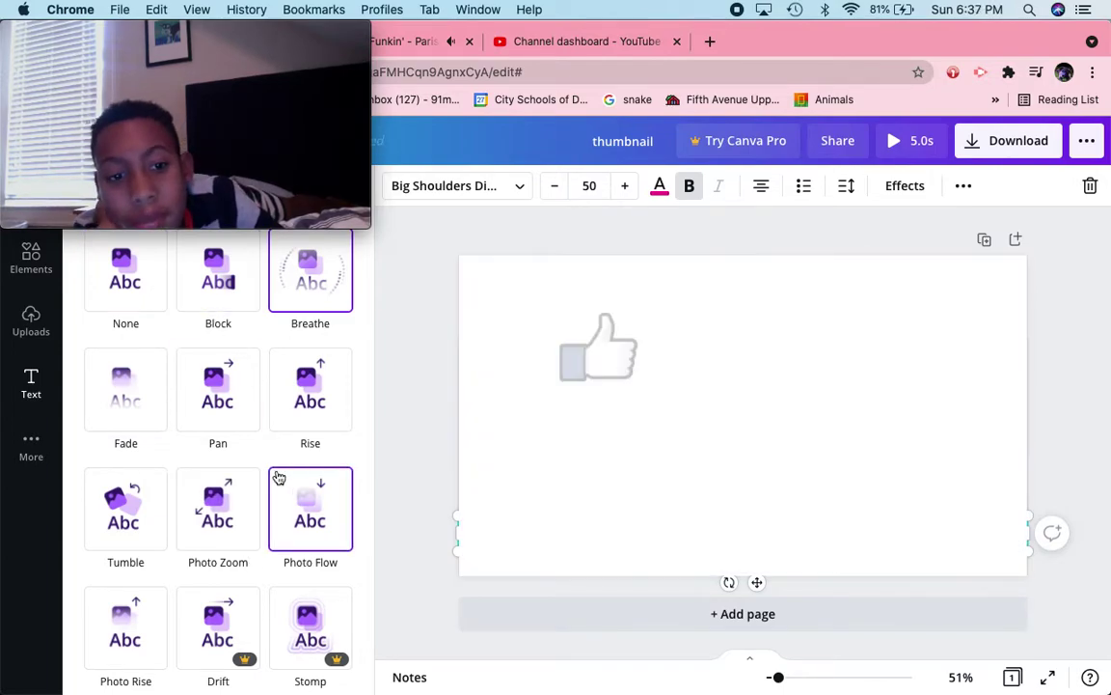
left_click(124, 502)
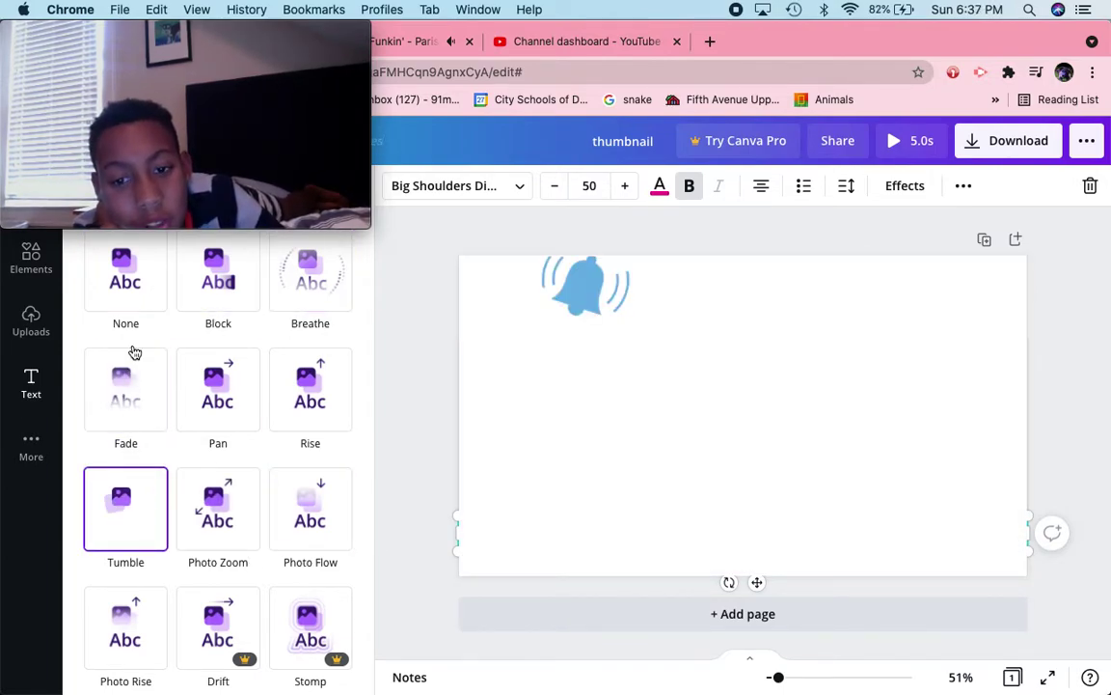
left_click(144, 270)
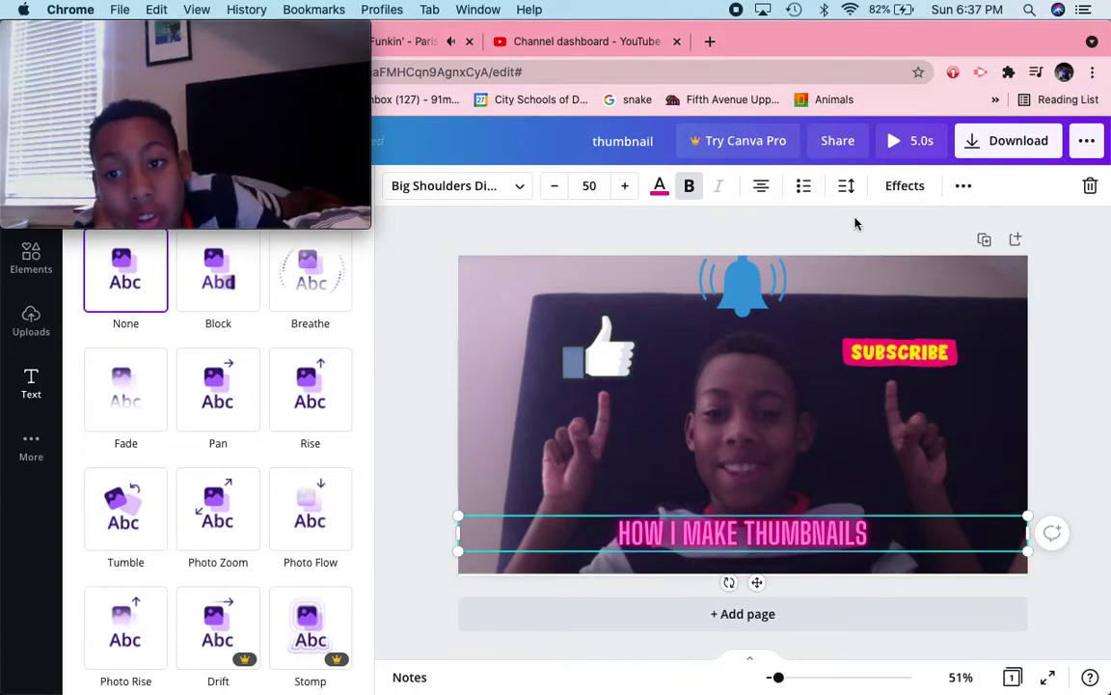
left_click(960, 183)
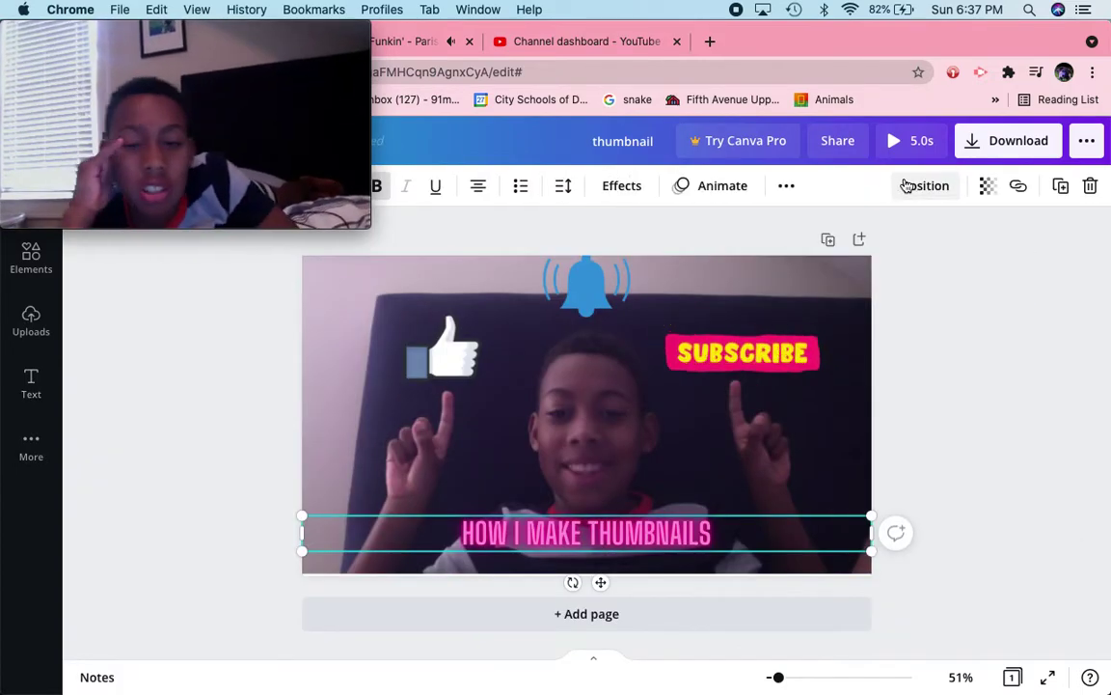
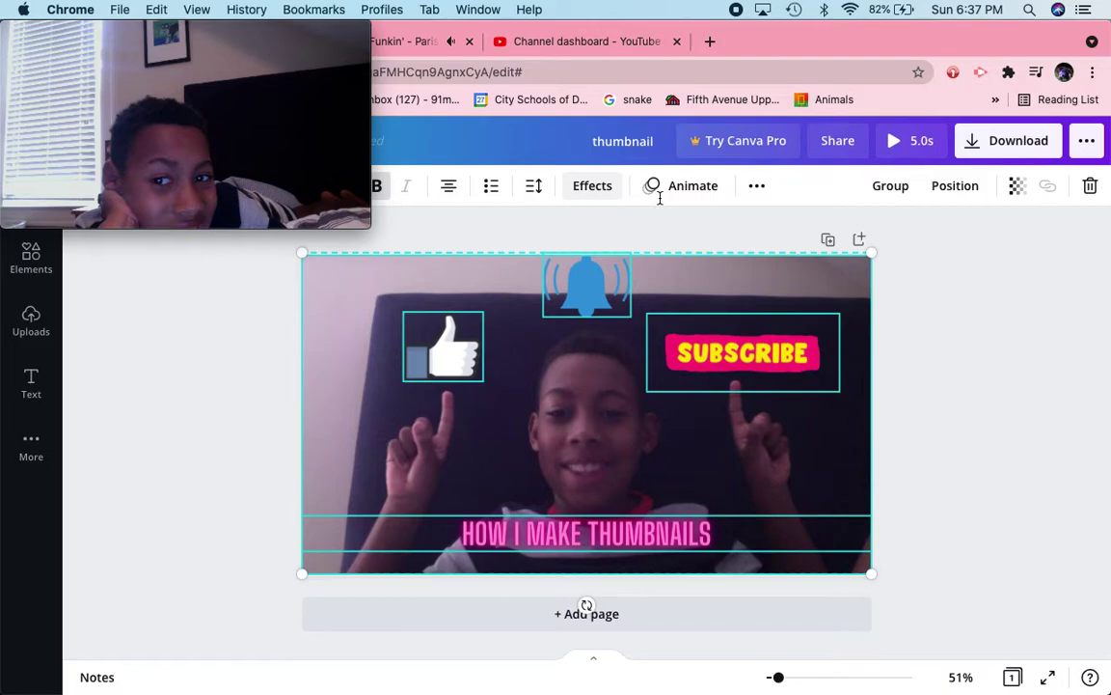
Step: Try the Echo text effect on the title with an offset of 99 and a direction of 44
left_click(579, 191)
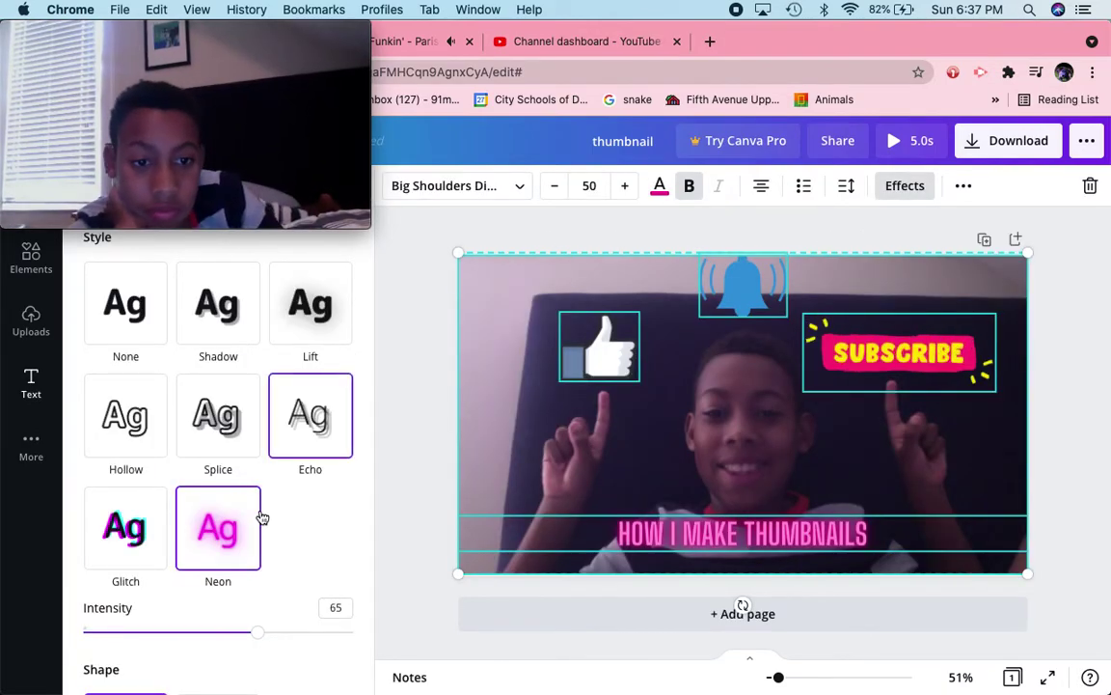
left_click(300, 445)
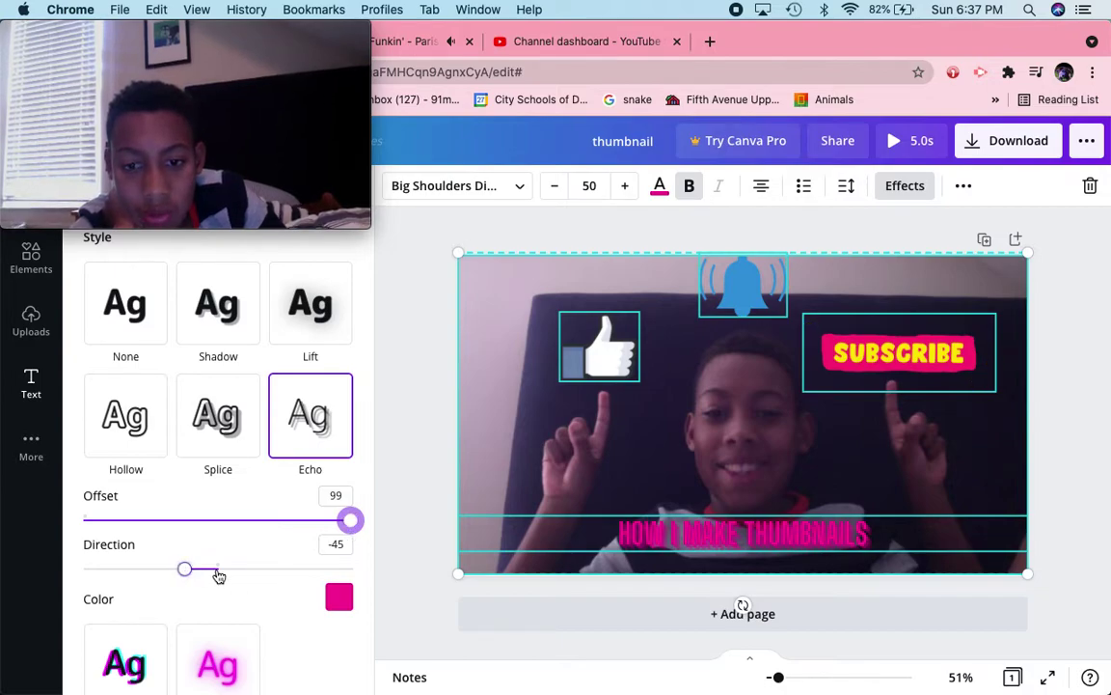
left_click_drag(218, 573, 248, 571)
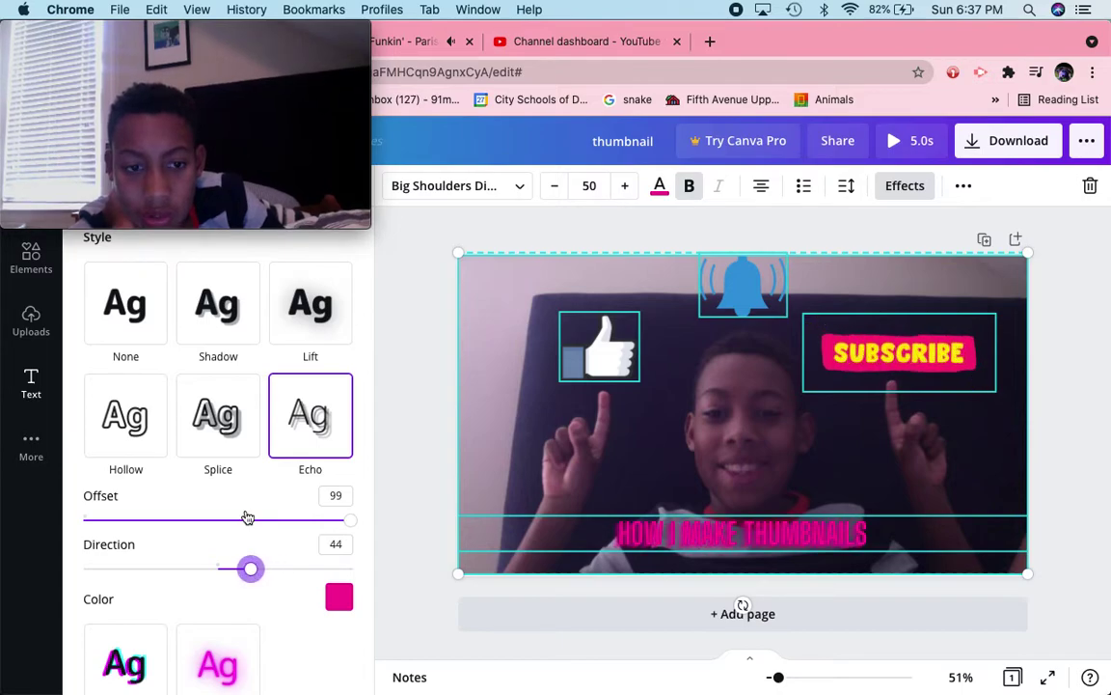
Step: Apply the Hollow effect to the title with a thickness of 63
left_click(135, 448)
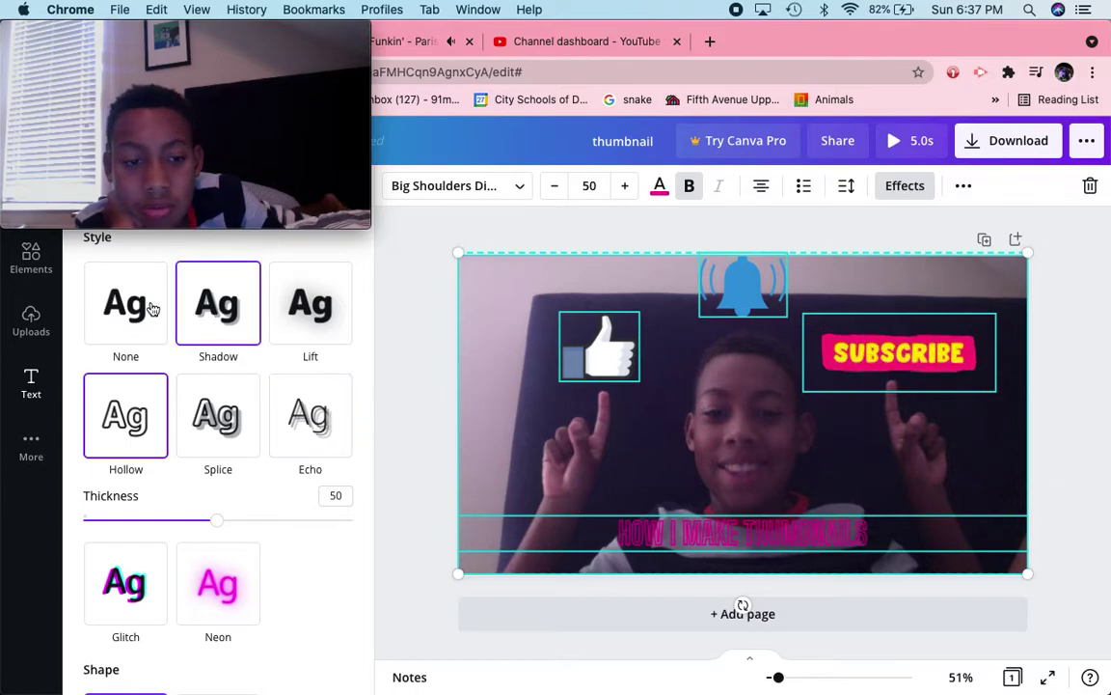
scroll(298, 454, "down", 3)
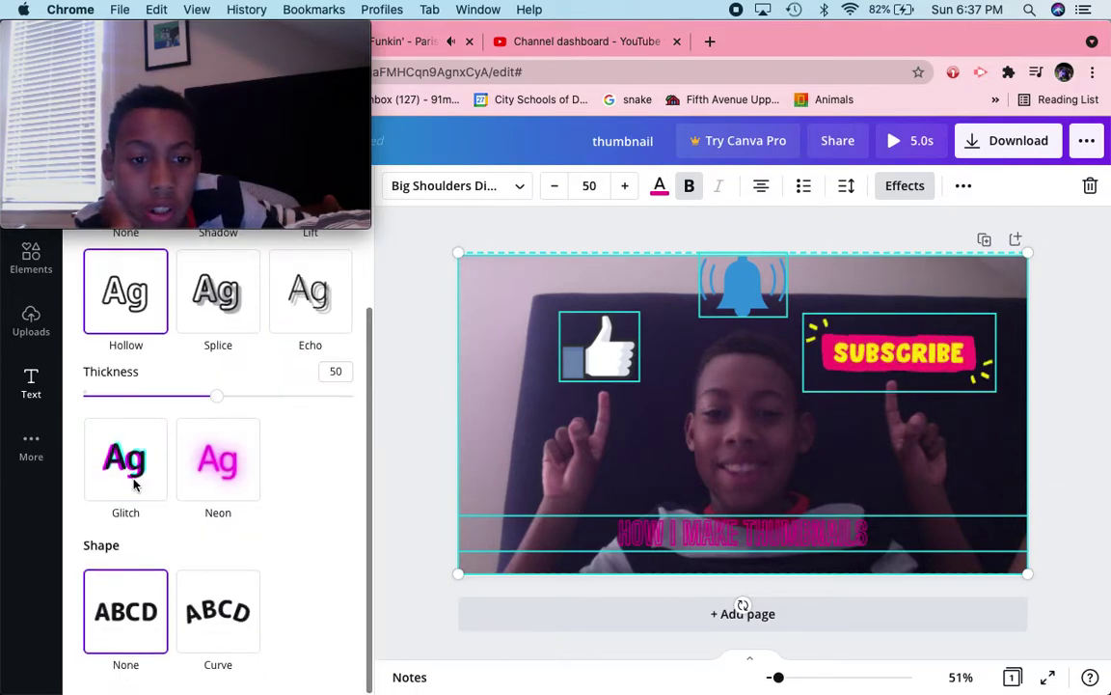
left_click_drag(218, 395, 254, 399)
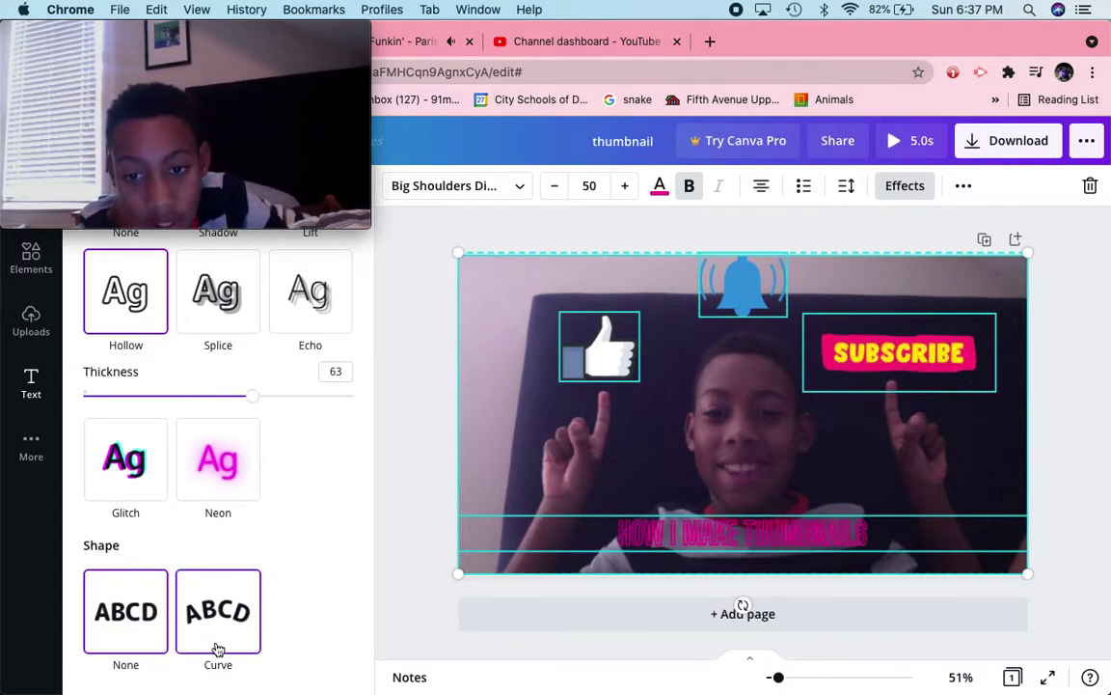
Step: Try the Curve shape on the title, shift the selected design slightly down, and reset the title's shape to None
left_click(218, 648)
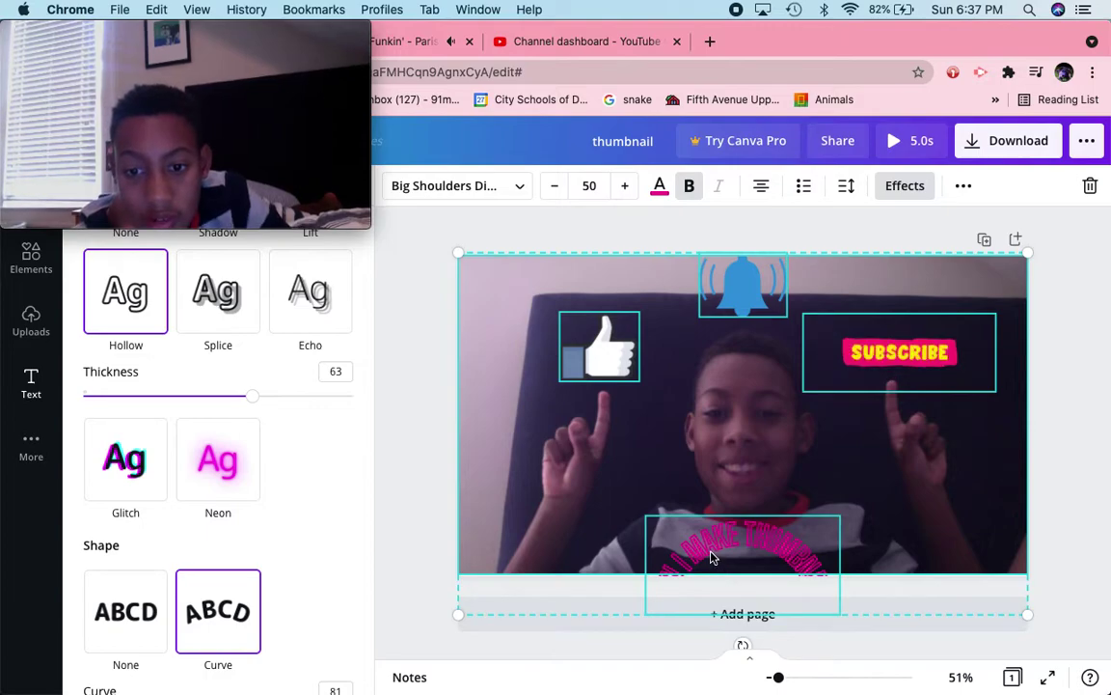
left_click_drag(711, 525, 714, 575)
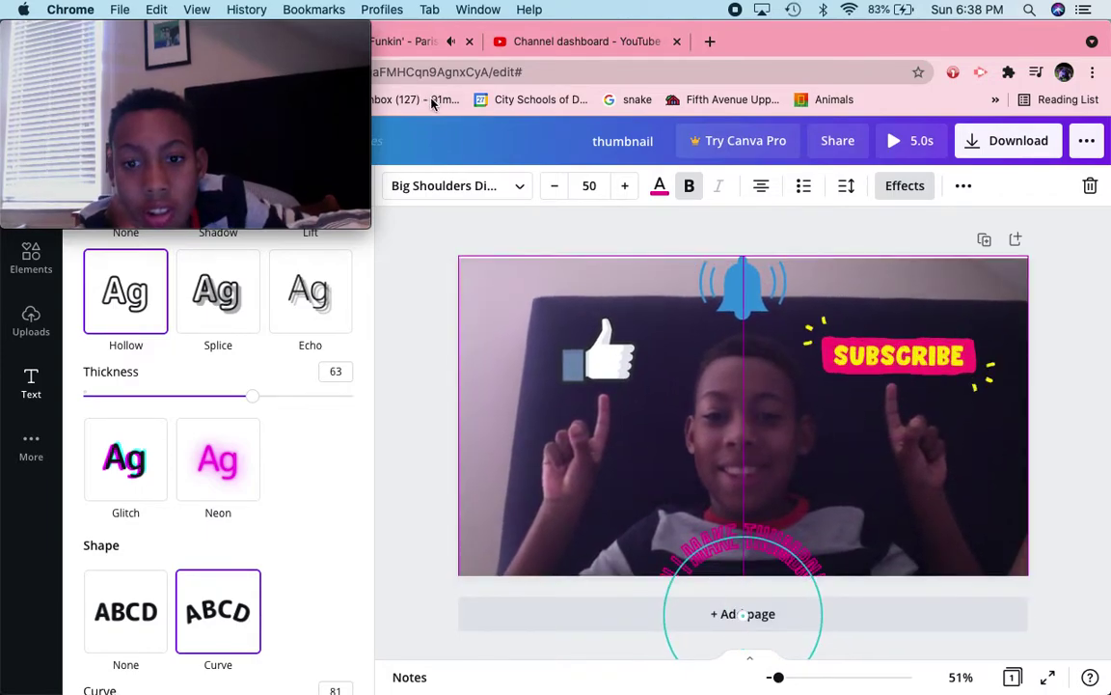
left_click(132, 645)
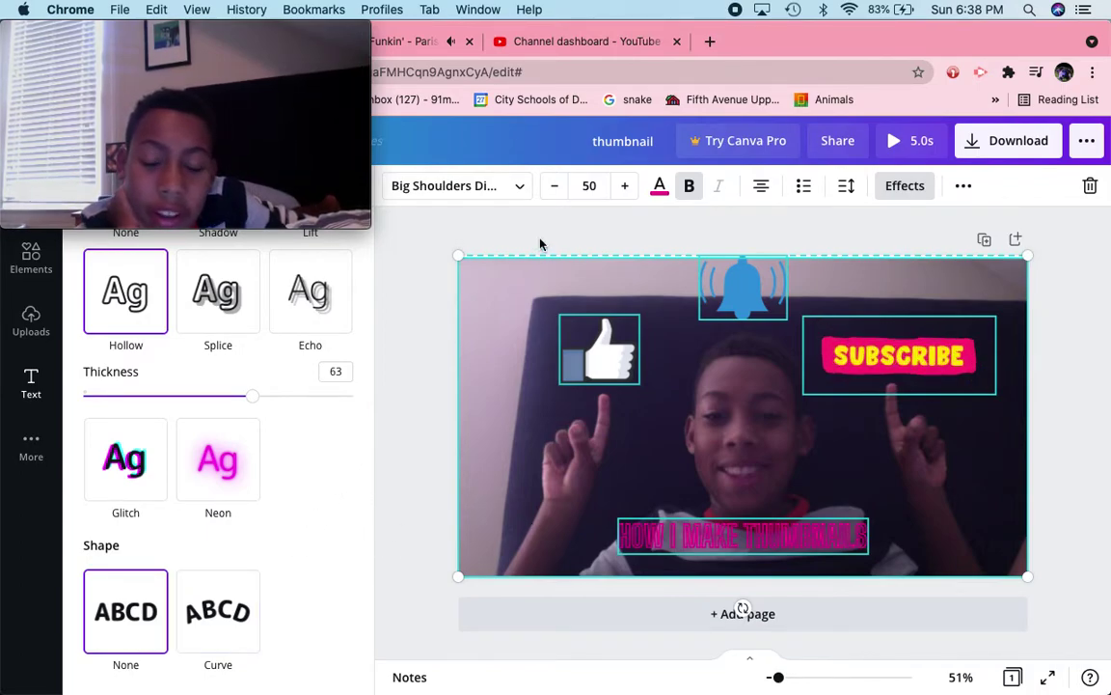
left_click(438, 350)
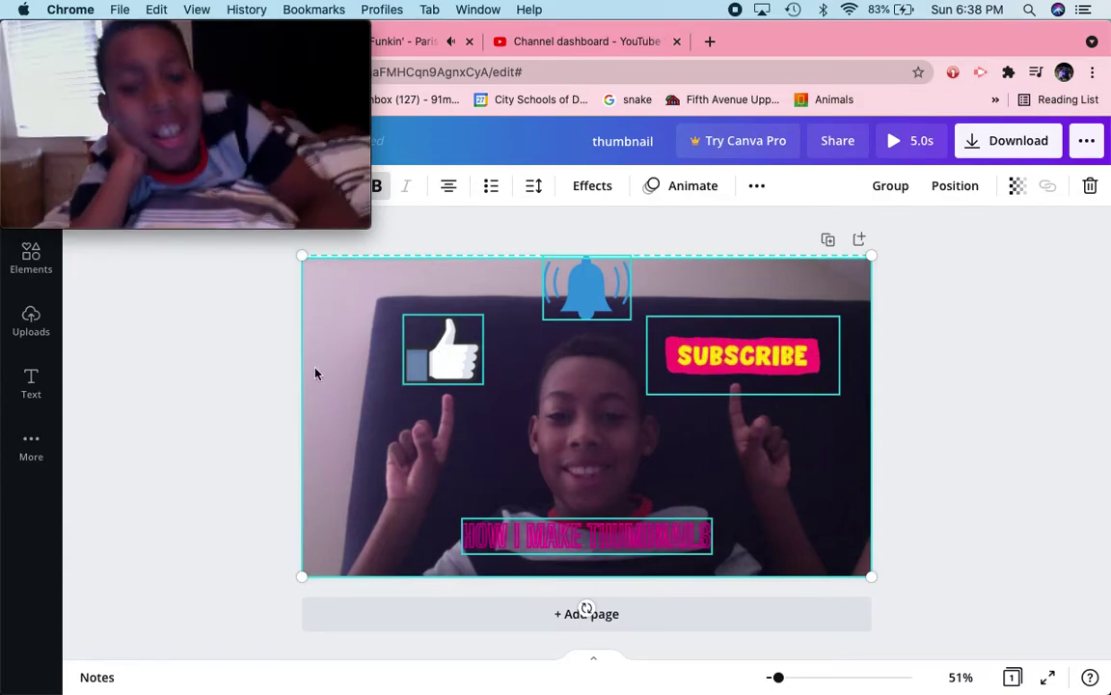
left_click(253, 413)
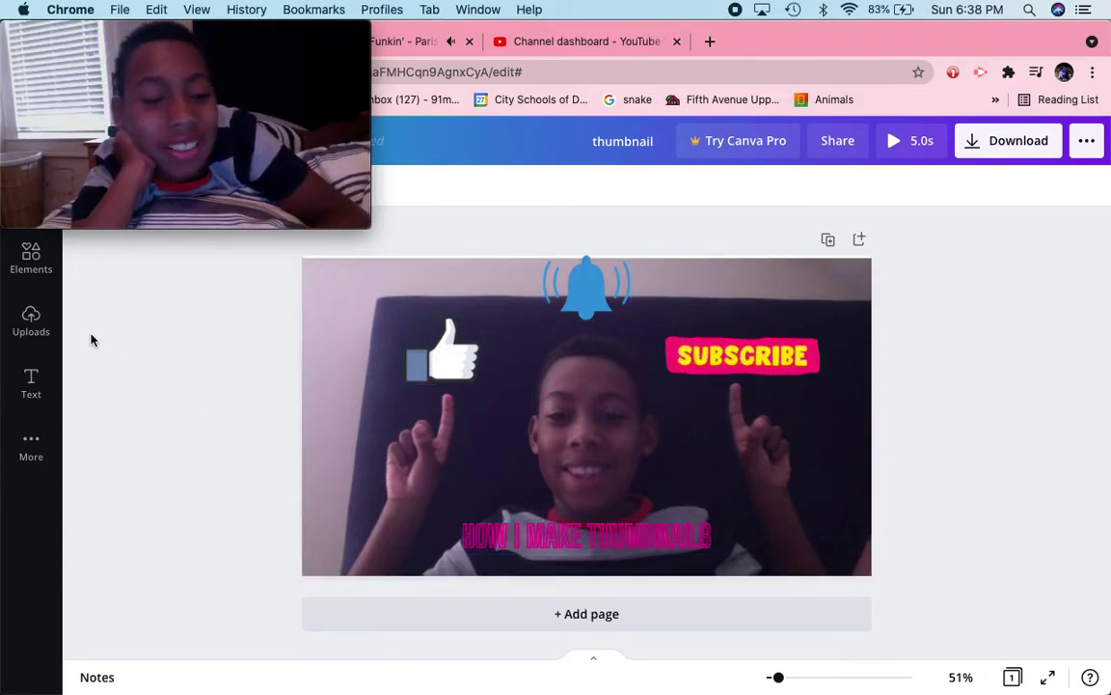
Step: Browse the elements library, move the webcam window off its search field, and search for "heart"
left_click(30, 256)
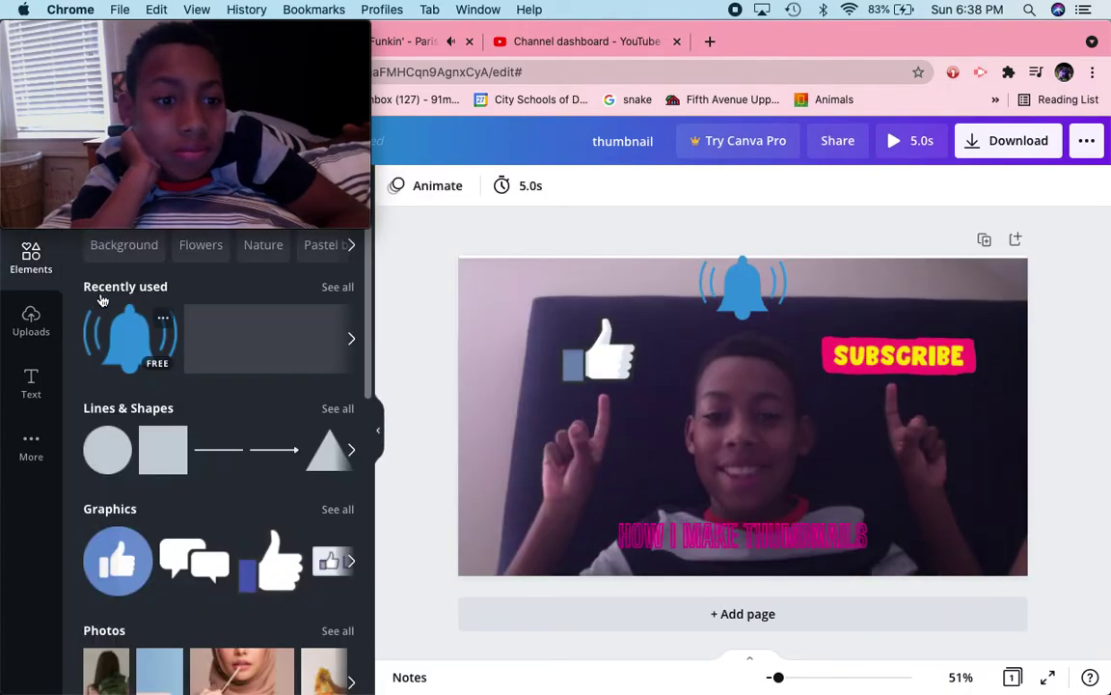
scroll(245, 425, "down", 5)
scroll(246, 426, "down", 4)
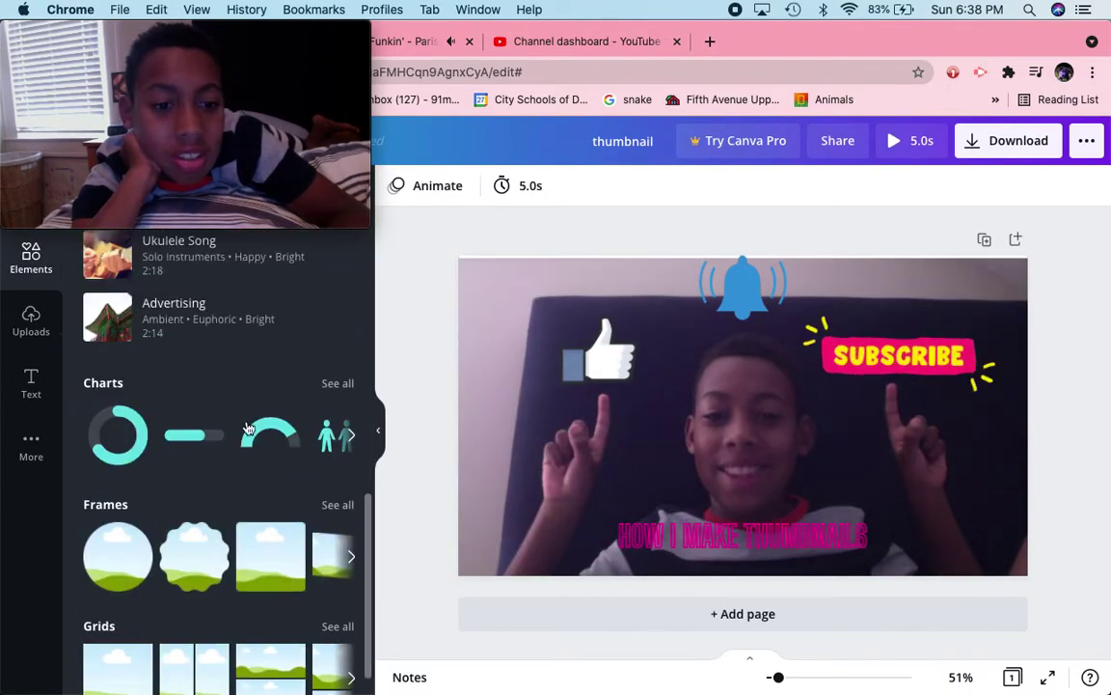
scroll(246, 425, "up", 10)
left_click_drag(192, 81, 516, 56)
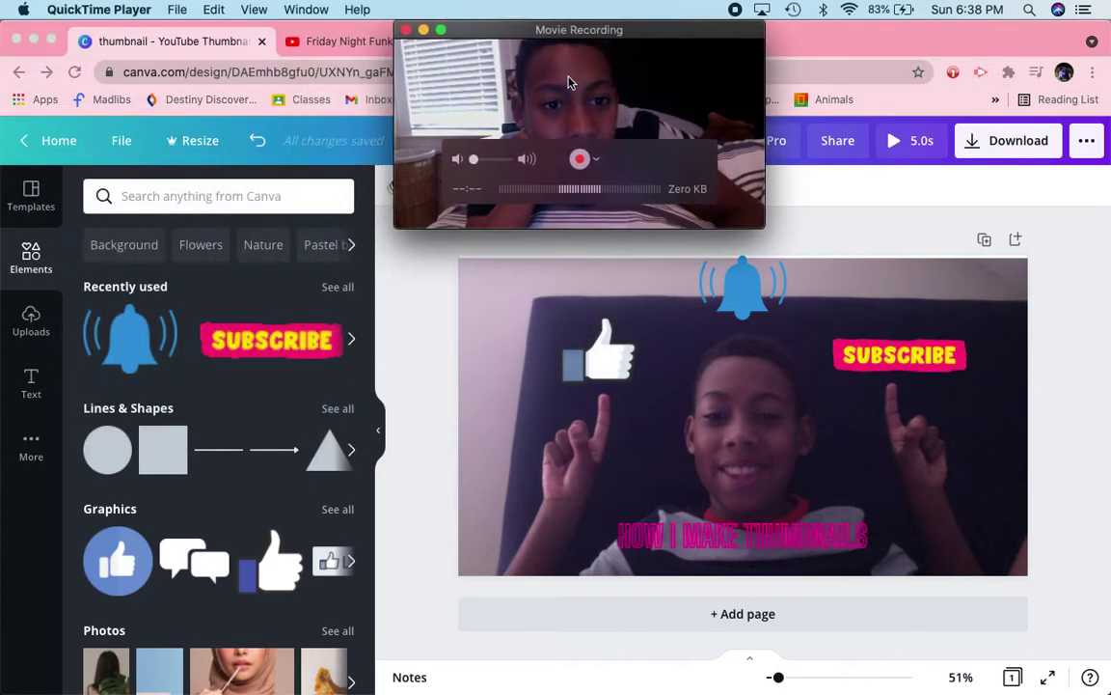
left_click(229, 213)
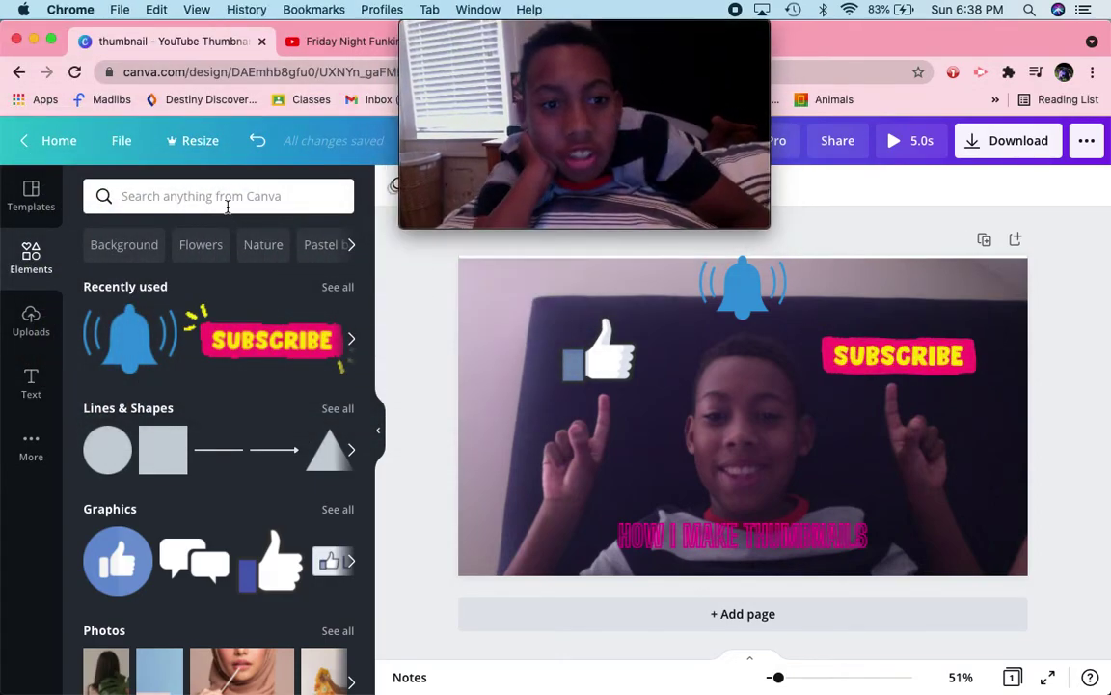
left_click(229, 203)
type("hear")
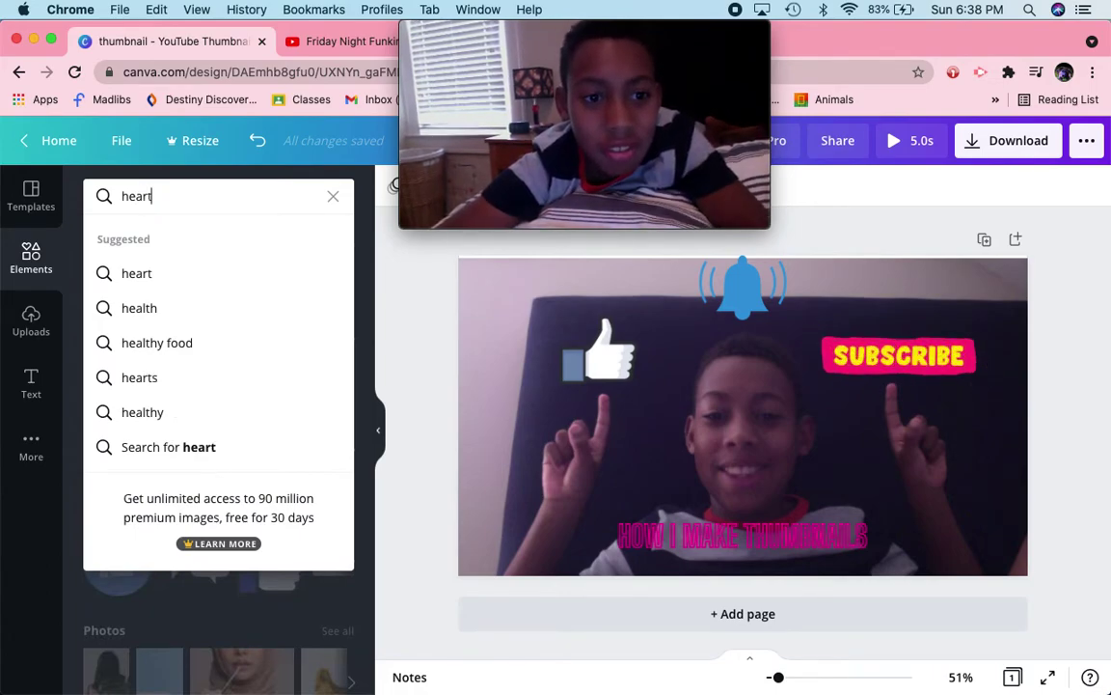
type("t")
key("Return")
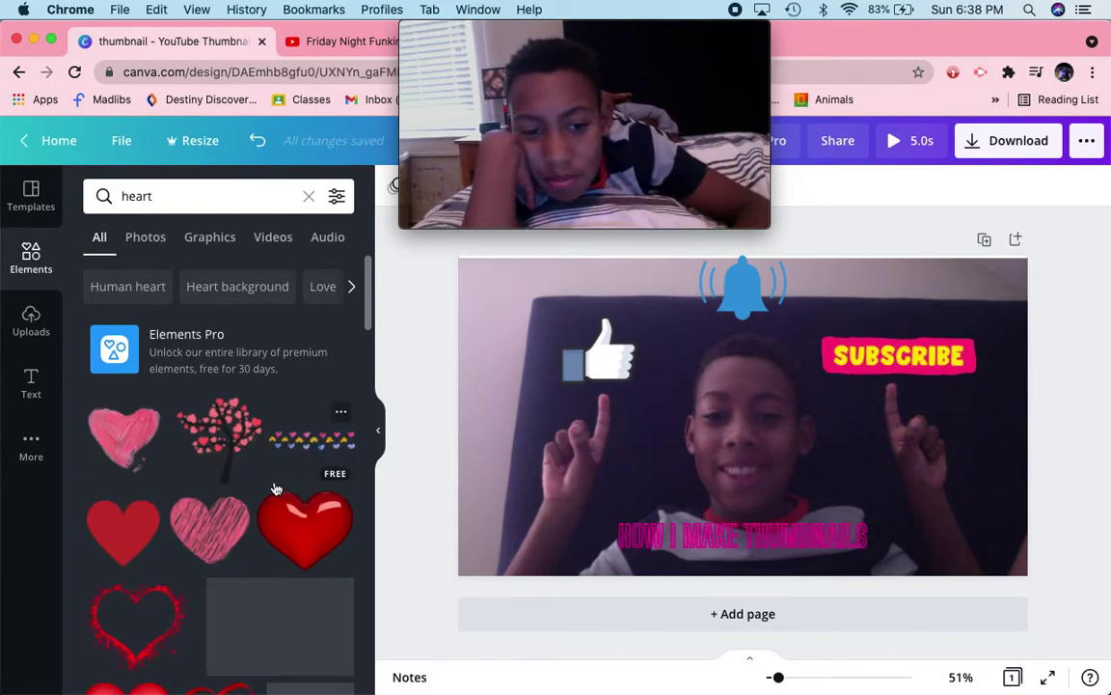
Step: Add the glossy red heart graphic to the design and shrink it to roughly the size of the bell
scroll(275, 489, "down", 3)
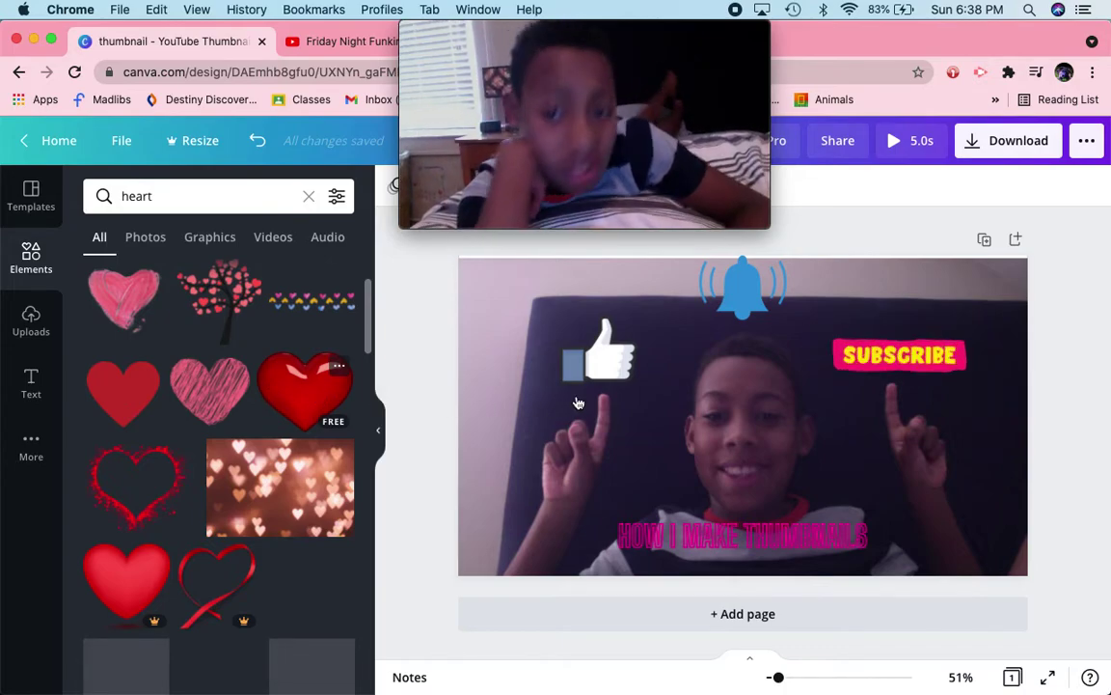
left_click(662, 457)
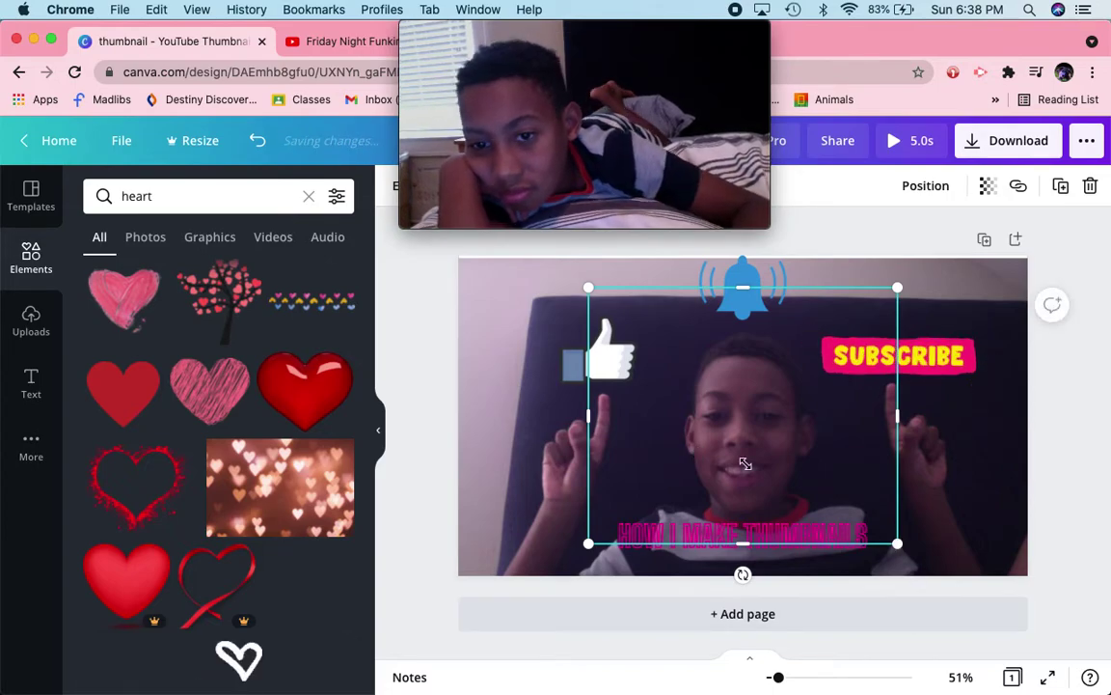
left_click_drag(680, 422, 648, 396)
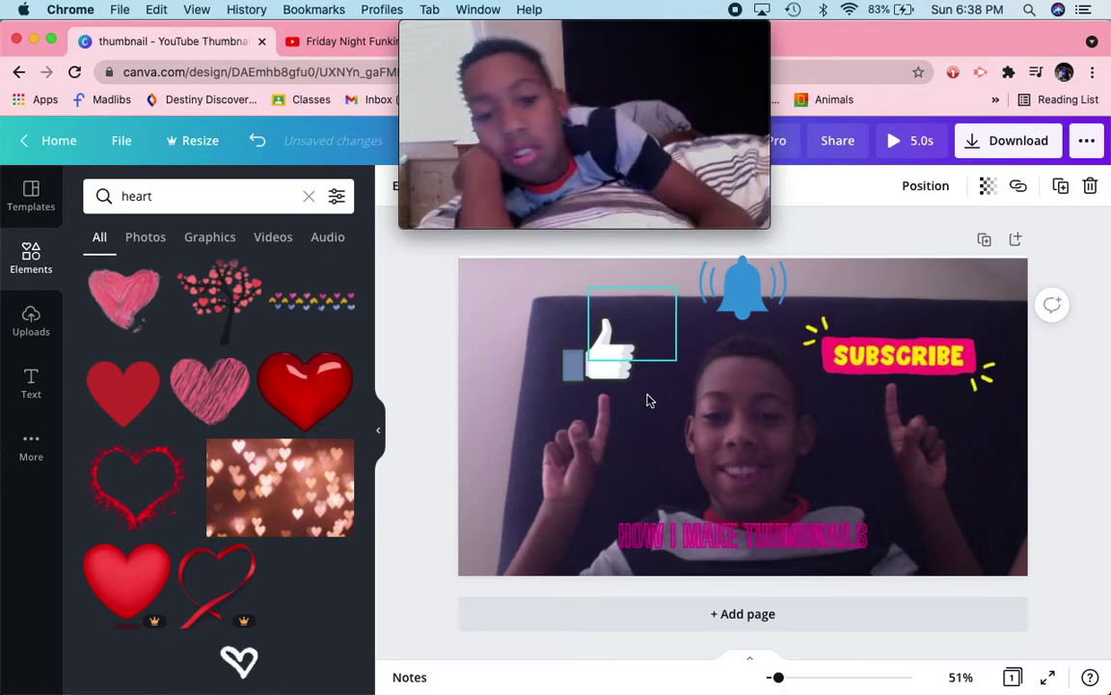
Step: Copy the red heart and paste three duplicates of it onto the page
key("super+c")
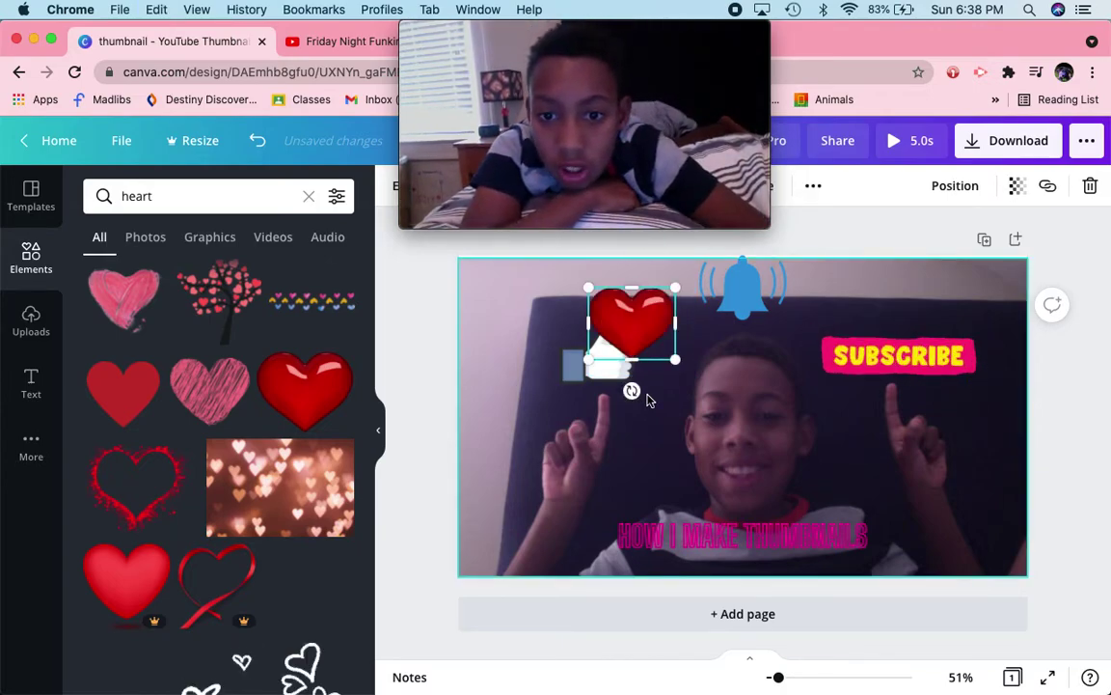
key("super+v")
key("super+v")
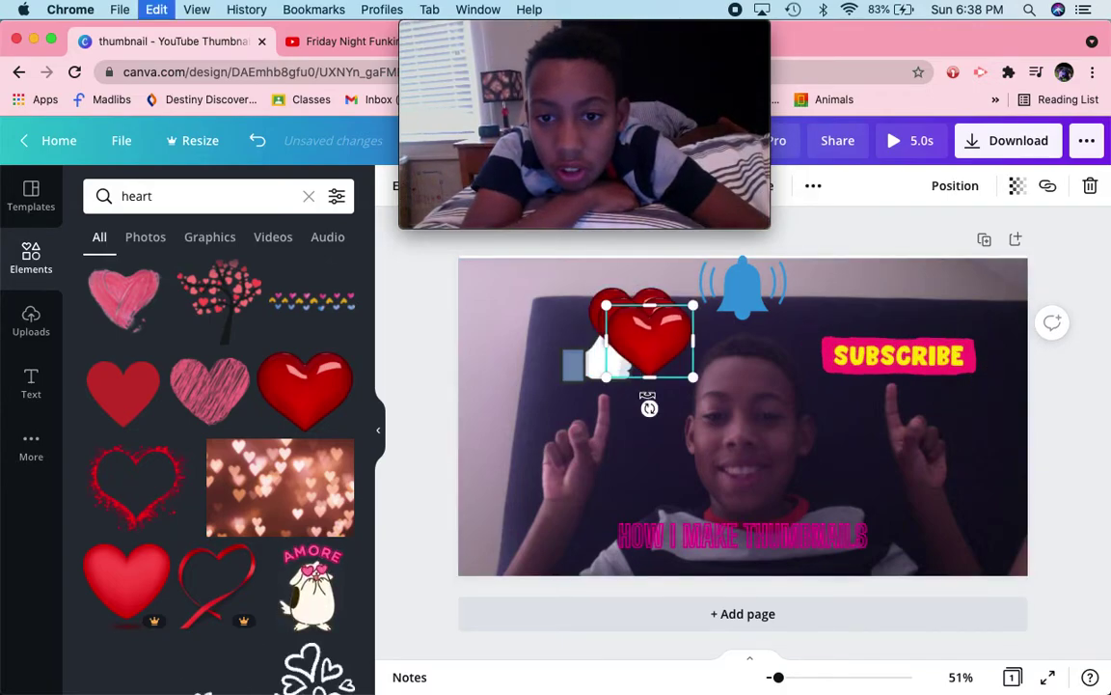
key("super+v")
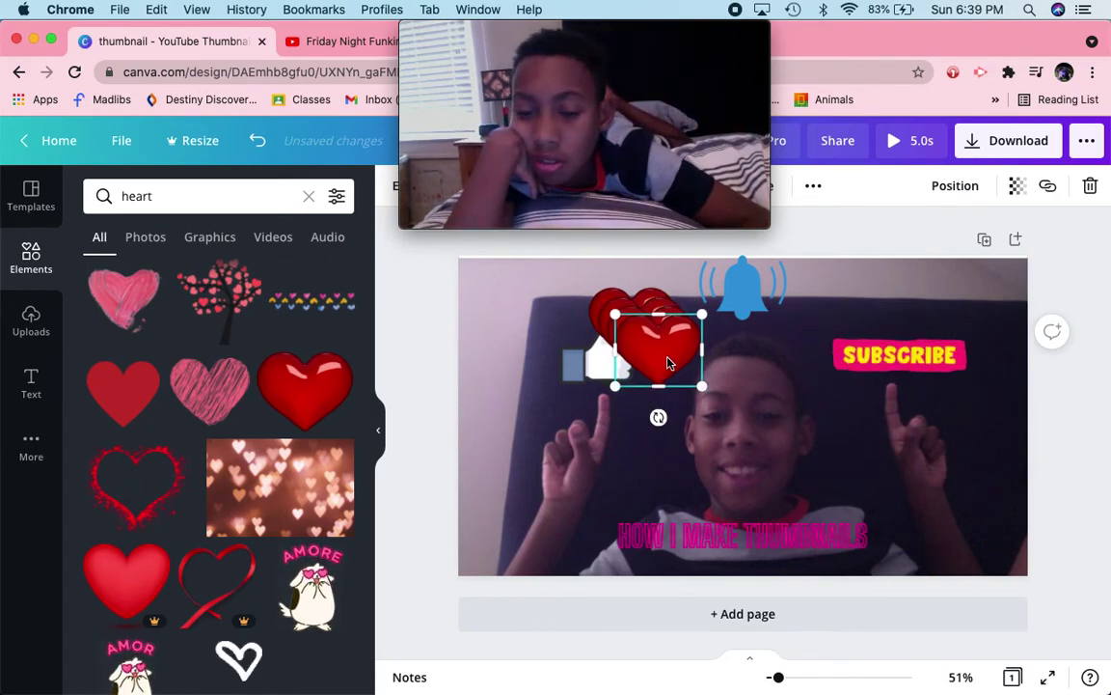
Step: Move the red hearts into a stack in the page's top-left corner
left_click_drag(658, 350, 517, 302)
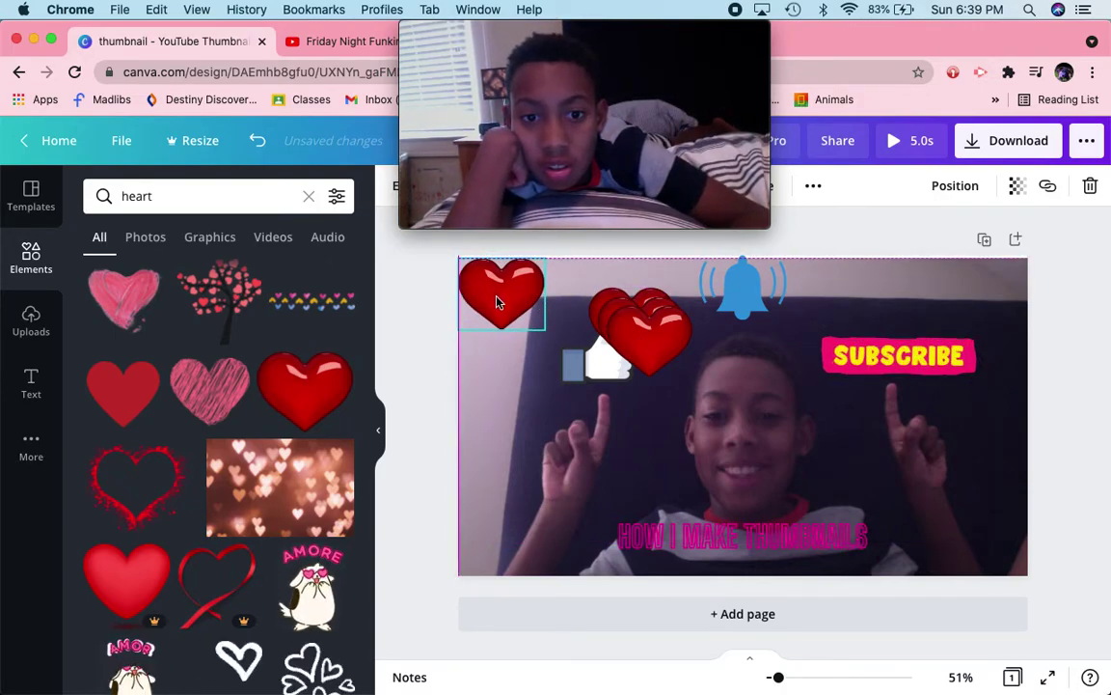
left_click_drag(496, 292, 498, 298)
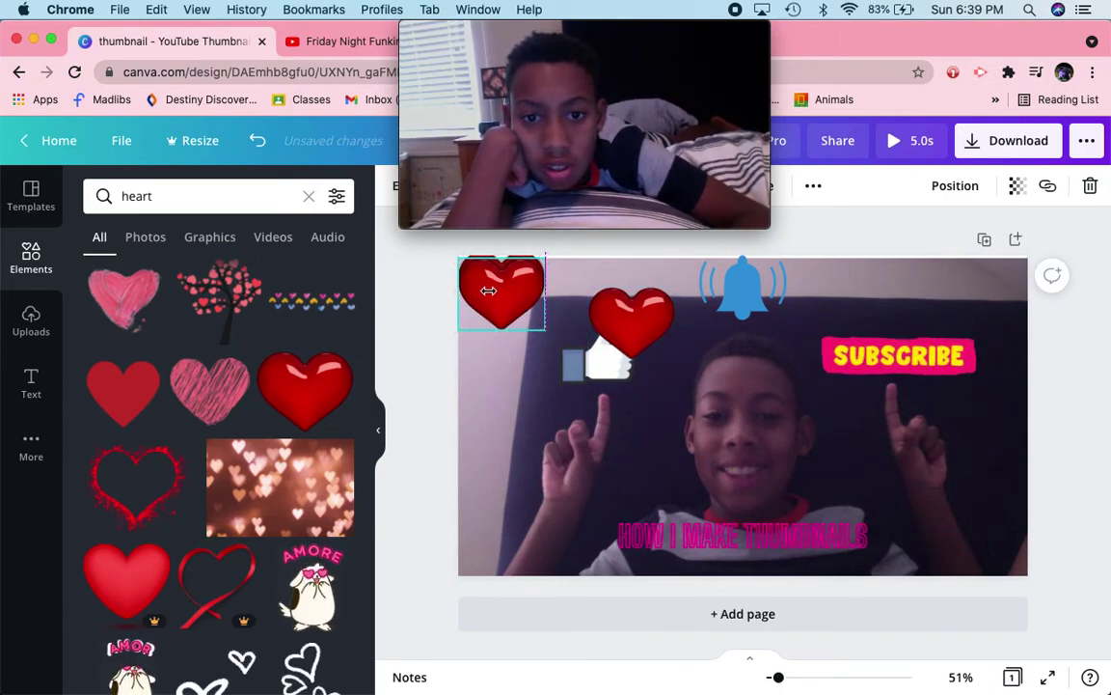
left_click_drag(491, 295, 492, 295)
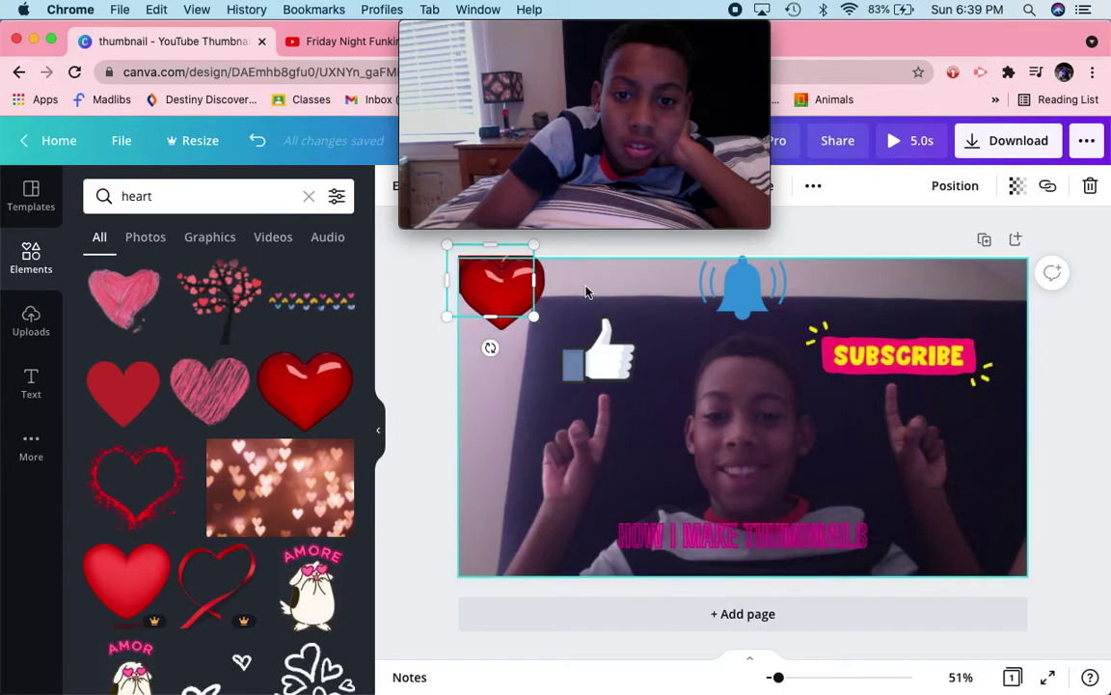
left_click(578, 241)
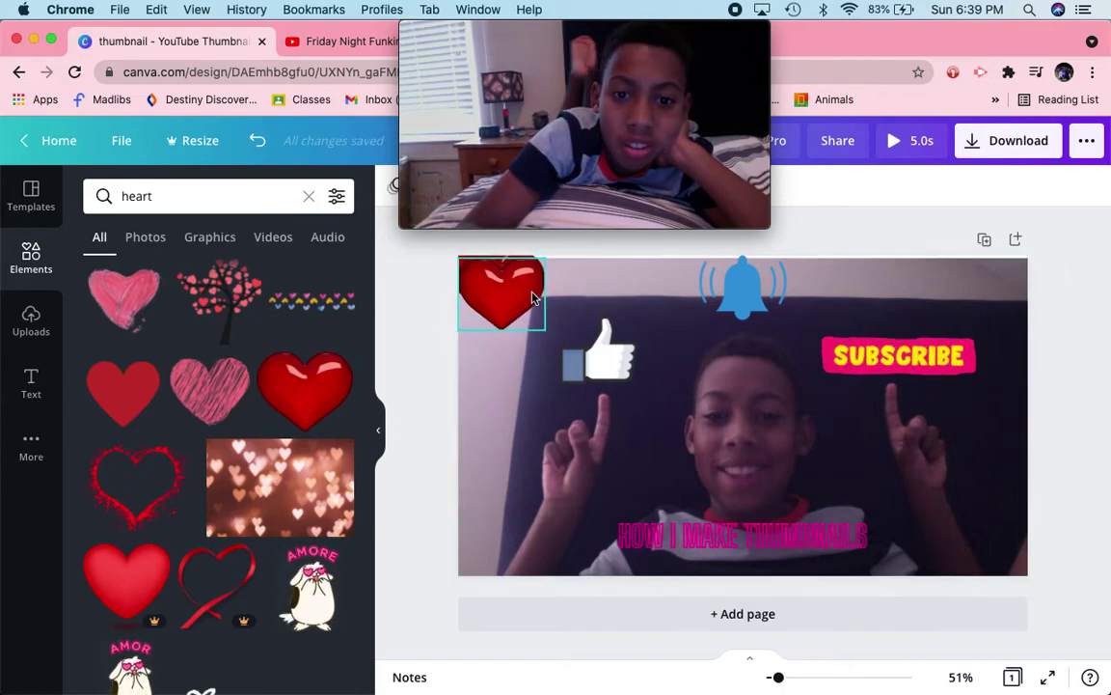
left_click(533, 294)
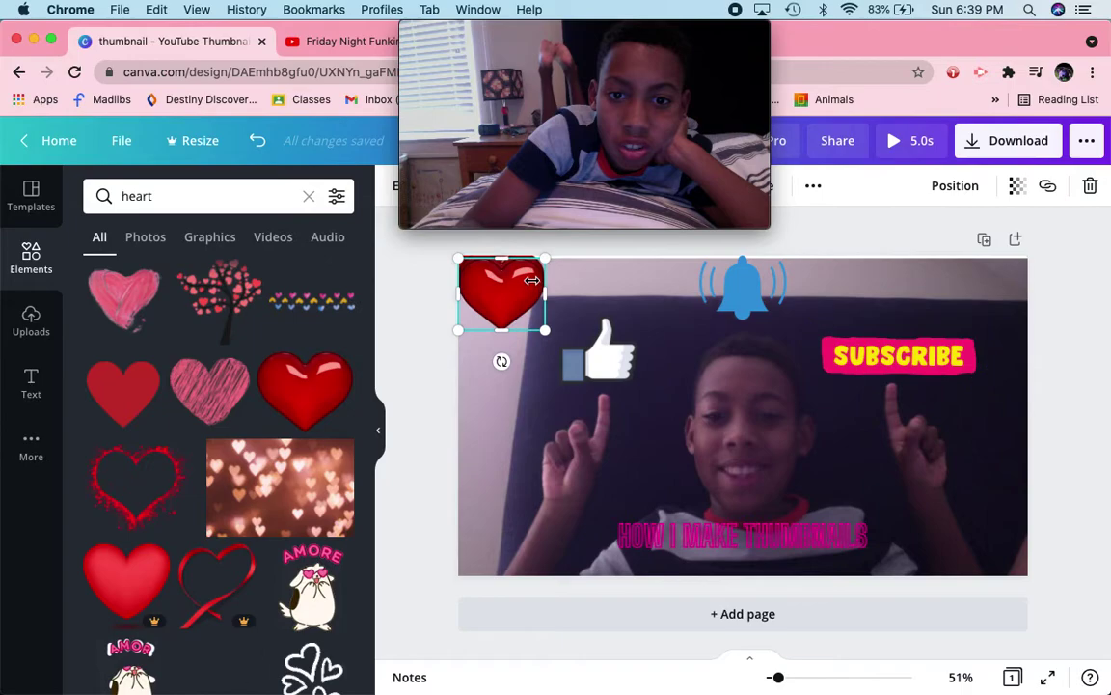
mouse_move(531, 279)
left_mouse_down()
mouse_move(529, 293)
mouse_move(524, 280)
left_mouse_up()
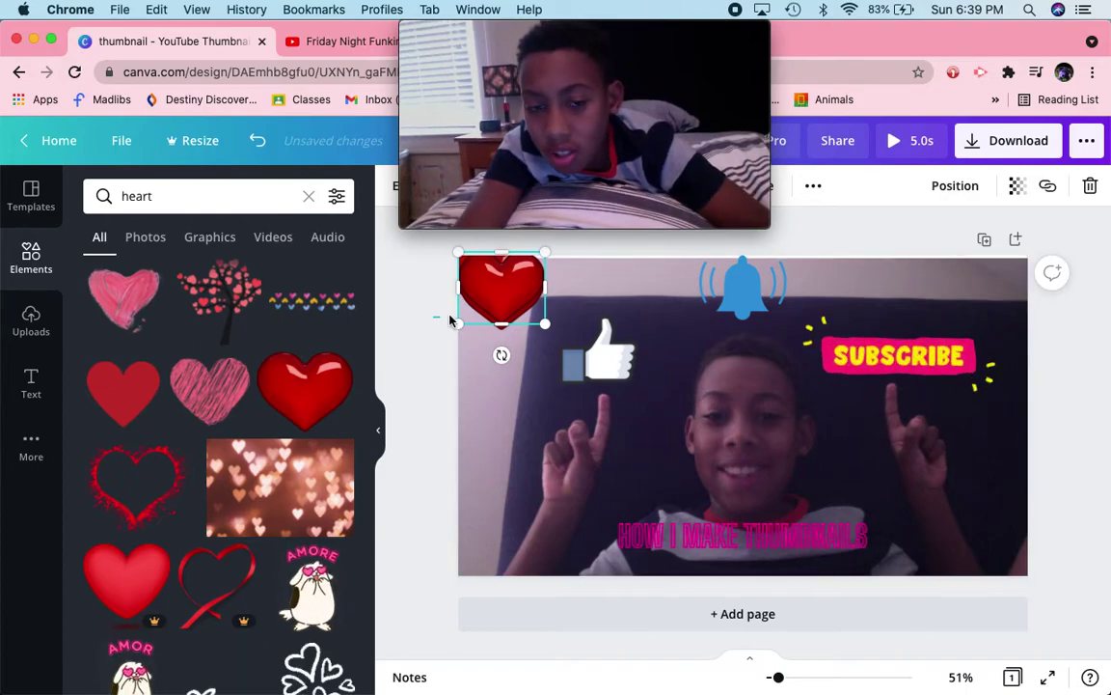
Step: Spread out the stacked hearts, placing one above the SUBSCRIBE graphic and one above the thumbs-up at the page's top edge
key("super+a")
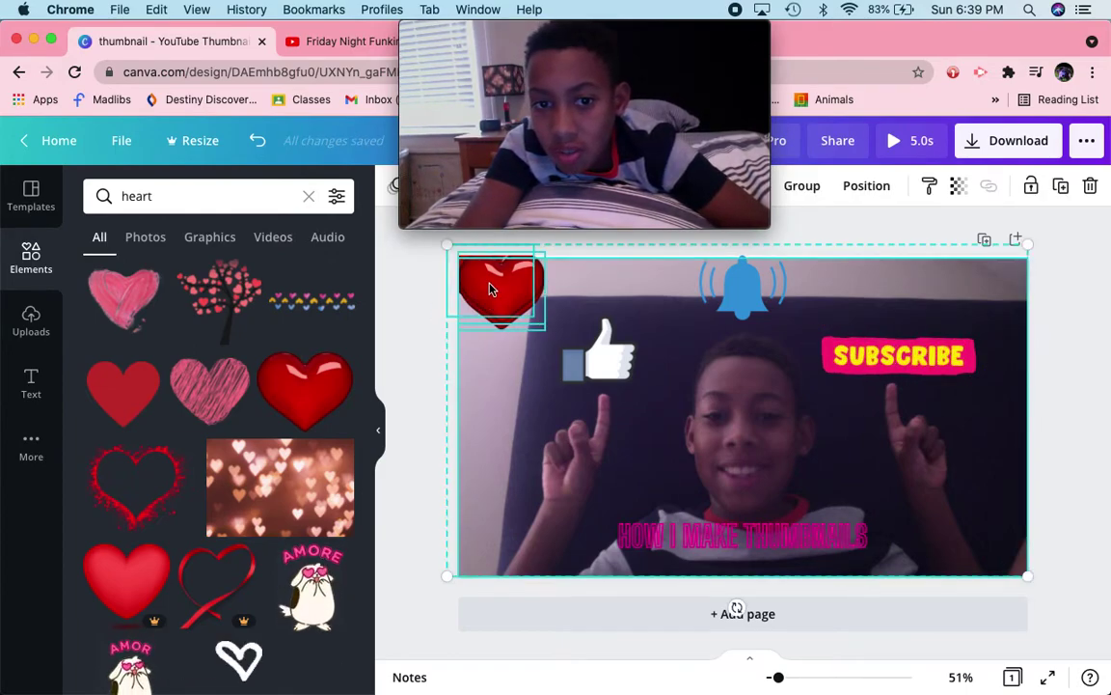
left_click(396, 340)
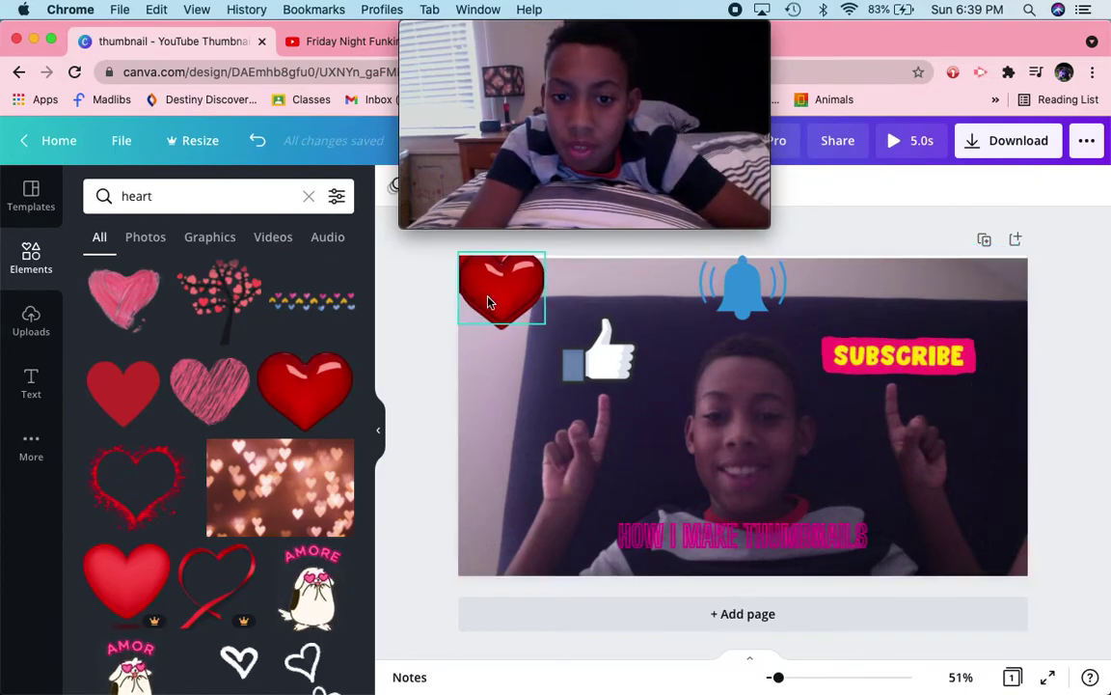
left_click(496, 301)
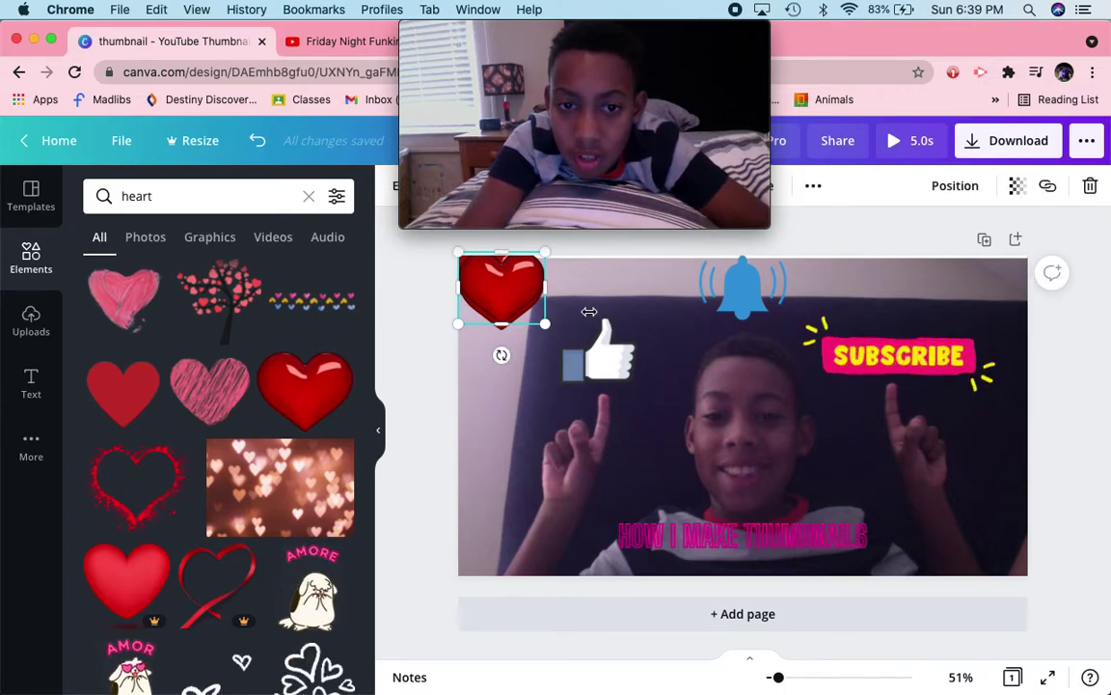
key("super+v")
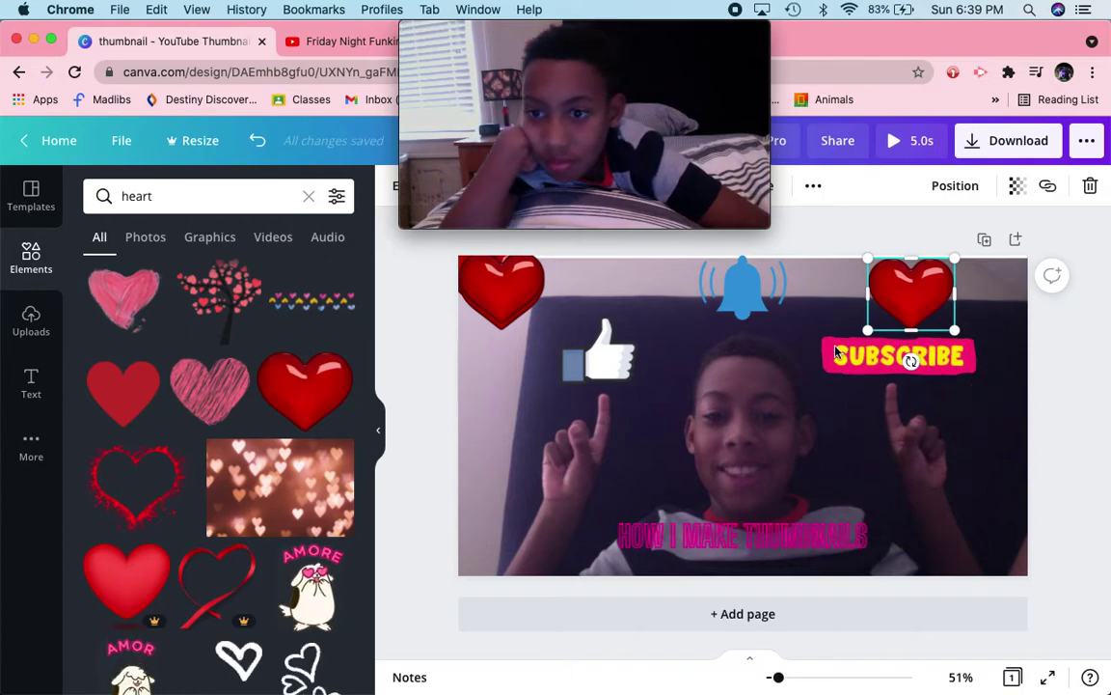
left_click(513, 289)
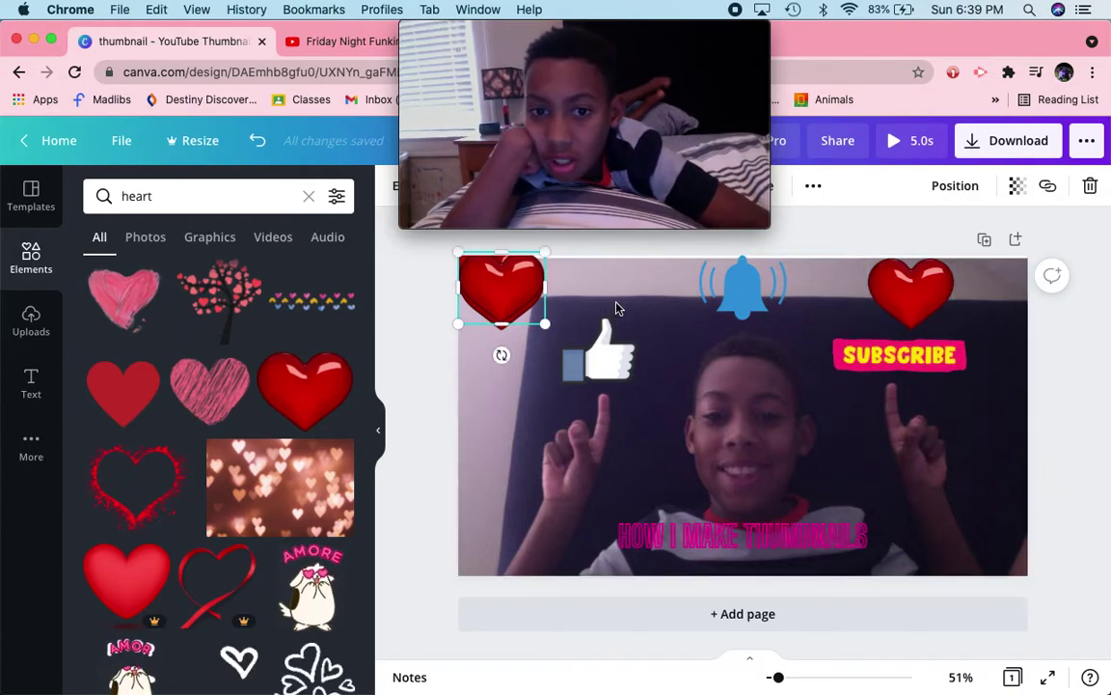
key("super+v")
mouse_move(617, 304)
left_mouse_down()
mouse_move(616, 294)
mouse_move(575, 292)
mouse_move(600, 304)
left_mouse_up()
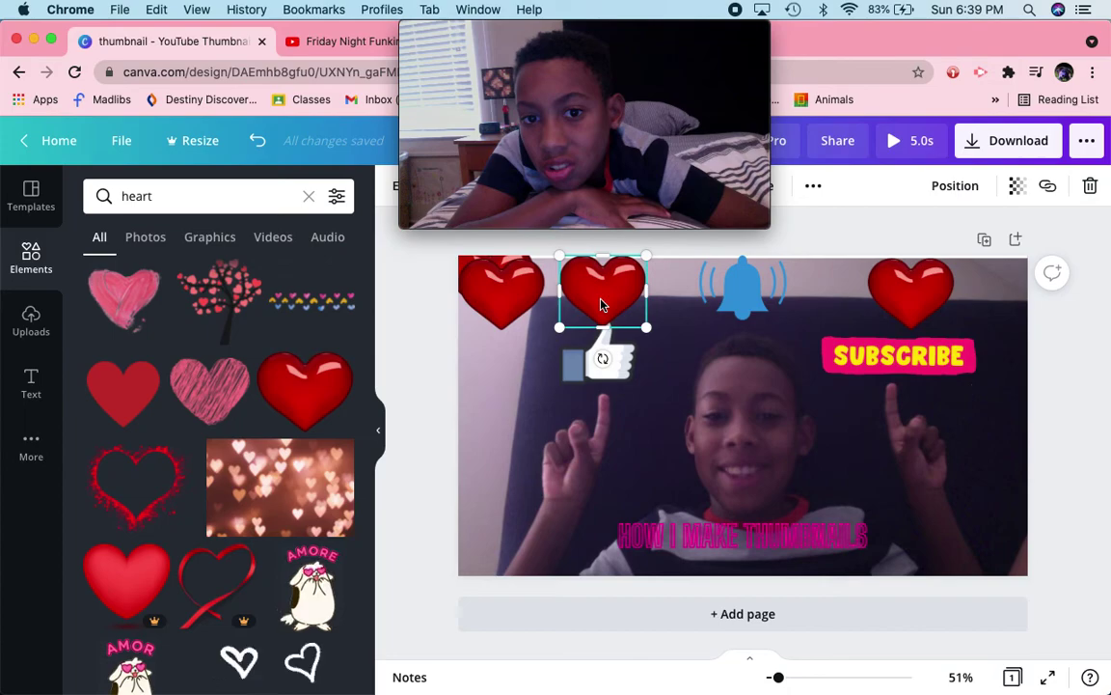
mouse_move(600, 305)
left_mouse_down()
mouse_move(600, 321)
mouse_move(600, 301)
left_mouse_up()
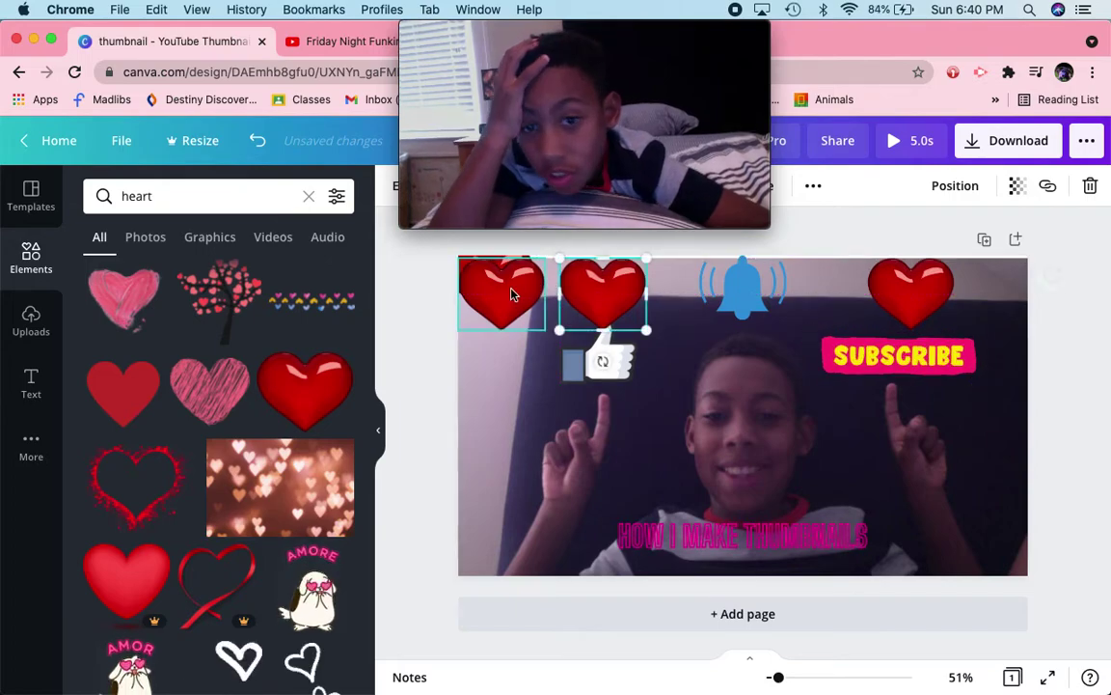
Step: Move another stacked heart over the bell at the page's top centre and snap the remaining one into the top-left corner
left_click_drag(510, 291, 692, 401)
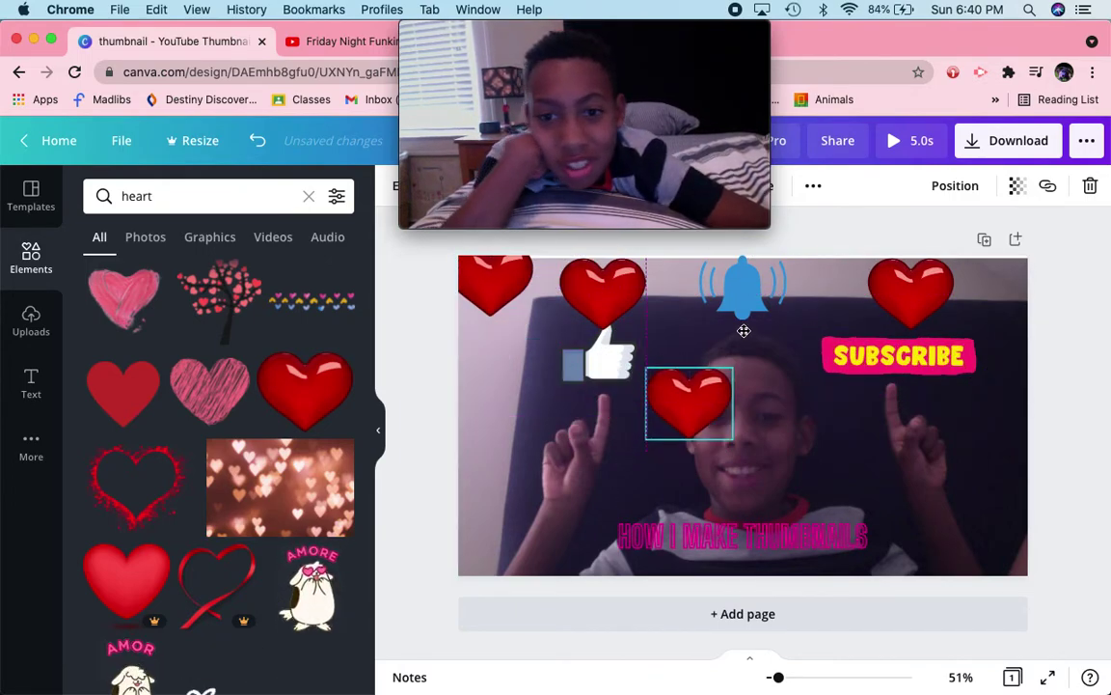
left_click_drag(744, 330, 746, 285)
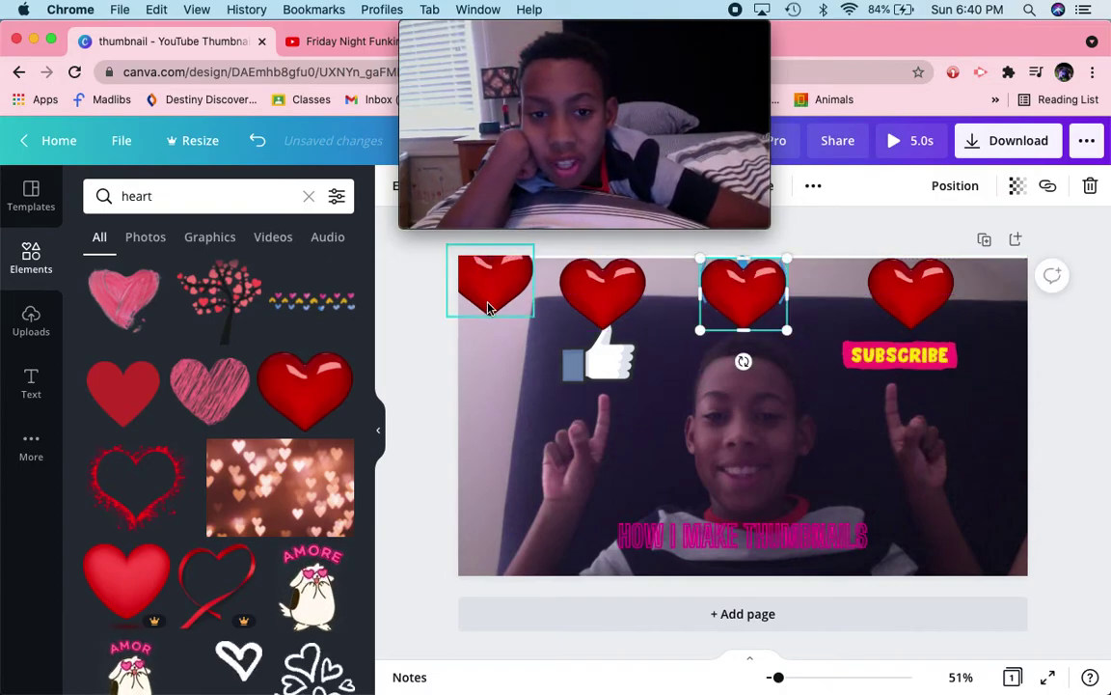
mouse_move(493, 309)
left_mouse_down()
mouse_move(494, 298)
mouse_move(496, 307)
left_mouse_up()
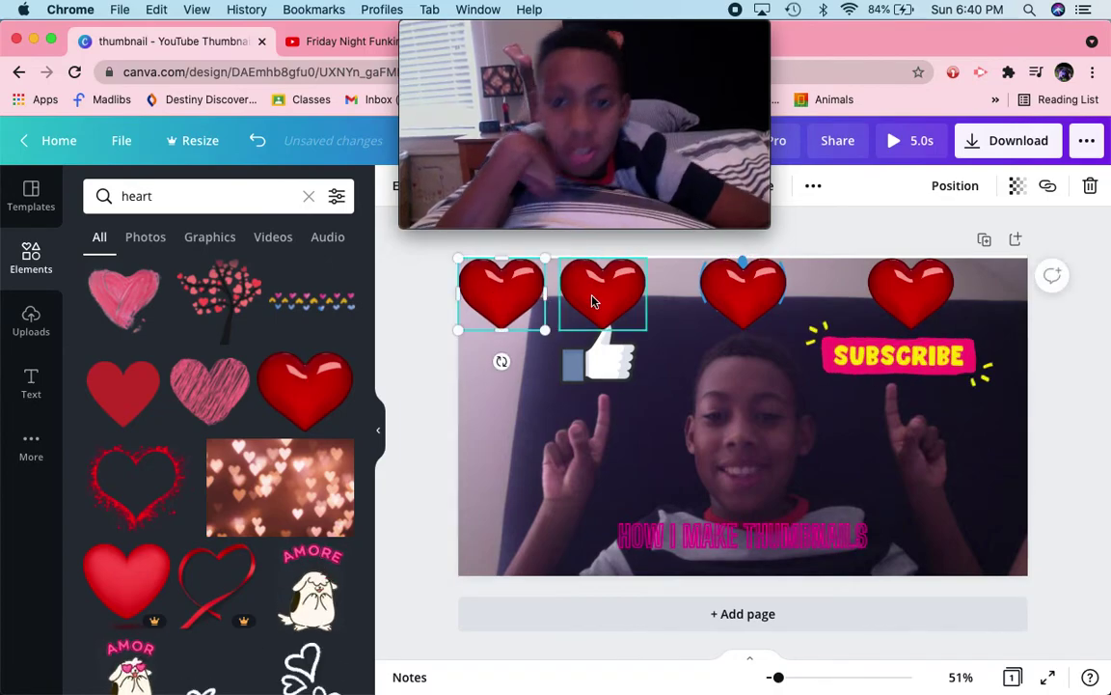
Step: Align the heart above the thumbs-up to the bottom and left of the page
left_click(591, 298)
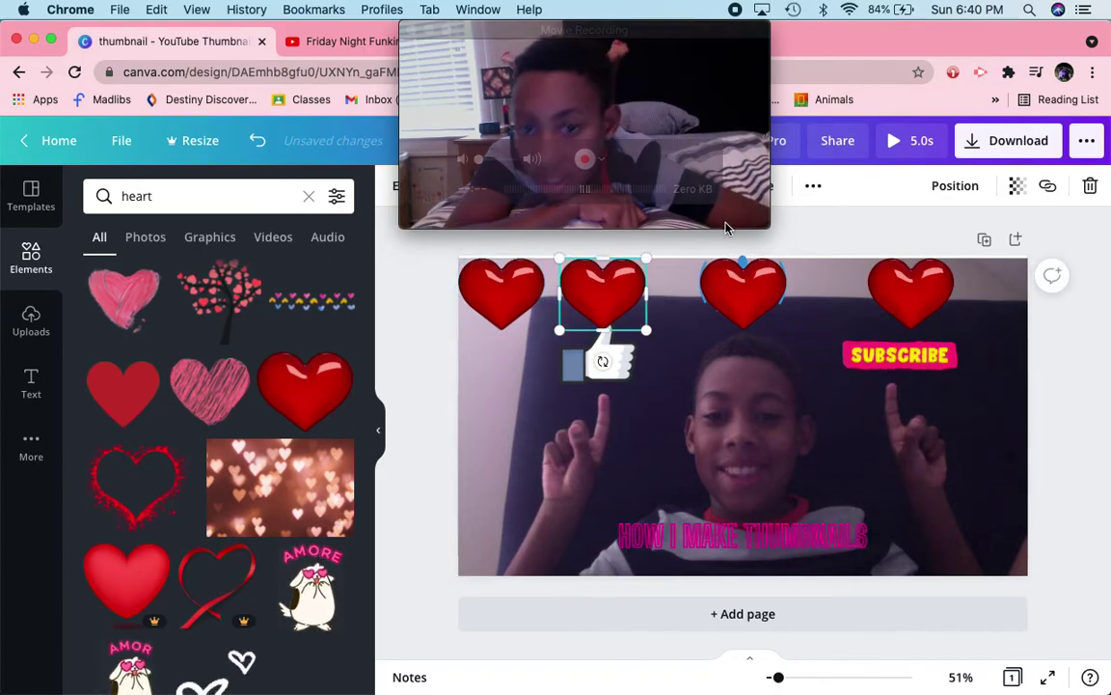
left_click(955, 185)
left_click(745, 384)
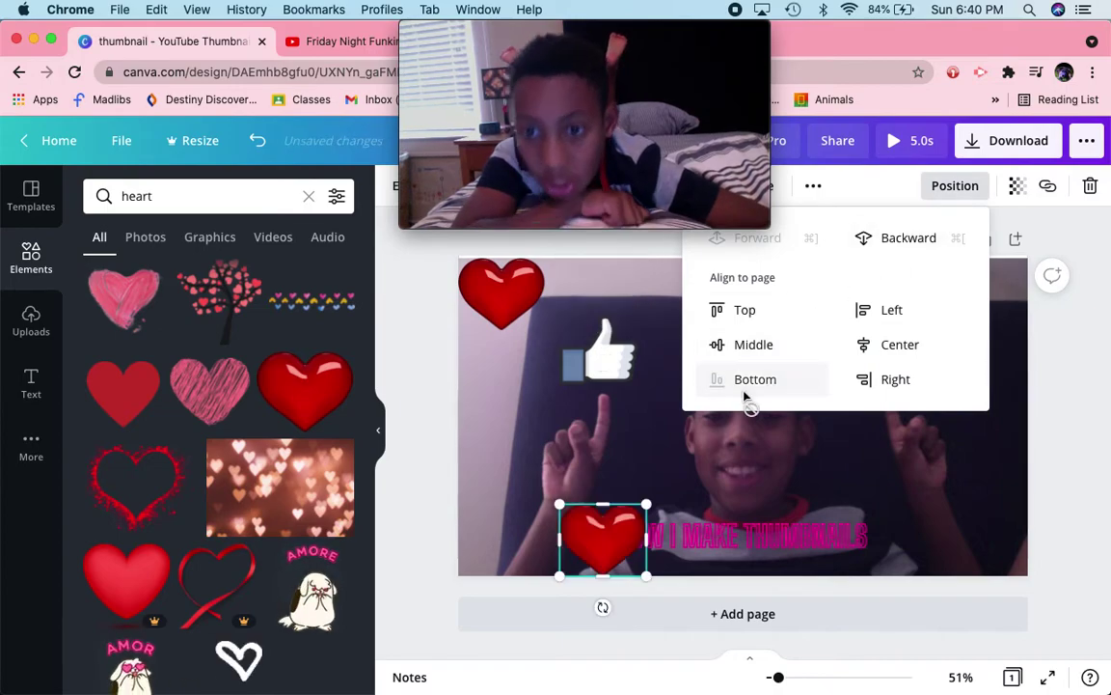
left_click(868, 311)
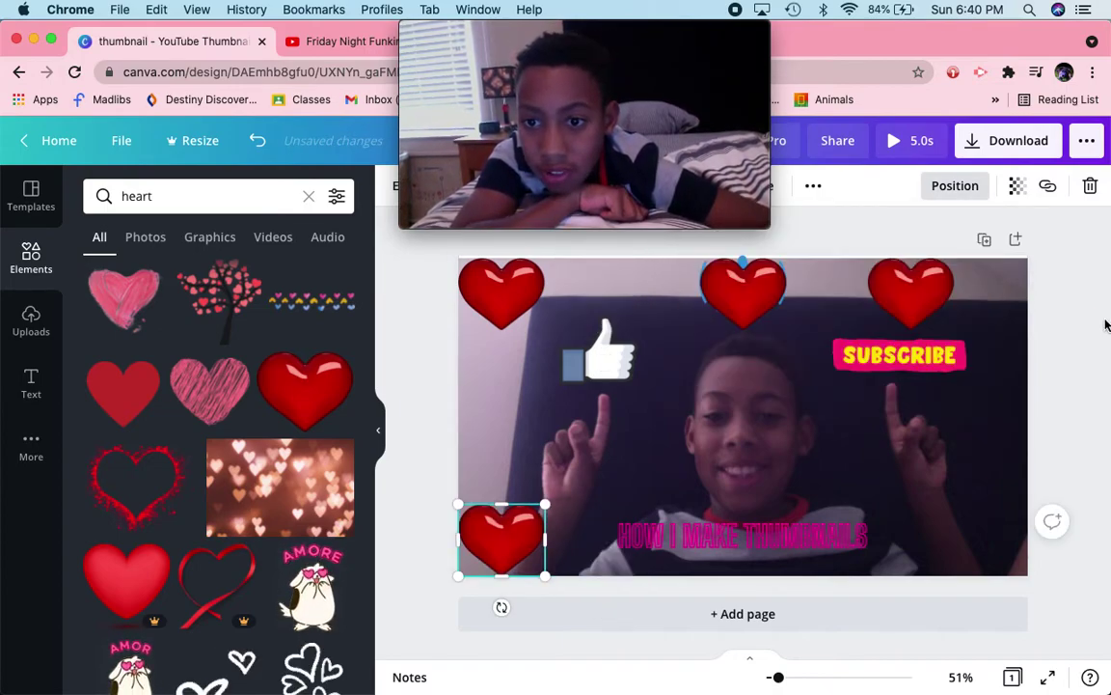
Step: Align the heart above the SUBSCRIBE graphic to the bottom and right of the page
left_click(916, 297)
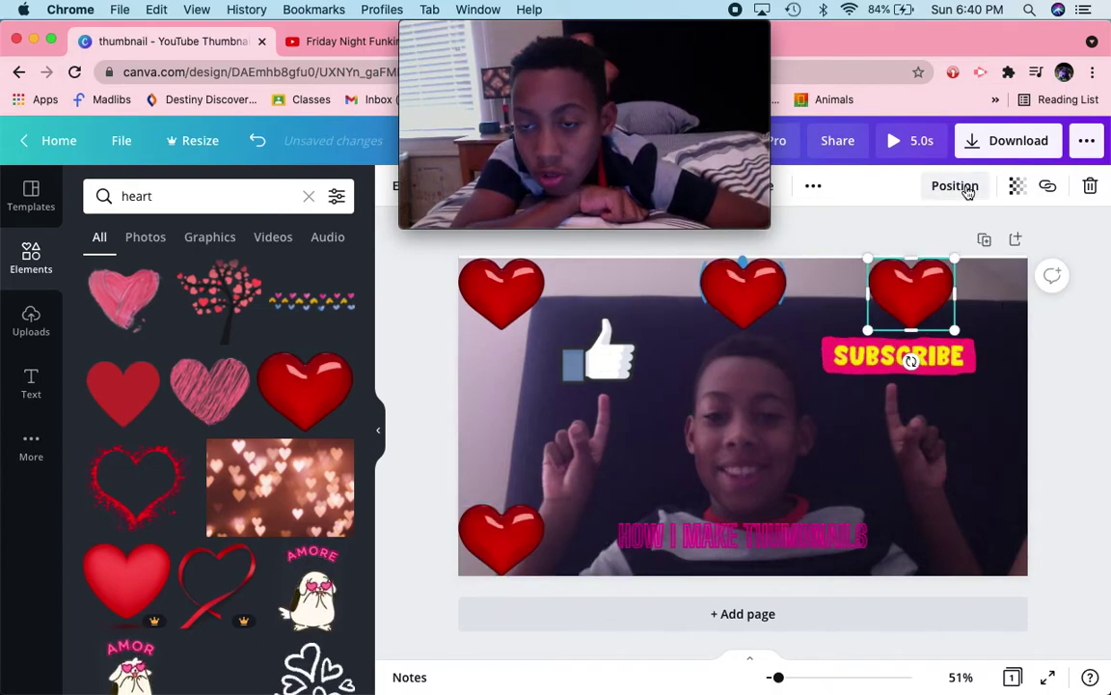
left_click(964, 187)
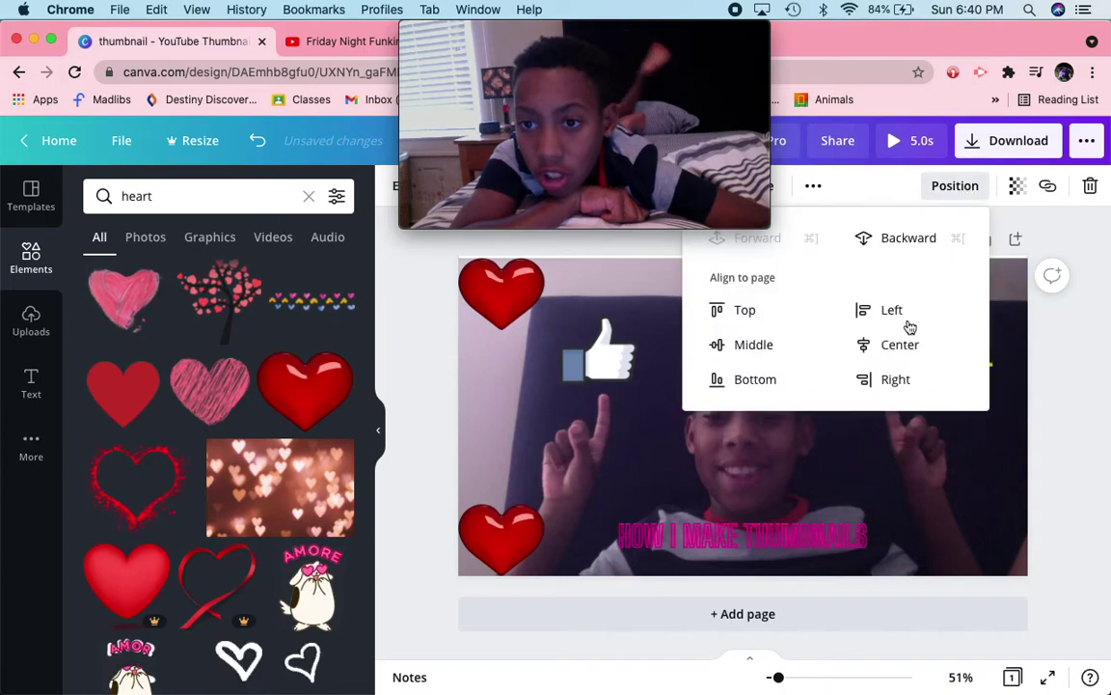
left_click(778, 382)
left_click(856, 382)
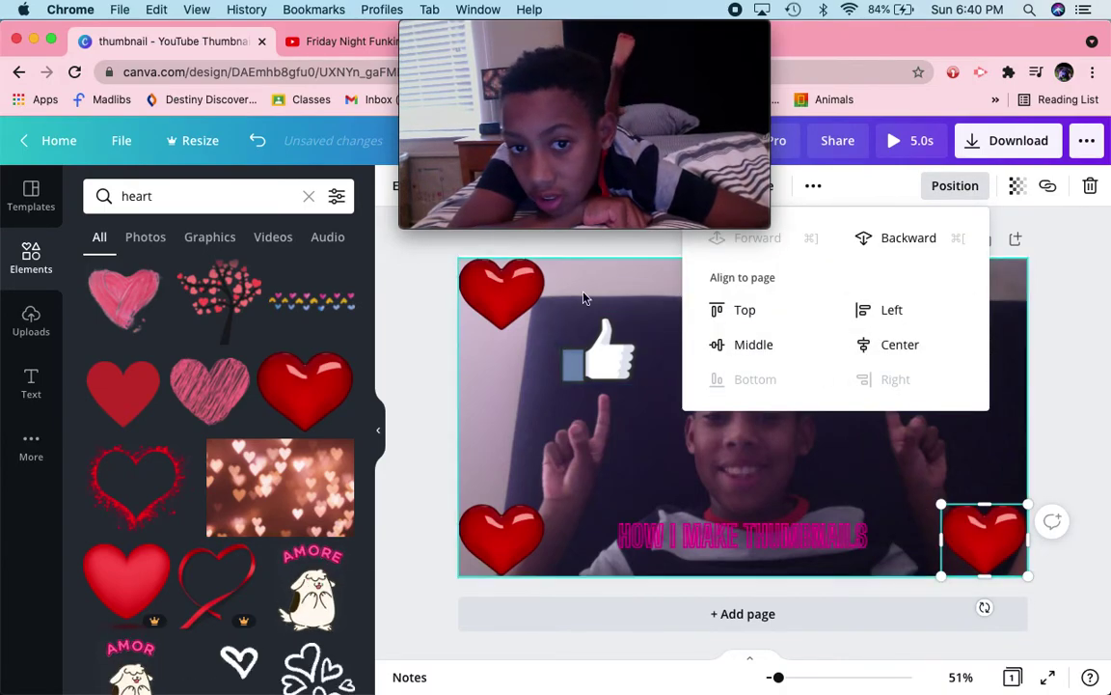
key("Escape")
Step: Align the heart covering the bell to the top and right of the page
left_click(743, 289)
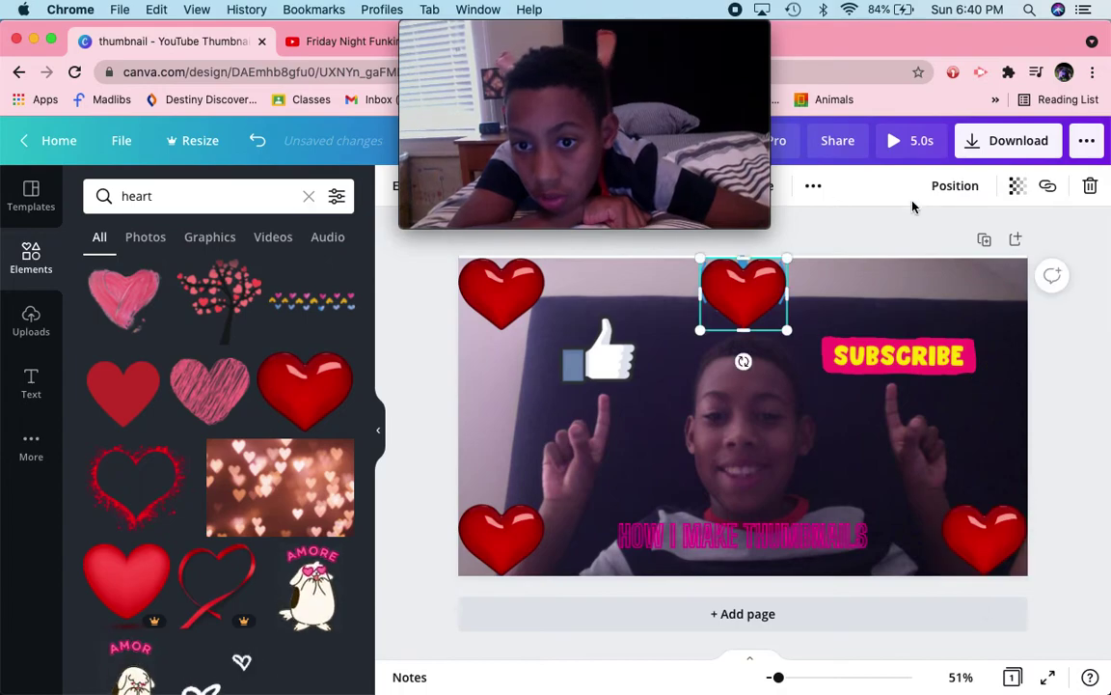
left_click(955, 186)
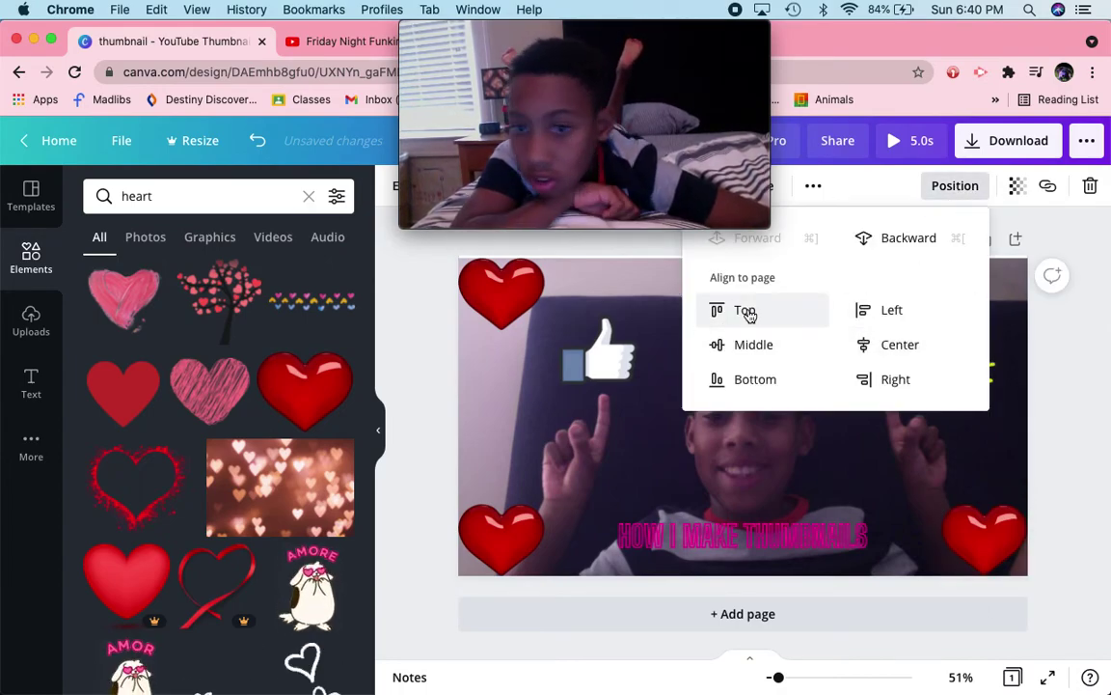
left_click(1090, 381)
Step: Align the heart in the upper-left corner to the top of the page
left_click(510, 322)
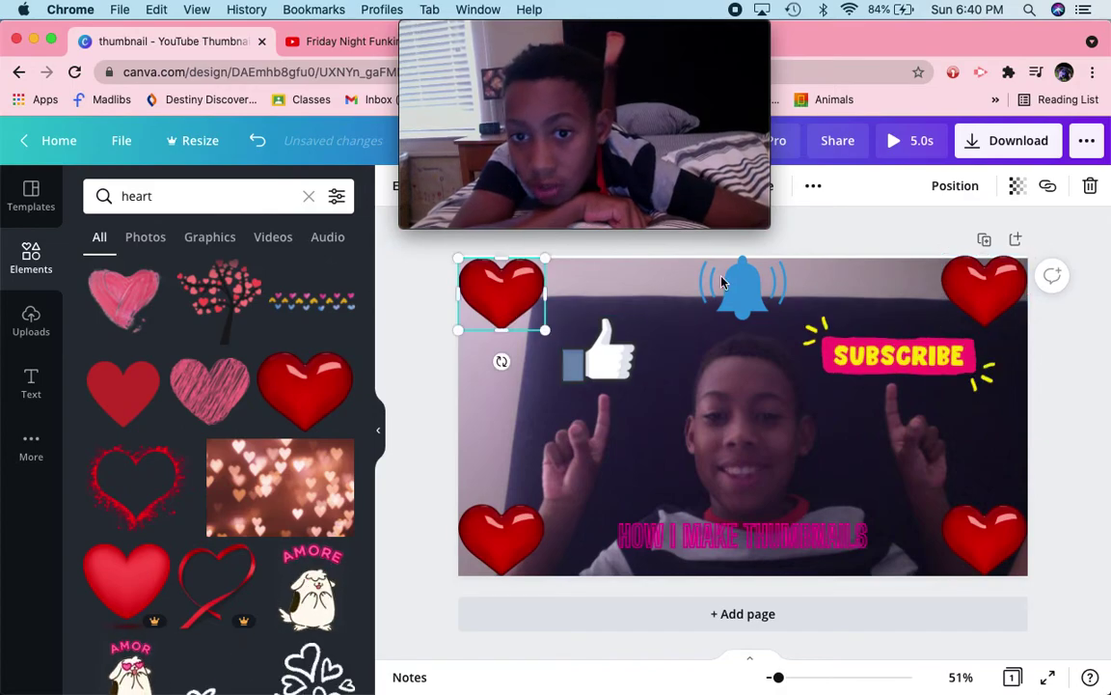
left_click(954, 187)
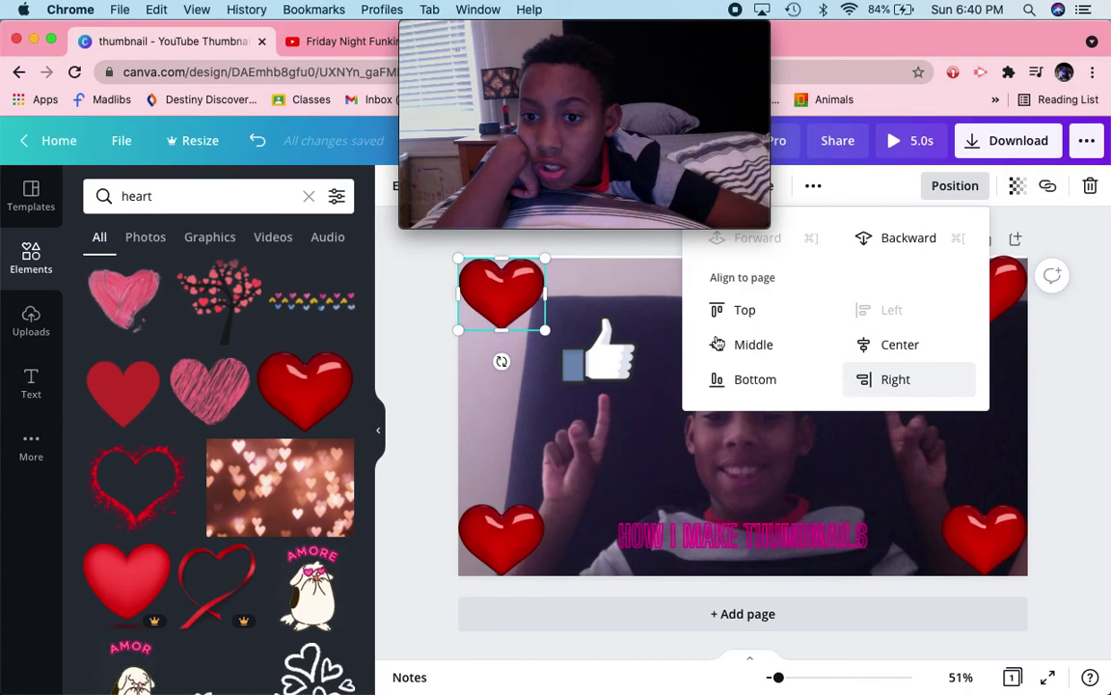
left_click(726, 310)
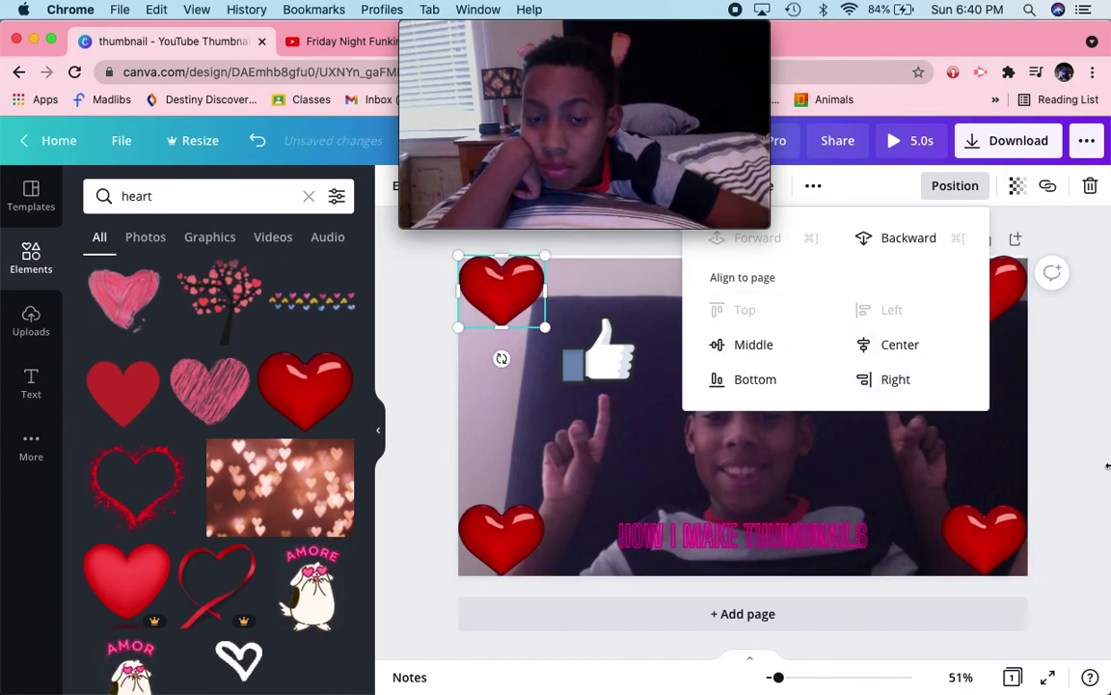
Step: Extend the background photo slightly upward to cover the page's top edge, and deselect it
left_click(833, 298)
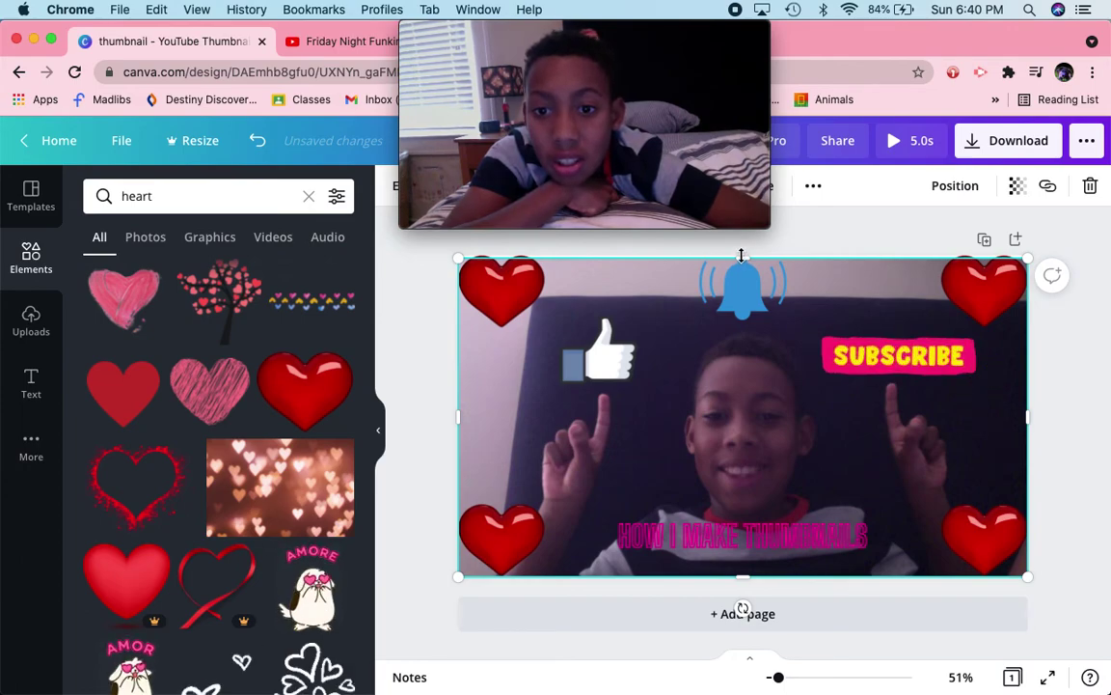
left_click_drag(742, 254, 741, 257)
key("Escape")
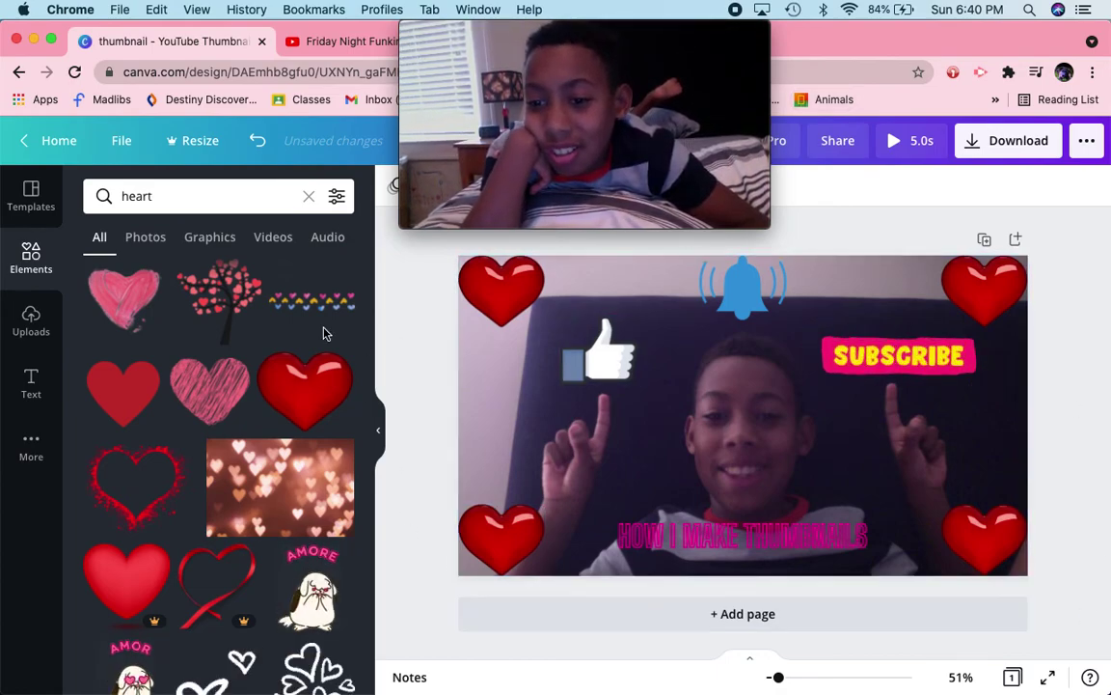
mouse_move(386, 691)
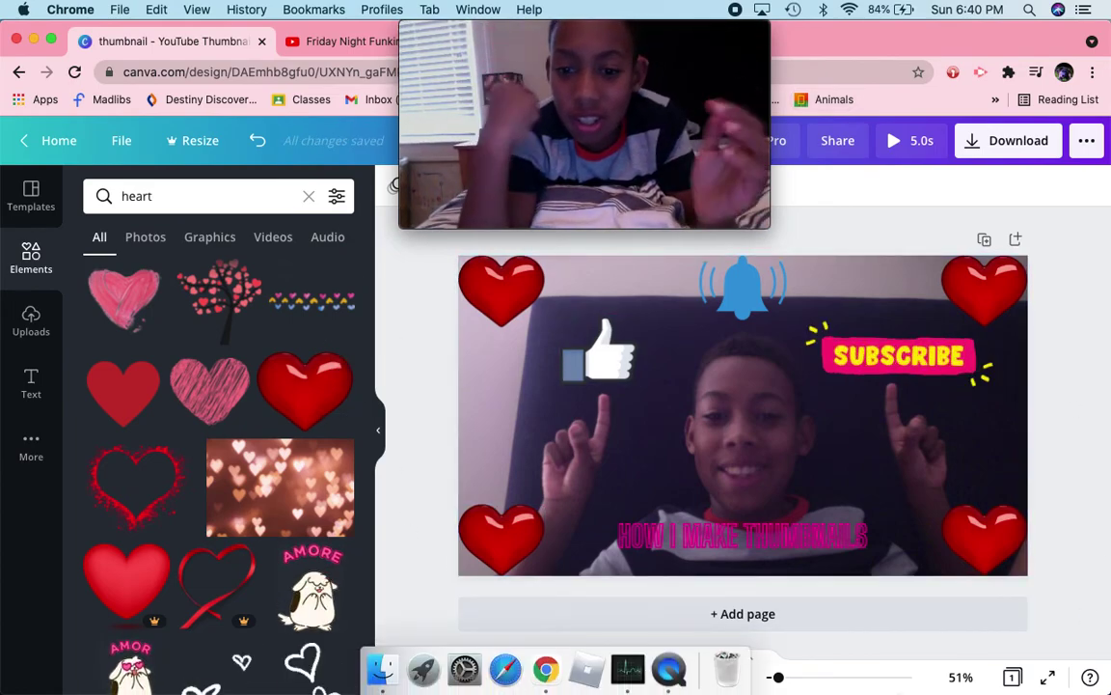